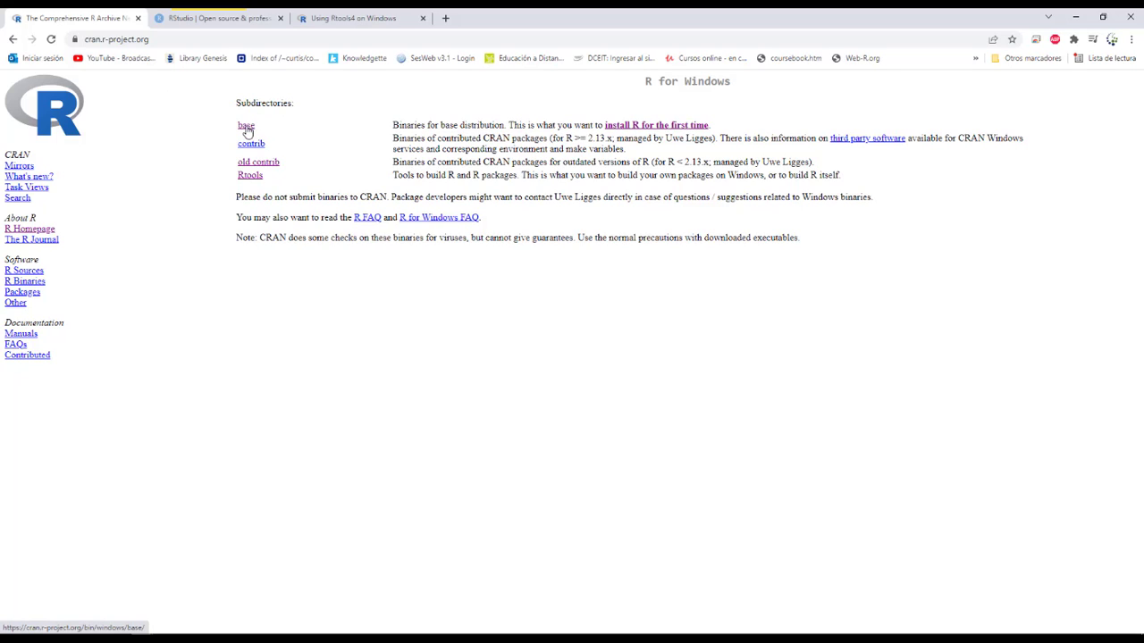
Start downloading the R 3.6.3 Windows installer from CRAN's previous releases, and cancel the download
{"action": "left_click", "coordinate": [246, 128]}
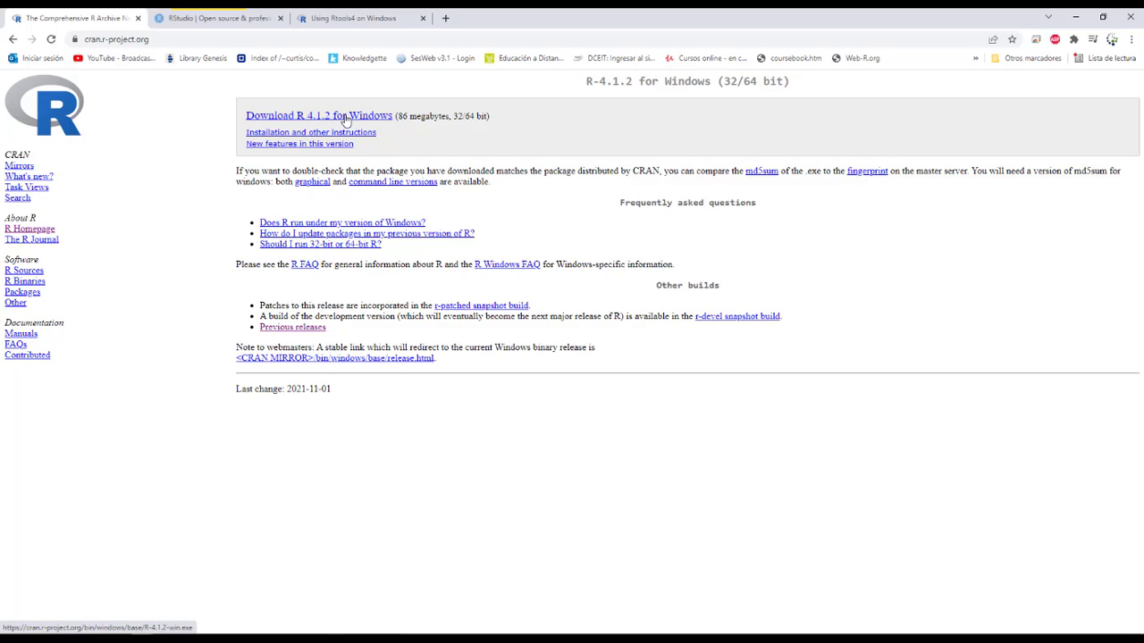
{"action": "left_click", "coordinate": [302, 328]}
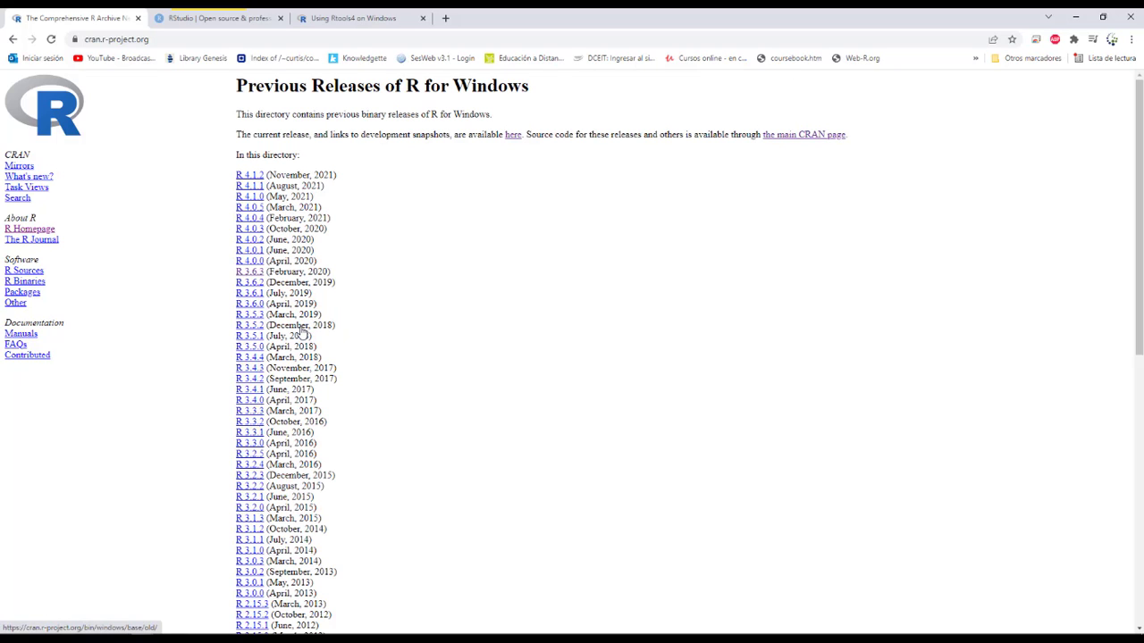
{"action": "left_click", "coordinate": [259, 276]}
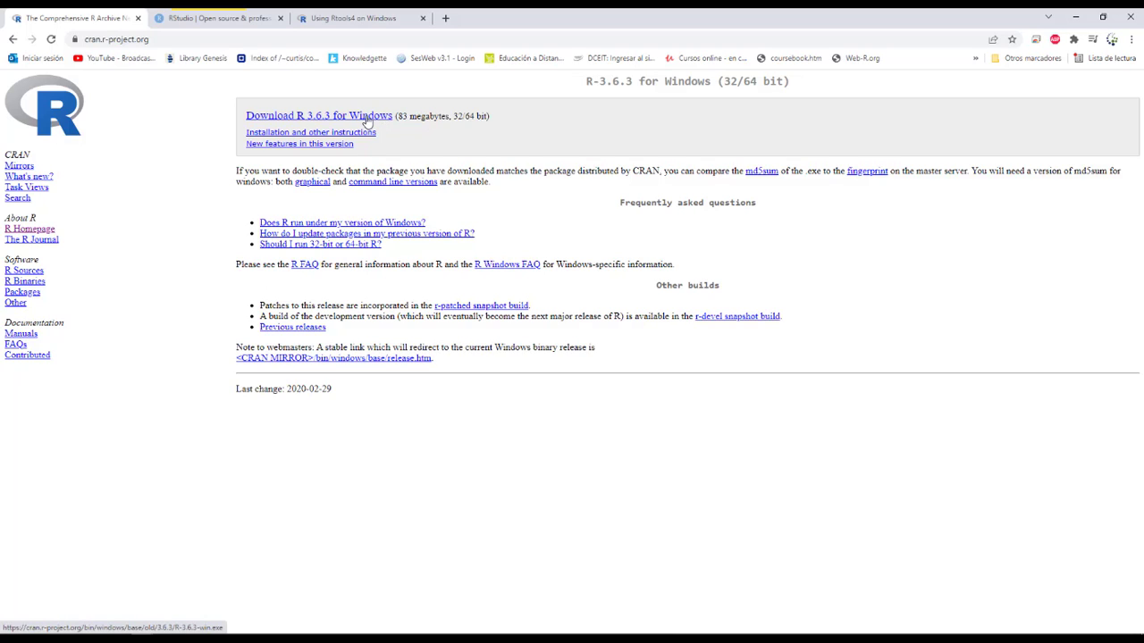
{"action": "left_click", "coordinate": [366, 120]}
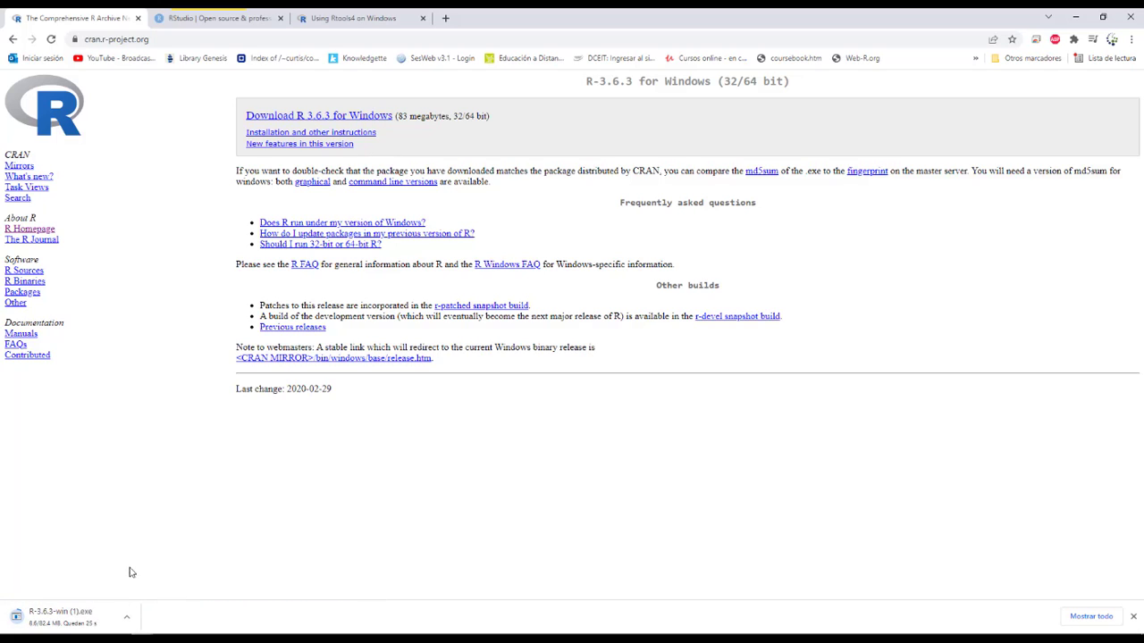
{"action": "left_click", "coordinate": [126, 620]}
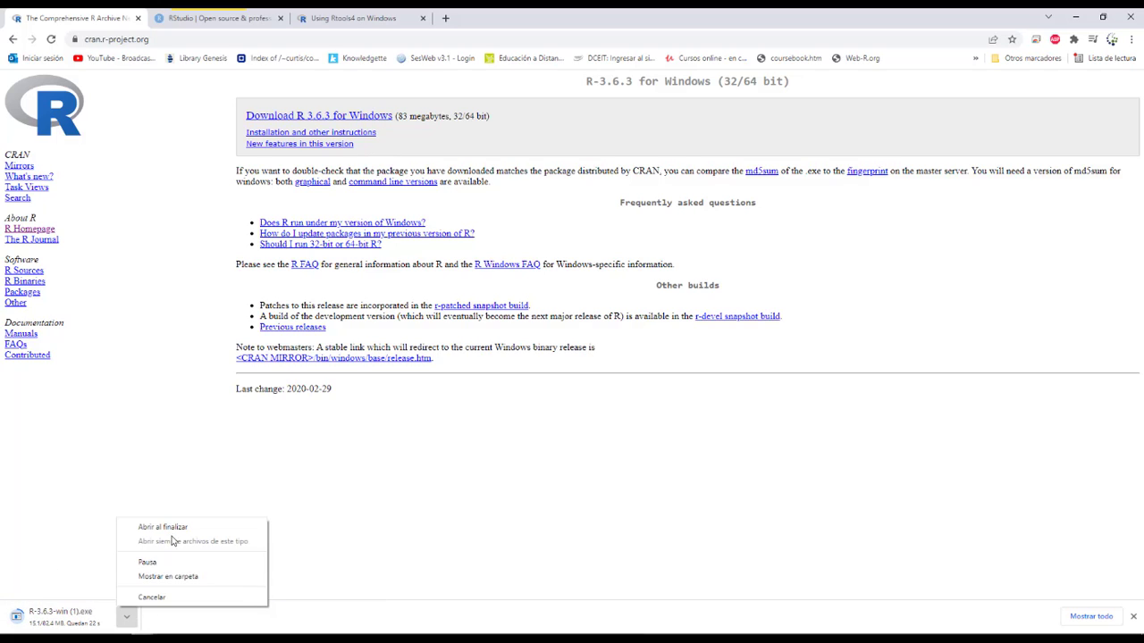
{"action": "left_click", "coordinate": [191, 600]}
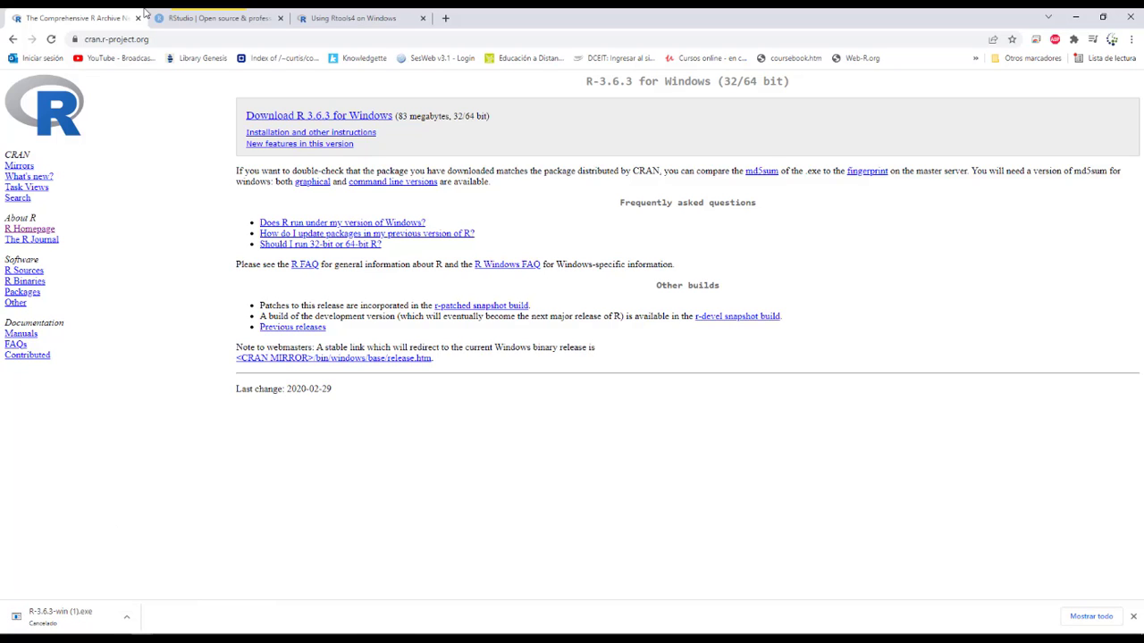
Switch to the RStudio site and open the RStudio Desktop edition comparison to examine the Pro edition's pricing
{"action": "left_click", "coordinate": [189, 19]}
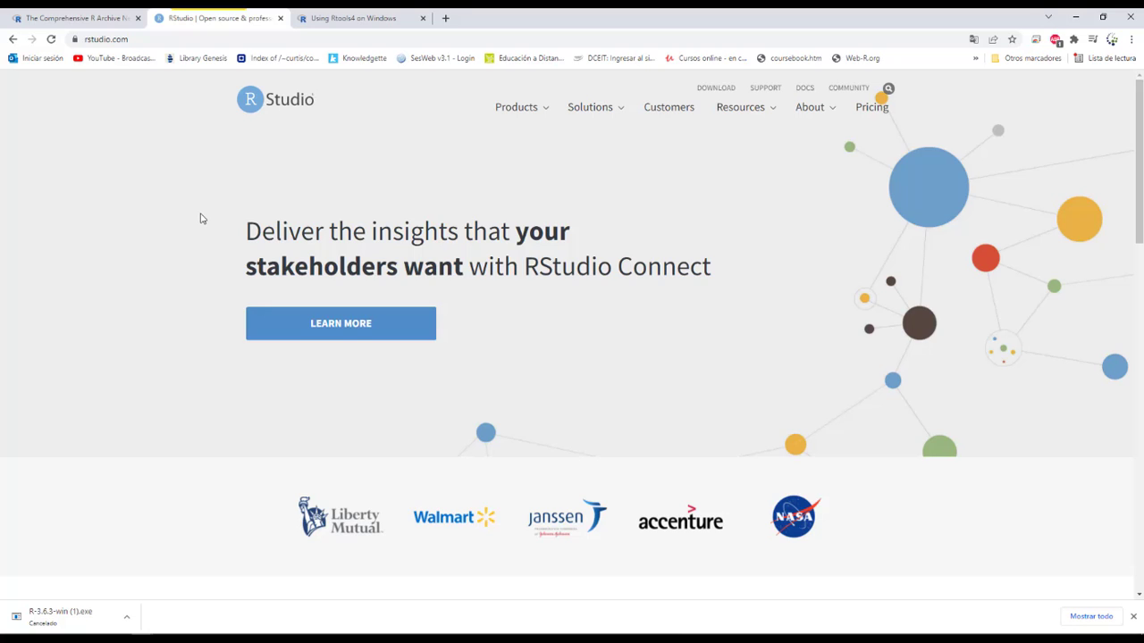
{"action": "mouse_move", "coordinate": [490, 116]}
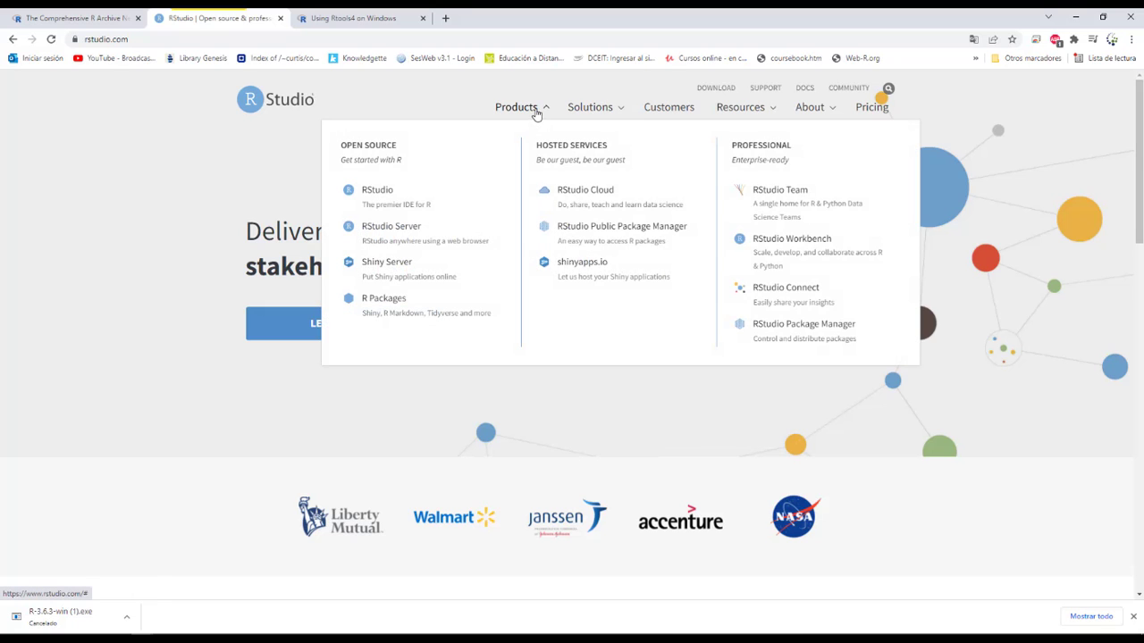
{"action": "left_click", "coordinate": [394, 198]}
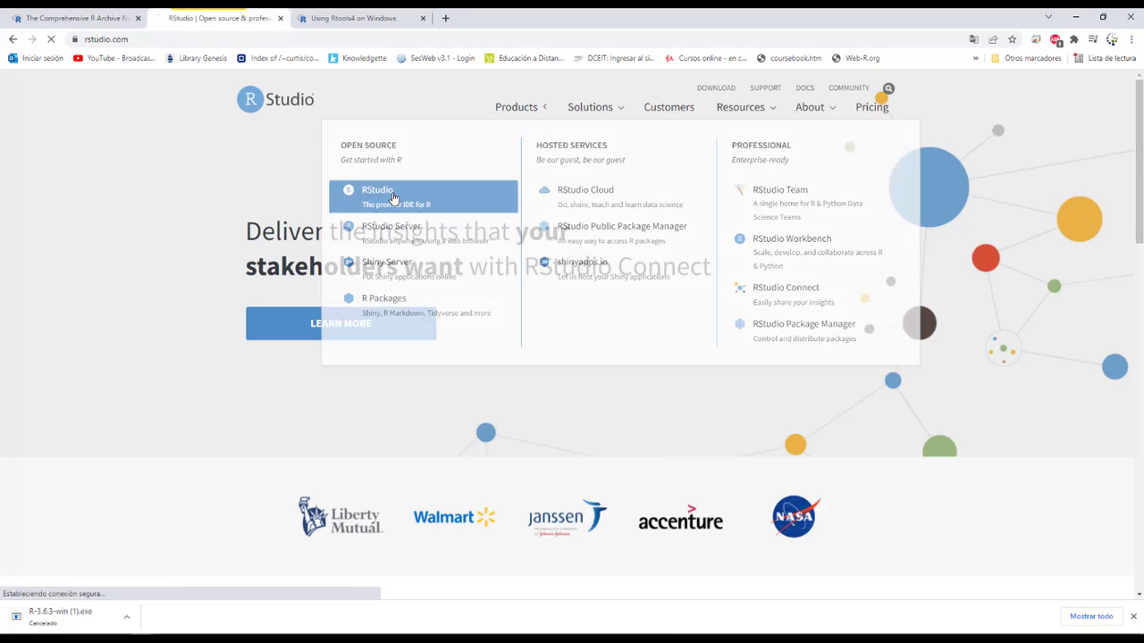
{"action": "scroll", "coordinate": [262, 243], "scroll_direction": "down", "scroll_amount": 5}
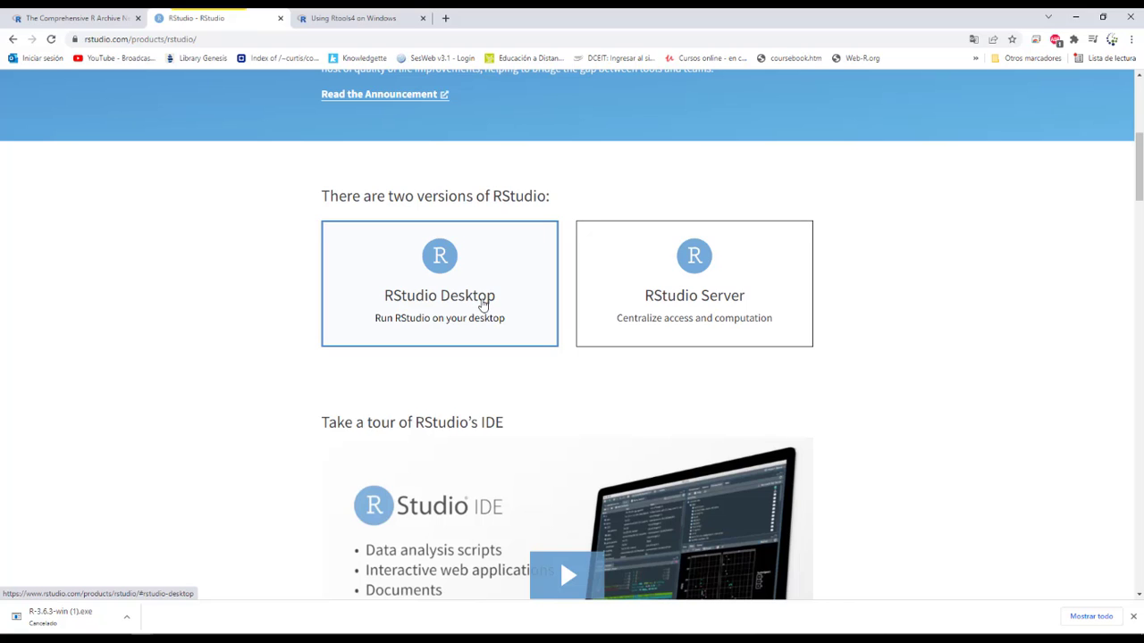
{"action": "left_click", "coordinate": [483, 305]}
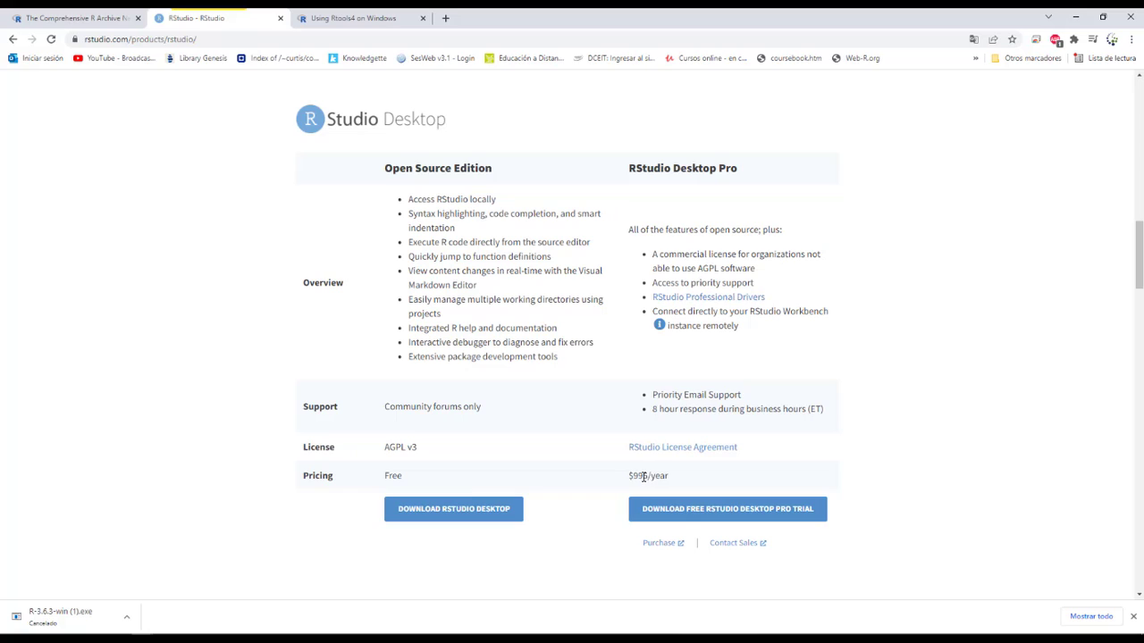
{"action": "left_click_drag", "start_coordinate": [625, 478], "coordinate": [667, 478]}
{"action": "left_click", "coordinate": [684, 483]}
Open the download section for the free open source edition of RStudio Desktop
{"action": "left_click", "coordinate": [453, 515]}
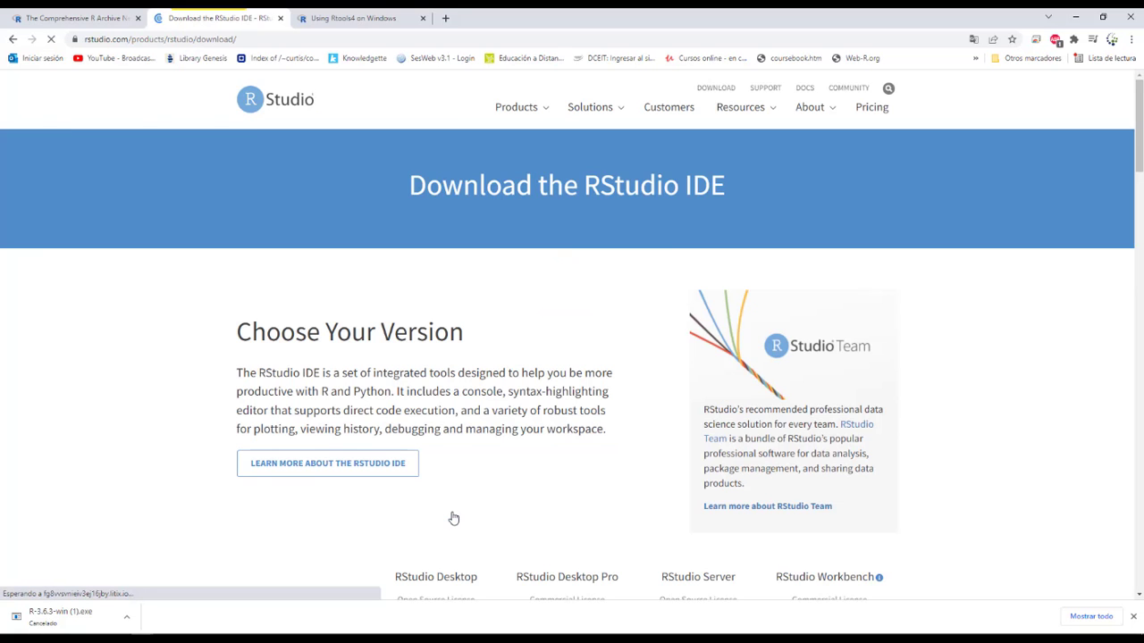
{"action": "scroll", "coordinate": [536, 259], "scroll_direction": "down", "scroll_amount": 5}
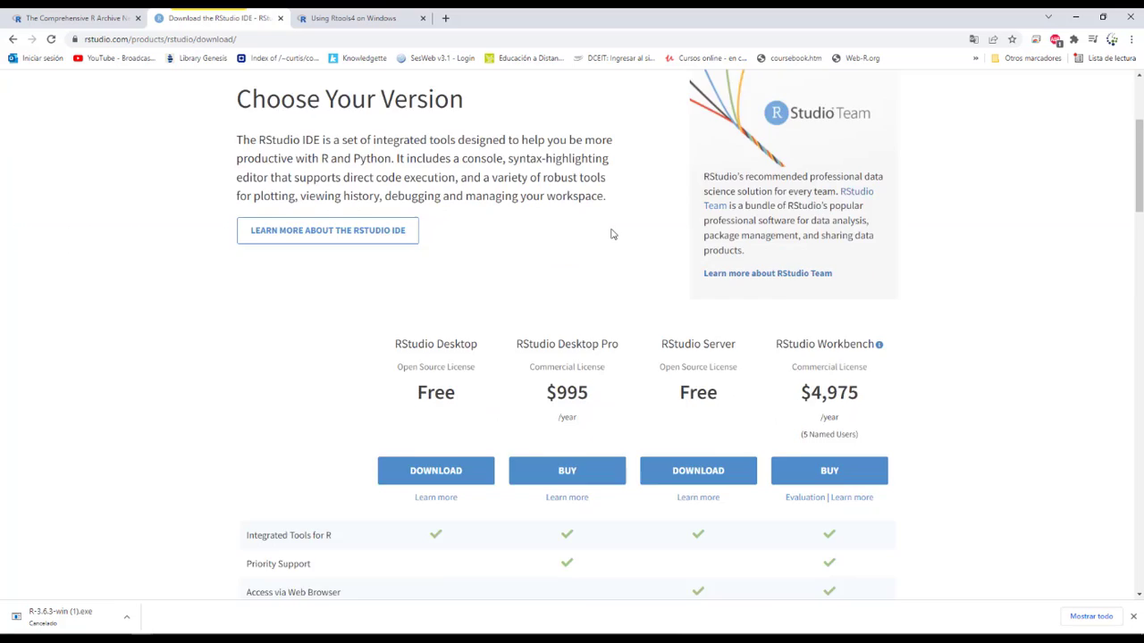
{"action": "scroll", "coordinate": [379, 290], "scroll_direction": "down", "scroll_amount": 1}
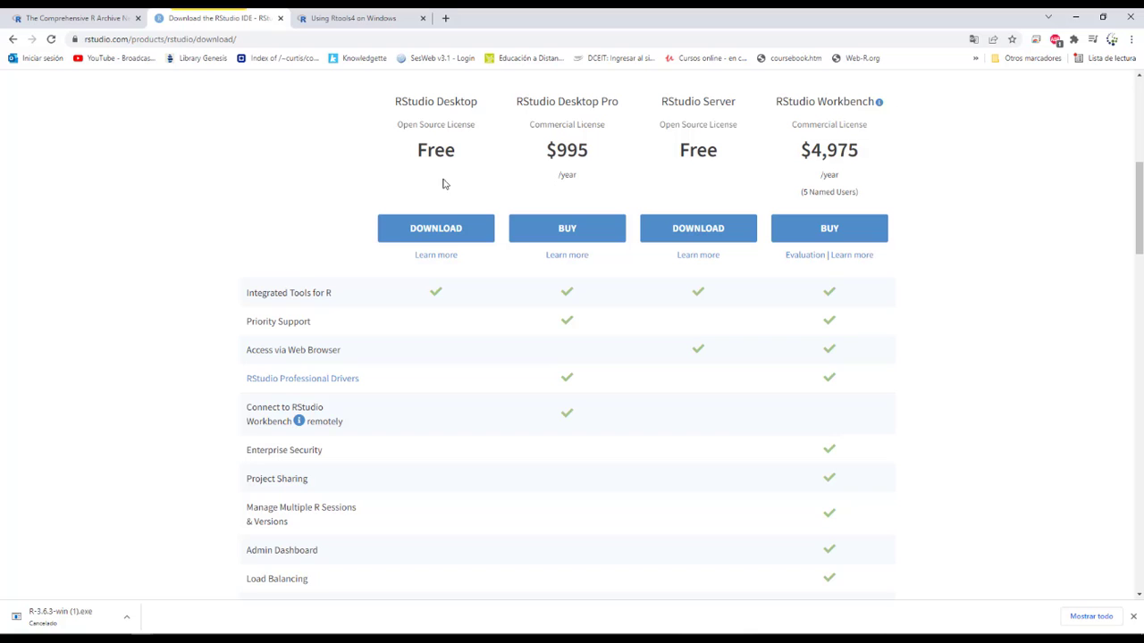
{"action": "left_click", "coordinate": [453, 235]}
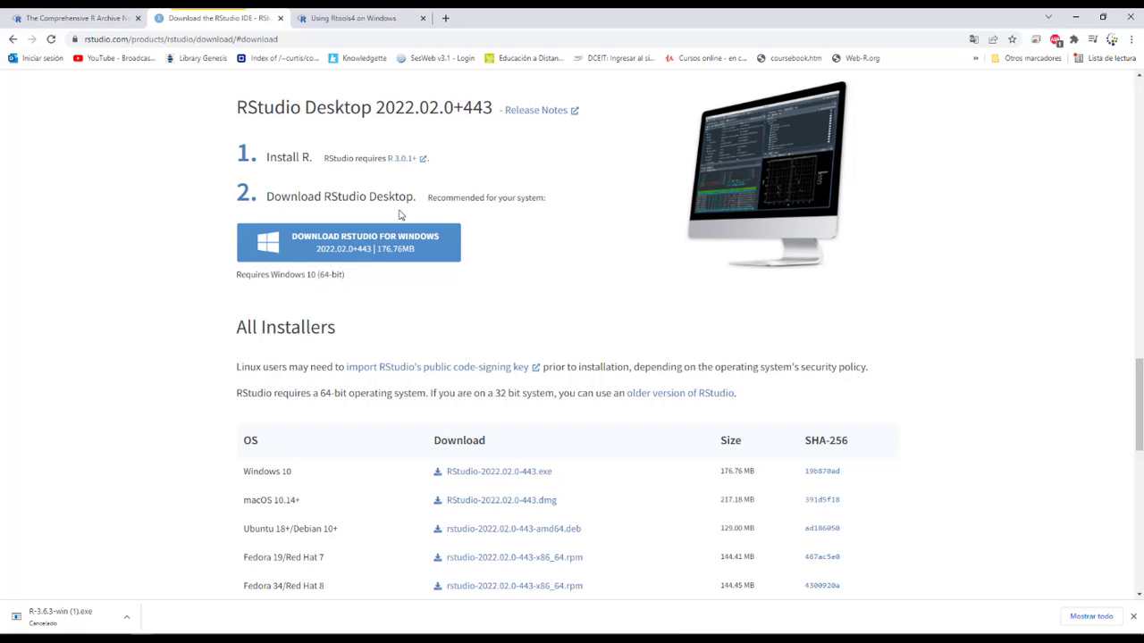
Review the available installers, start downloading RStudio Desktop 2022.02.0+443 for Windows, and cancel the download
{"action": "scroll", "coordinate": [301, 319], "scroll_direction": "down", "scroll_amount": 5}
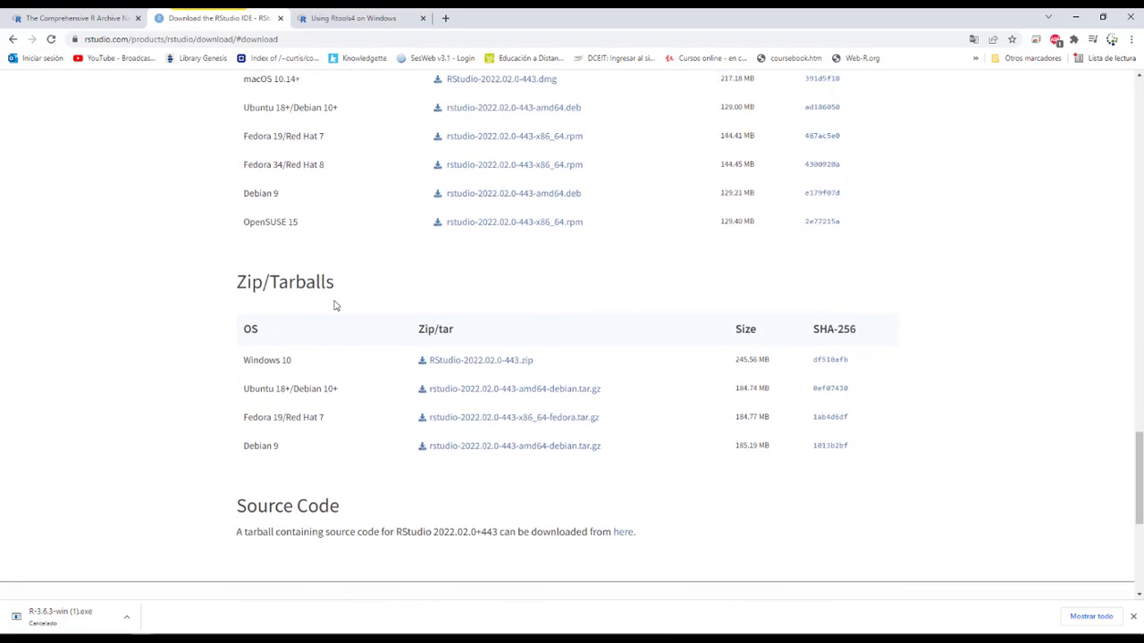
{"action": "scroll", "coordinate": [333, 322], "scroll_direction": "down", "scroll_amount": 3}
{"action": "scroll", "coordinate": [332, 335], "scroll_direction": "up", "scroll_amount": 6}
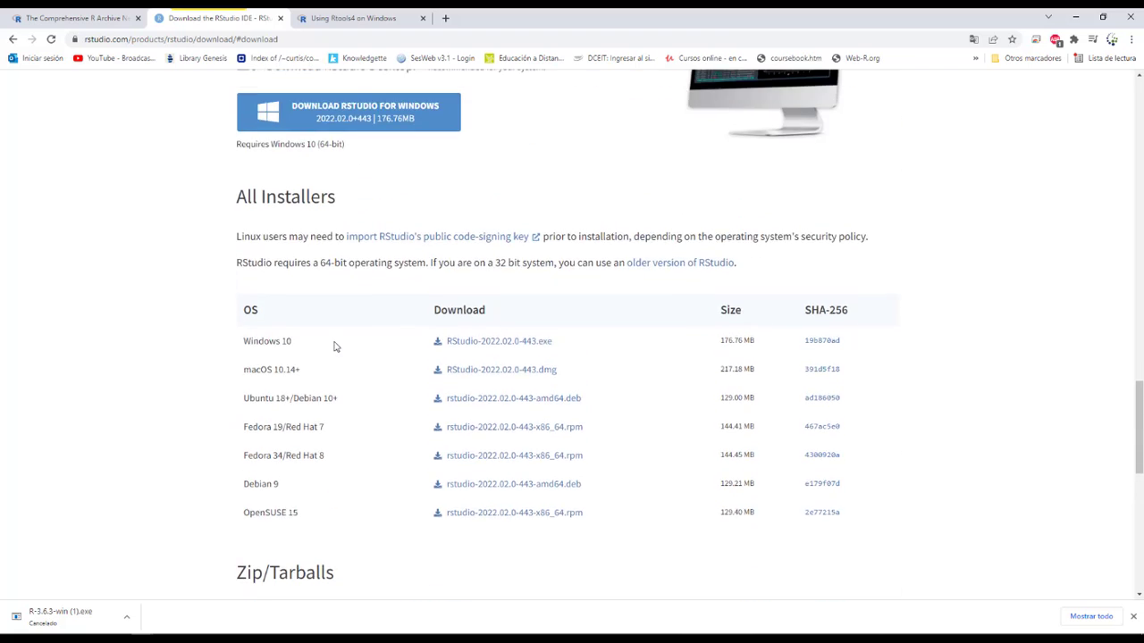
{"action": "scroll", "coordinate": [334, 347], "scroll_direction": "up", "scroll_amount": 6}
{"action": "scroll", "coordinate": [333, 341], "scroll_direction": "down", "scroll_amount": 3}
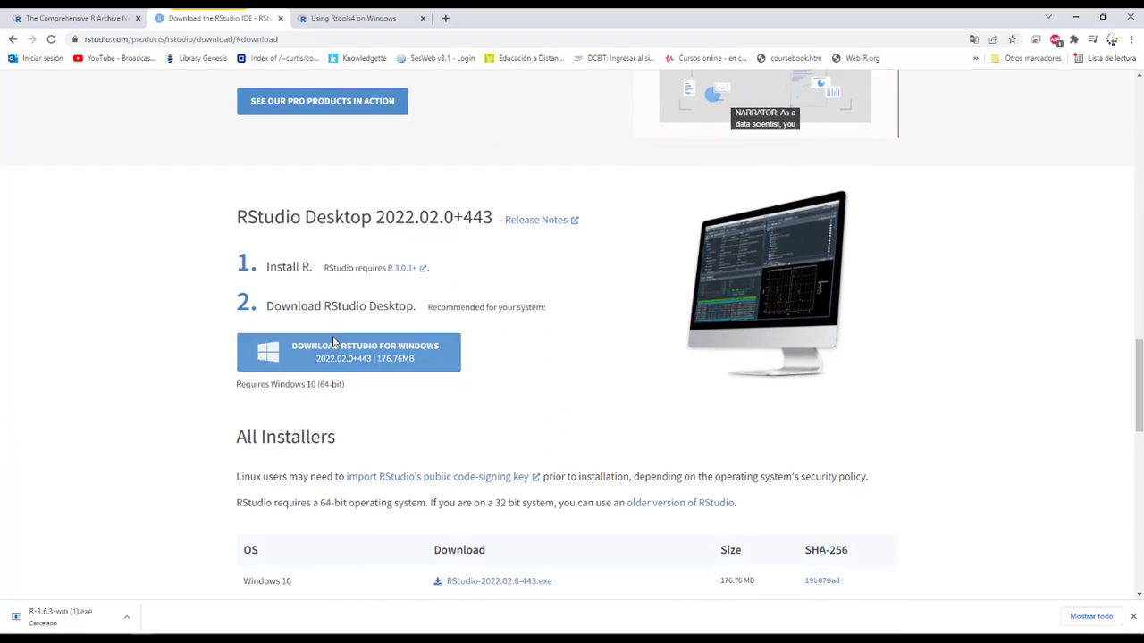
{"action": "left_click", "coordinate": [378, 357]}
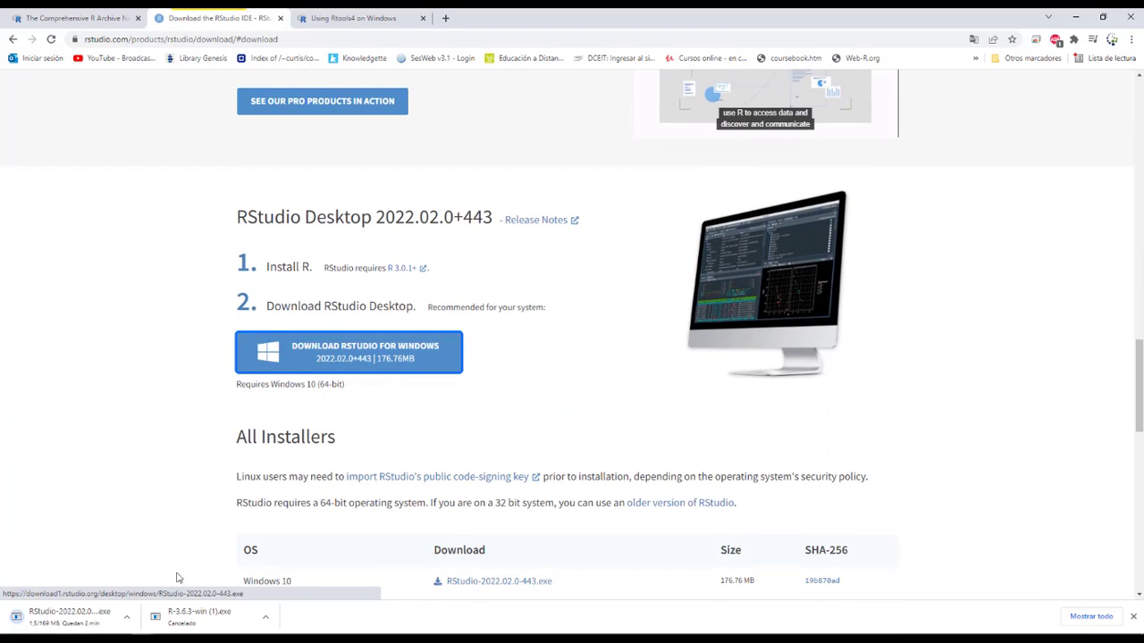
{"action": "left_click", "coordinate": [127, 617]}
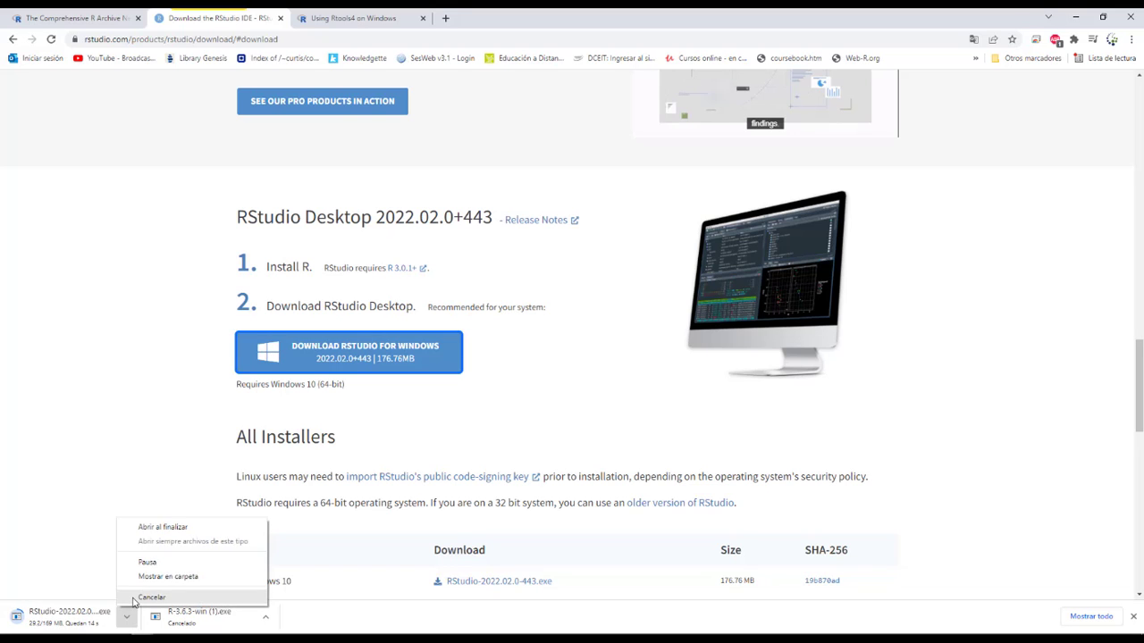
{"action": "left_click", "coordinate": [133, 599]}
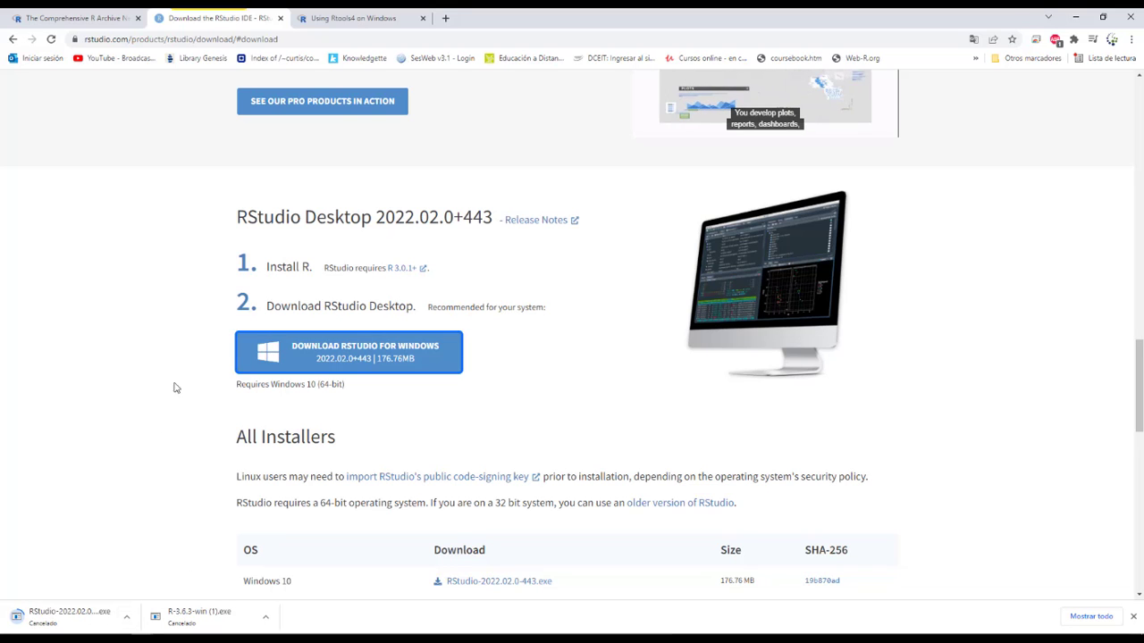
Switch to the Rtools4 page and open the archive of older Rtools editions
{"action": "scroll", "coordinate": [179, 366], "scroll_direction": "up", "scroll_amount": 6}
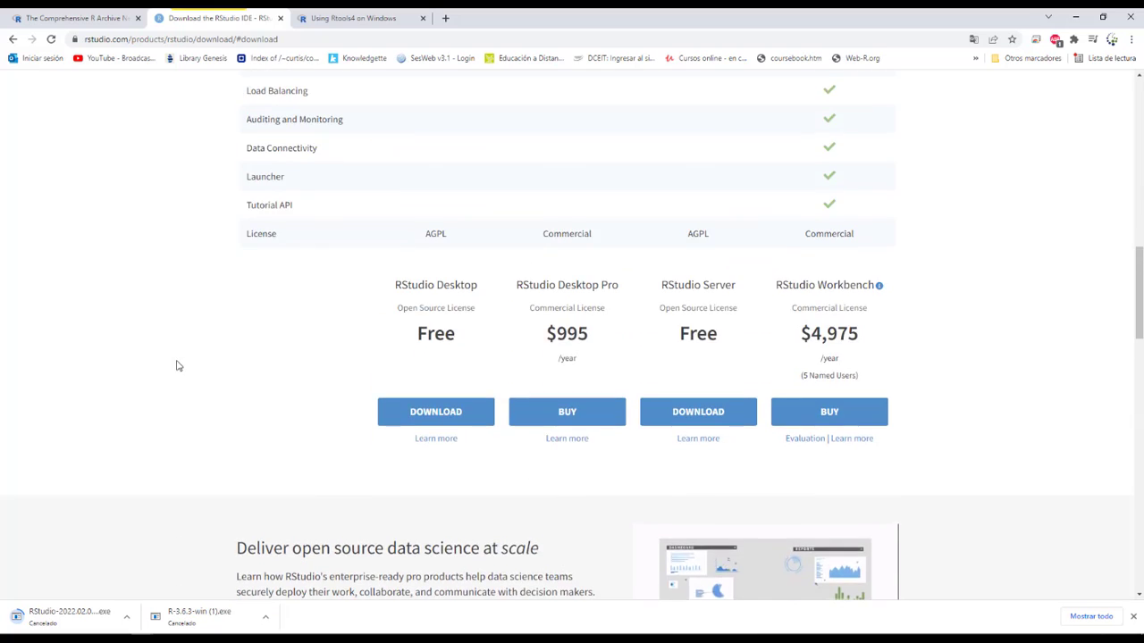
{"action": "scroll", "coordinate": [176, 366], "scroll_direction": "up", "scroll_amount": 3}
{"action": "left_click", "coordinate": [344, 18]}
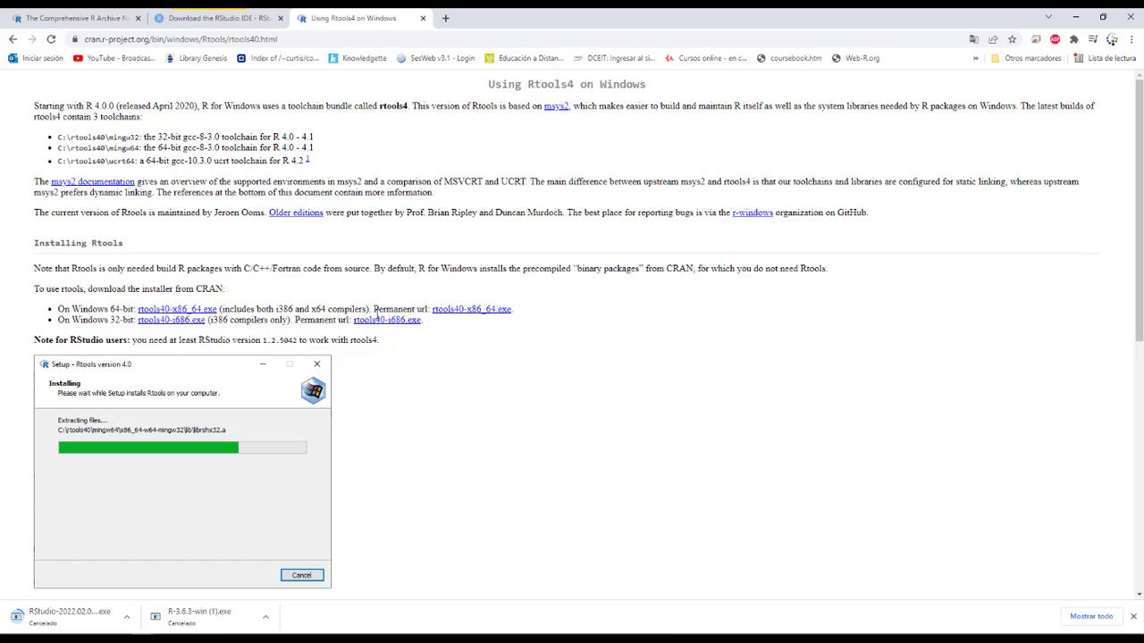
{"action": "scroll", "coordinate": [376, 319], "scroll_direction": "down", "scroll_amount": 3}
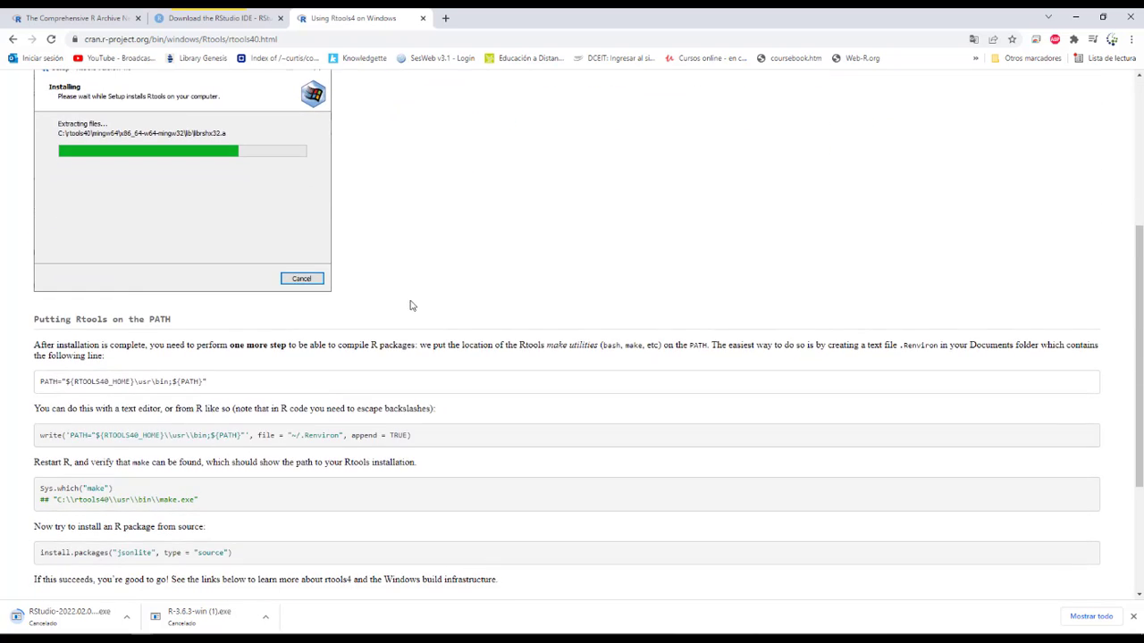
{"action": "scroll", "coordinate": [412, 305], "scroll_direction": "up", "scroll_amount": 3}
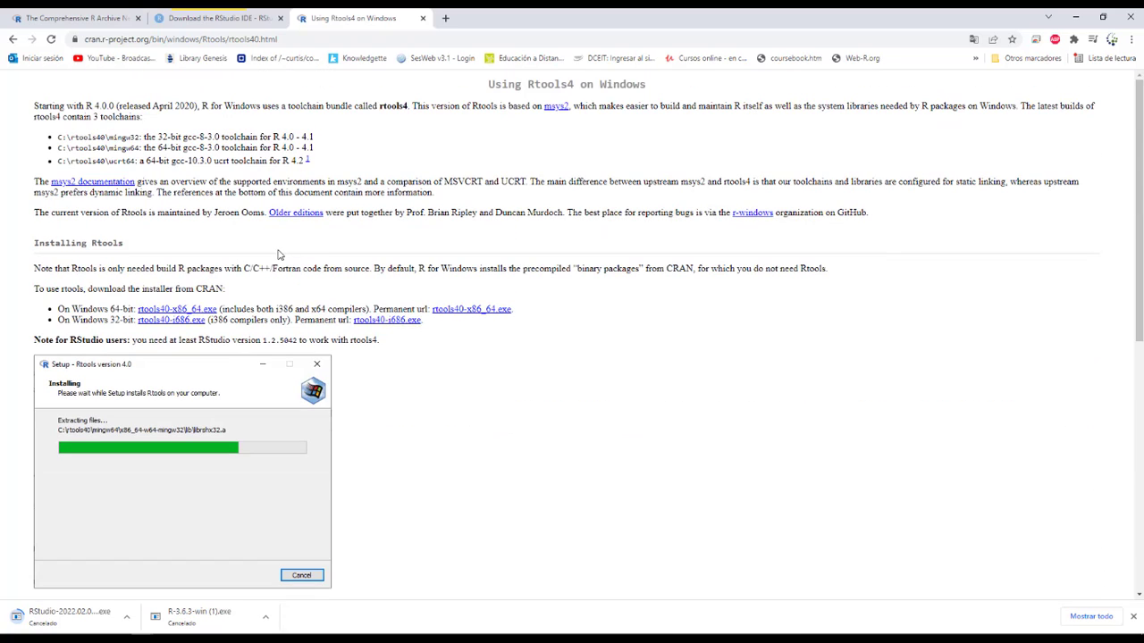
{"action": "left_click", "coordinate": [296, 218]}
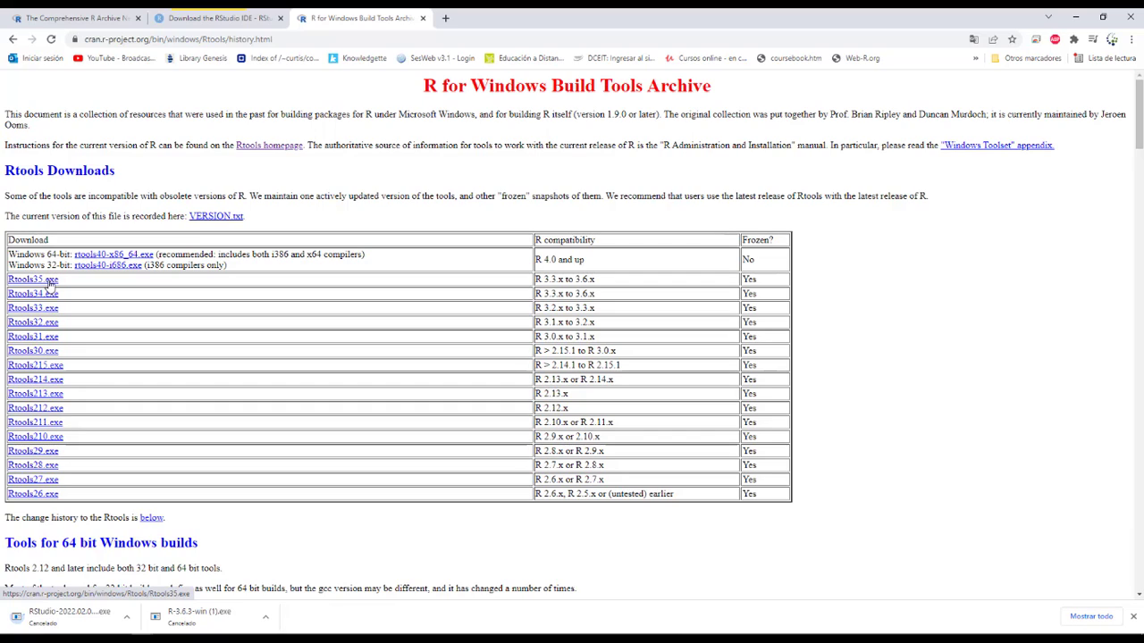
Start downloading Rtools35.exe, the build for R 3.3.x to 3.6.x, and cancel the download
{"action": "left_click", "coordinate": [50, 281]}
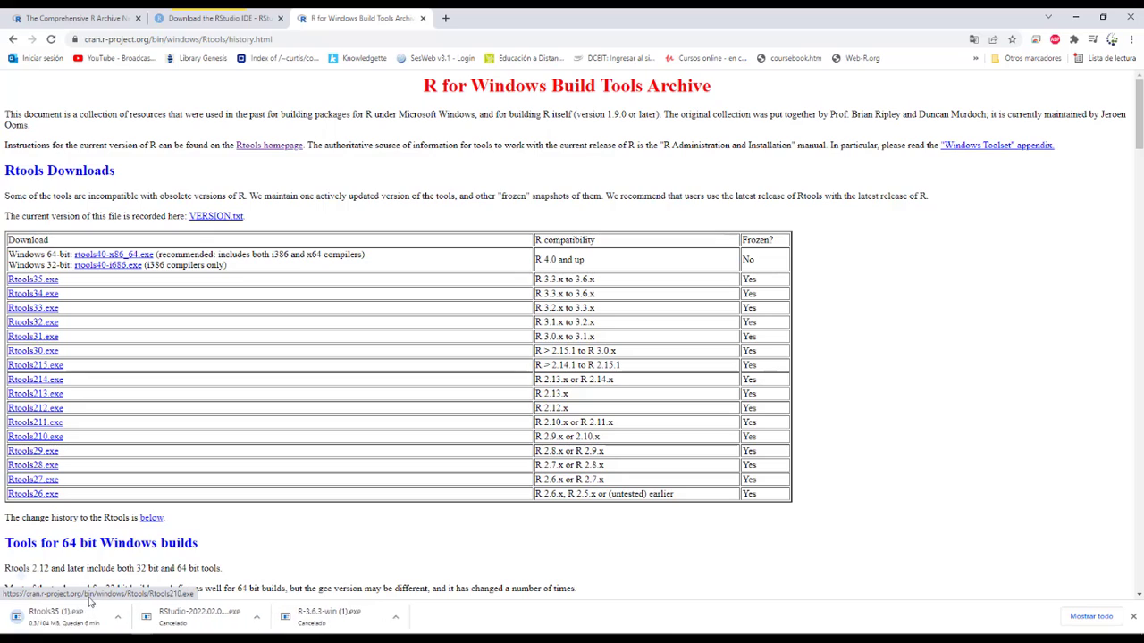
{"action": "left_click", "coordinate": [126, 617]}
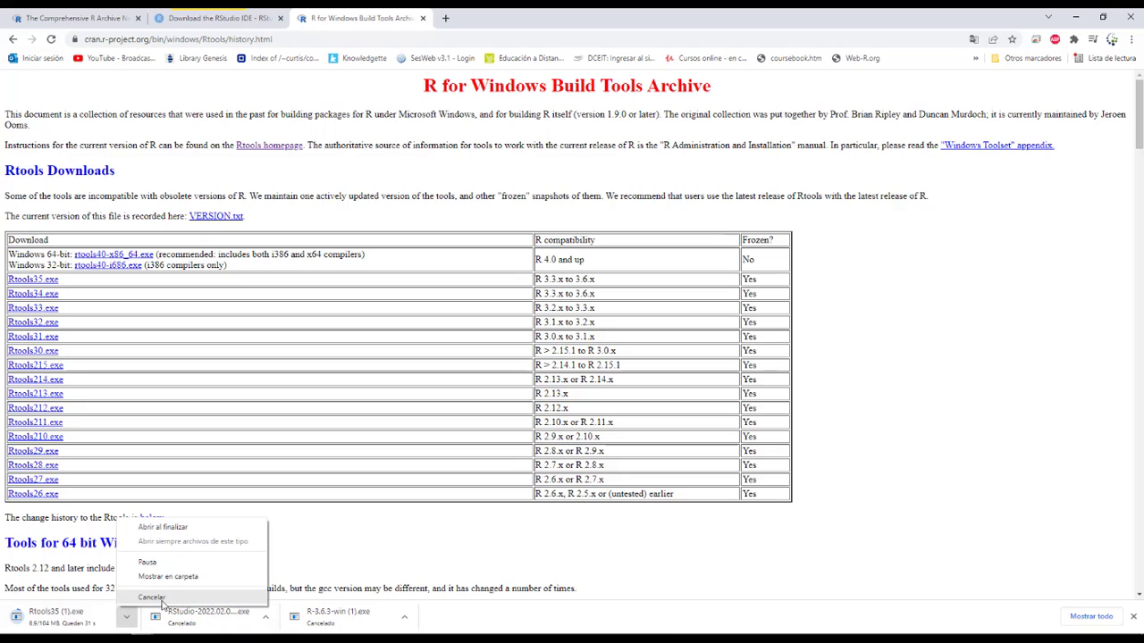
{"action": "left_click", "coordinate": [152, 598]}
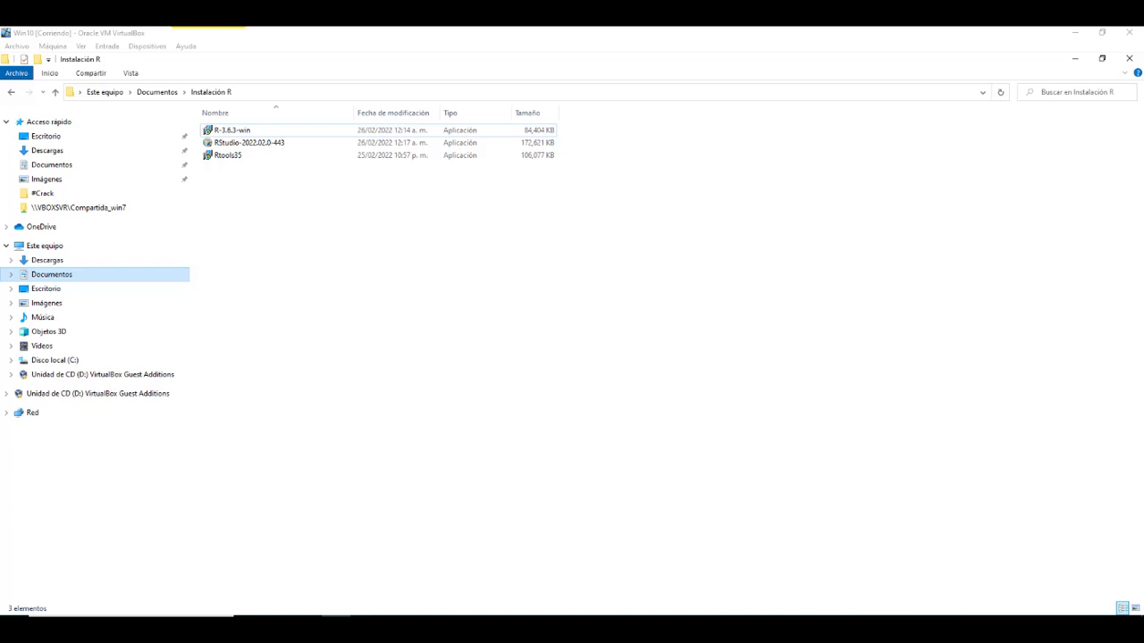
Launch the R-3.6.3-win installer from the Instalación R folder and allow it to make changes to the device
{"action": "left_click", "coordinate": [215, 133]}
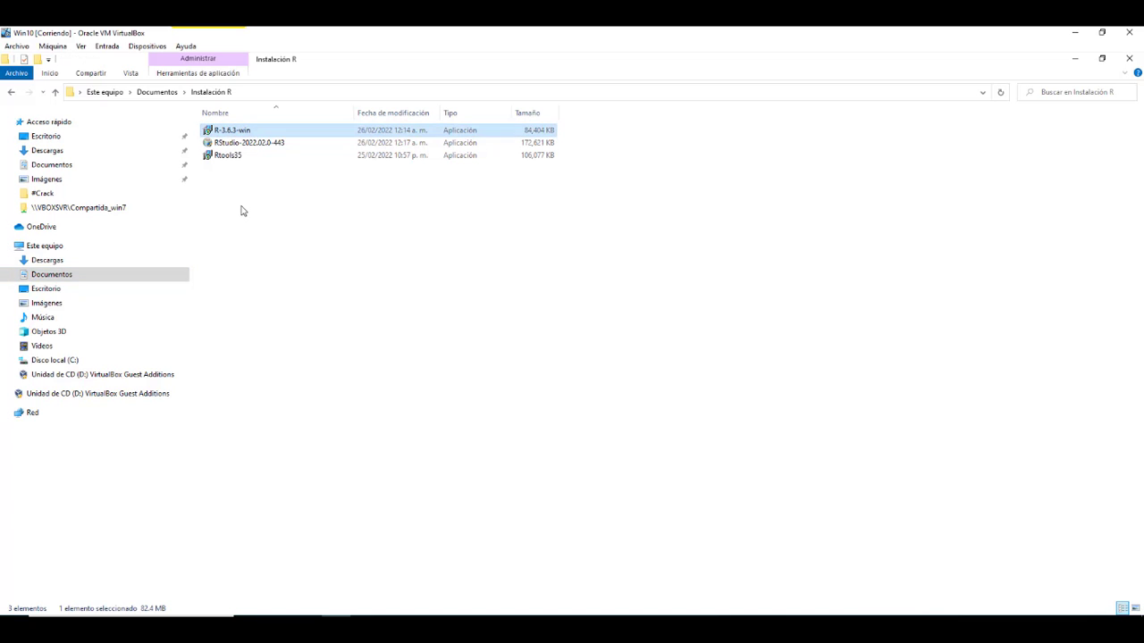
{"action": "left_click", "coordinate": [263, 171]}
{"action": "left_click", "coordinate": [262, 149]}
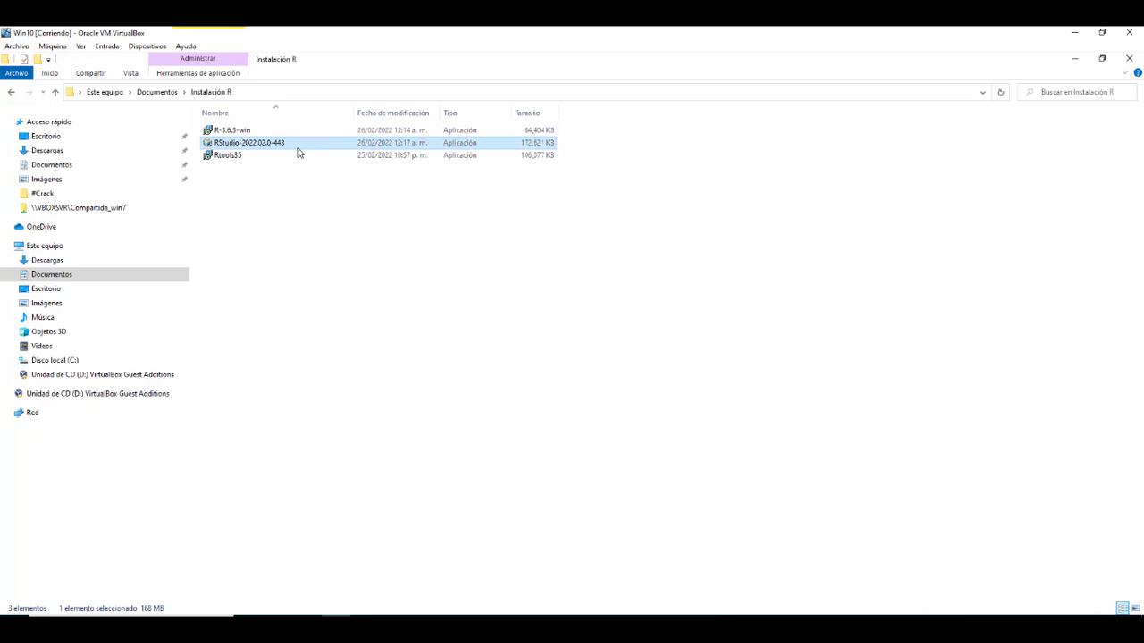
{"action": "left_click", "coordinate": [257, 132]}
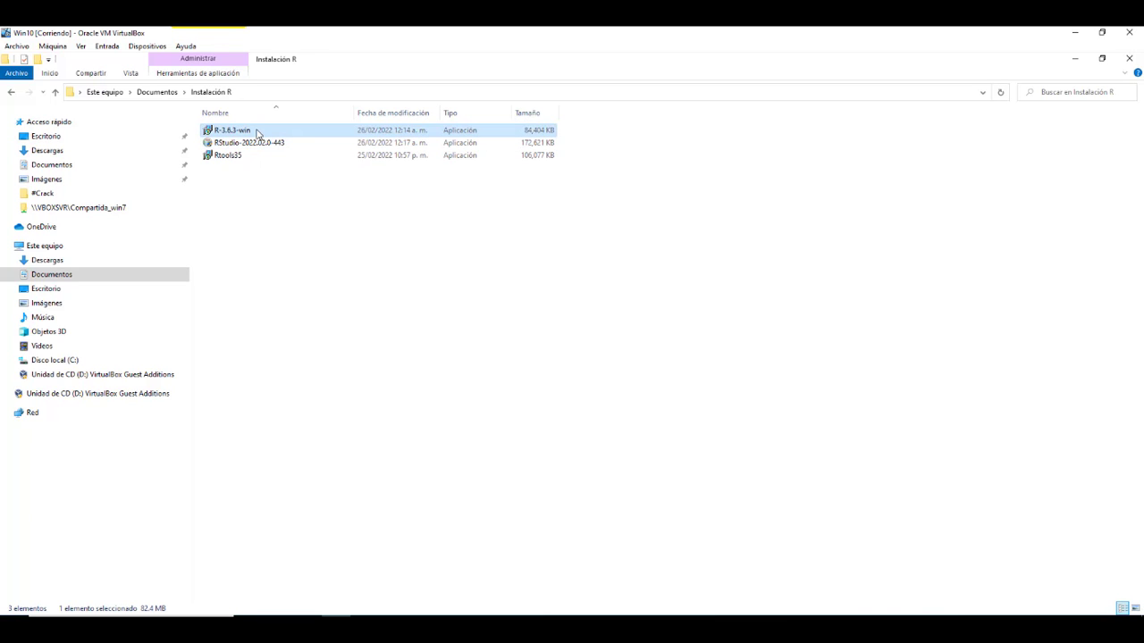
{"action": "double_click", "coordinate": [256, 132]}
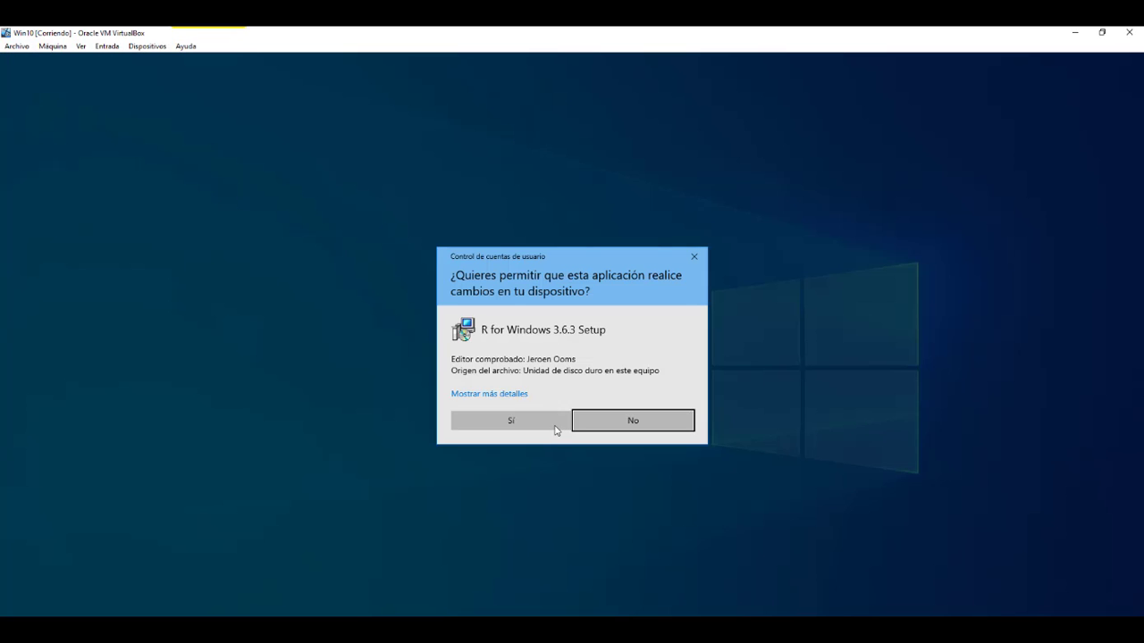
{"action": "left_click", "coordinate": [553, 427]}
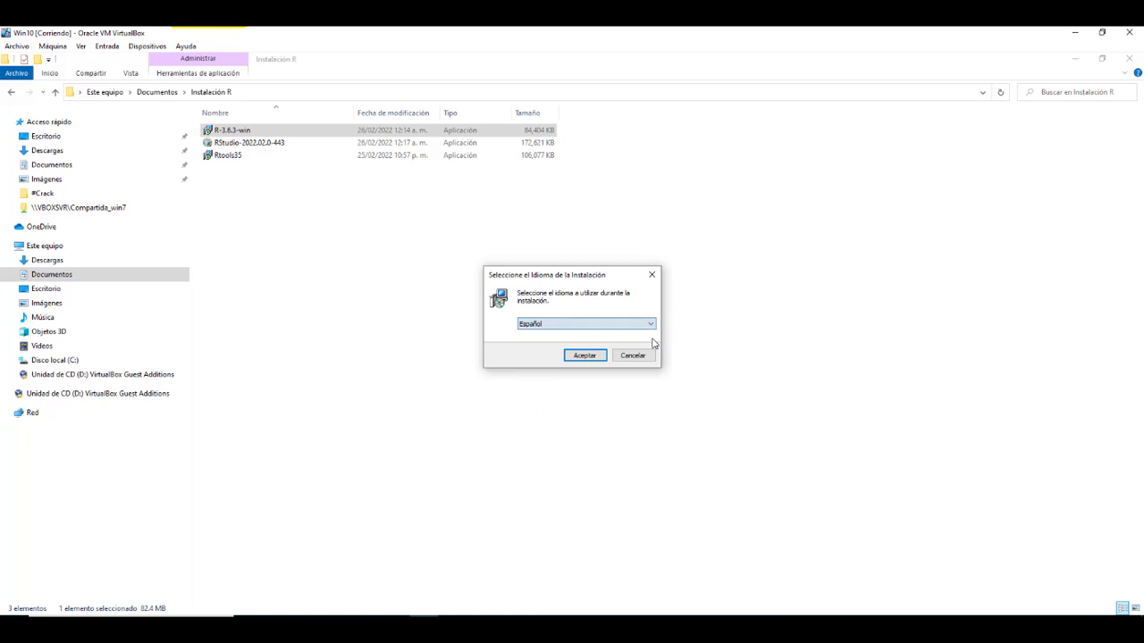
Choose Español as the setup language and continue to the installer's license information
{"action": "left_click", "coordinate": [651, 325]}
{"action": "left_click_drag", "start_coordinate": [651, 364], "coordinate": [653, 373]}
{"action": "left_click", "coordinate": [614, 304]}
{"action": "left_click", "coordinate": [595, 359]}
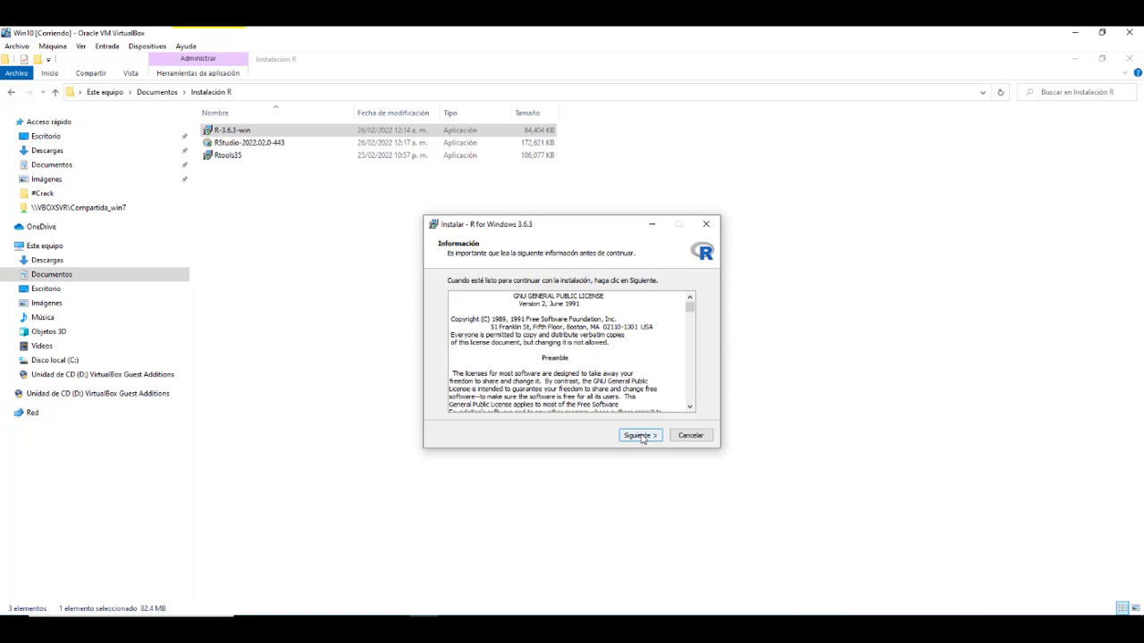
Keep C:\Program Files\R\R-3.6.3 as R's destination folder and accept Core Files, 32-bit Files, 64-bit Files and Message translations
{"action": "left_click", "coordinate": [641, 438]}
{"action": "left_click_drag", "start_coordinate": [563, 333], "coordinate": [433, 325]}
{"action": "left_click", "coordinate": [533, 333]}
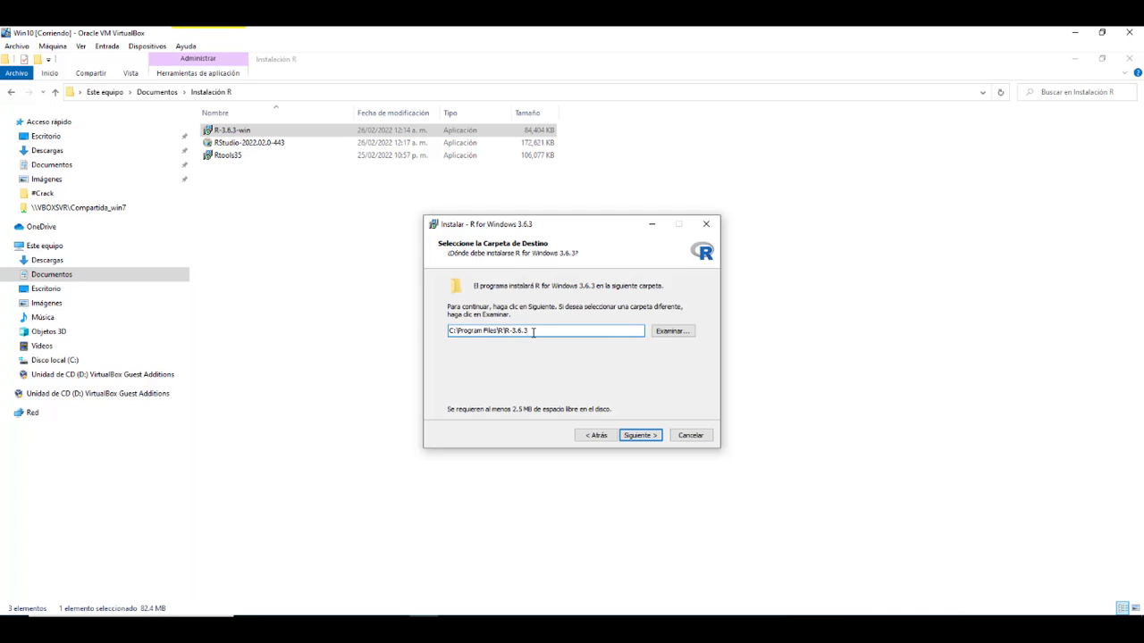
{"action": "left_click", "coordinate": [649, 440]}
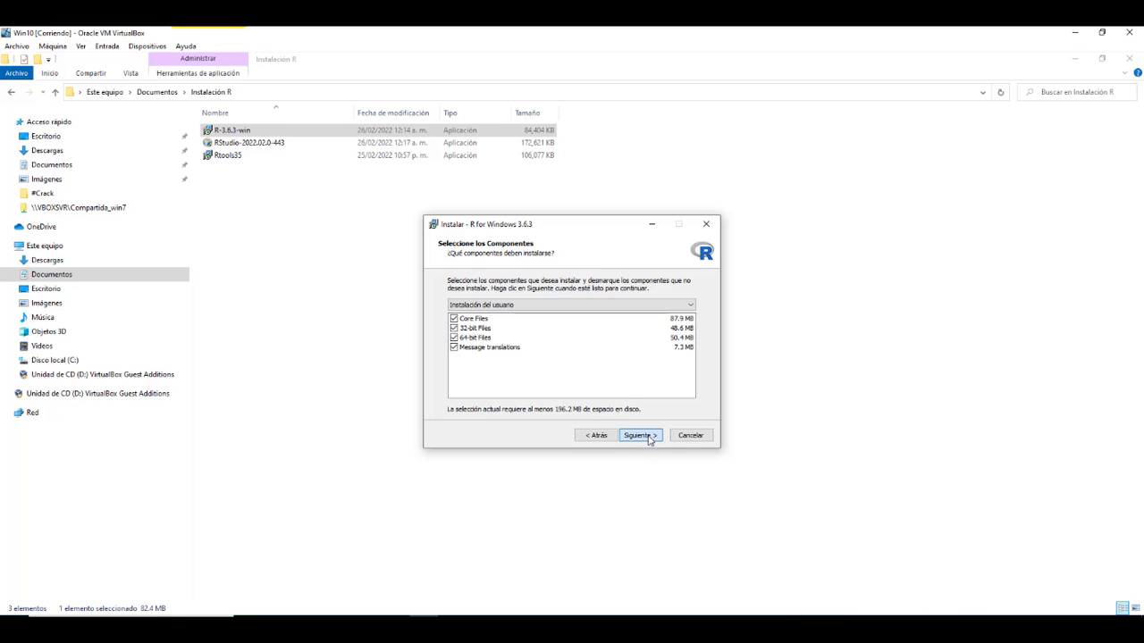
{"action": "left_click", "coordinate": [650, 439]}
{"action": "left_click", "coordinate": [610, 435]}
{"action": "left_click", "coordinate": [642, 437]}
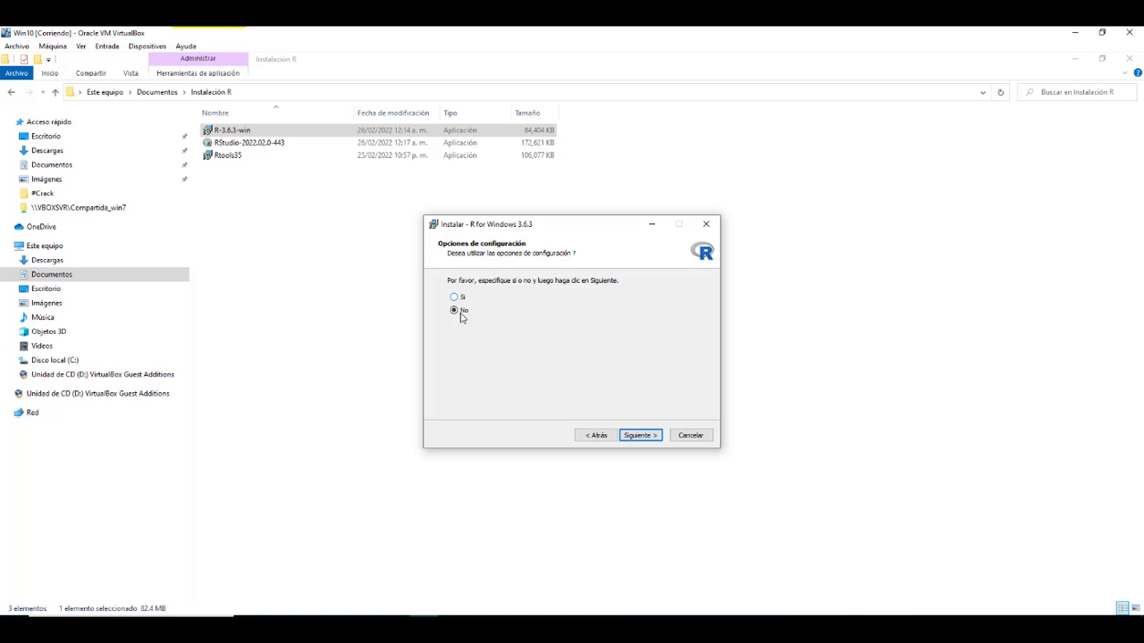
Decline the configuration options, keep the default Start folder and additional tasks, and complete the R 3.6.3 installation
{"action": "left_click", "coordinate": [638, 436]}
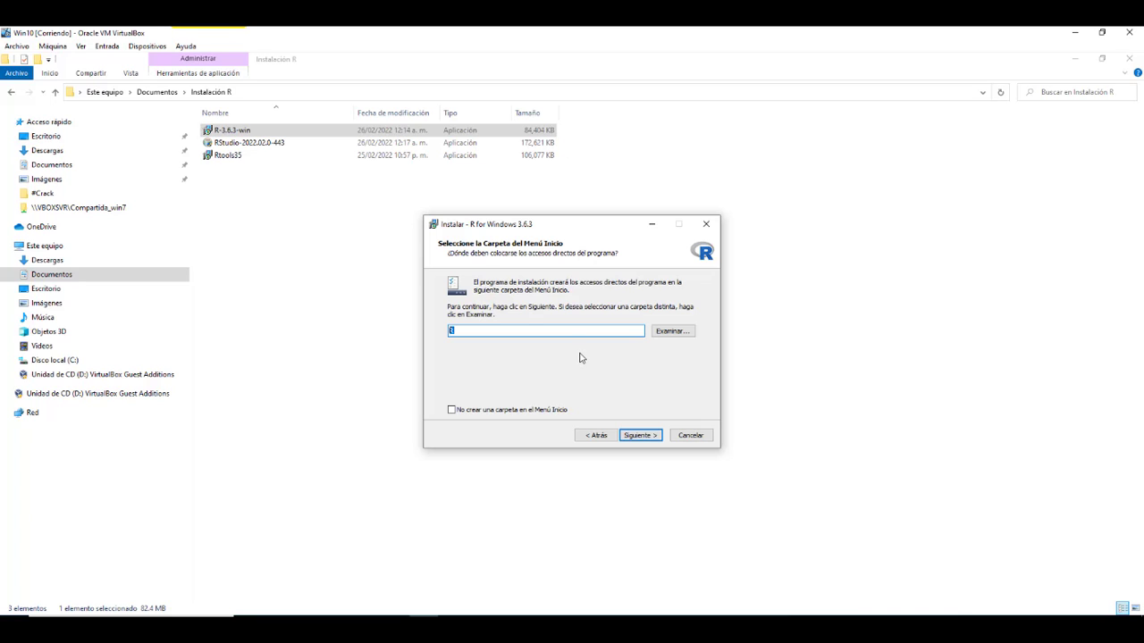
{"action": "left_click", "coordinate": [640, 436]}
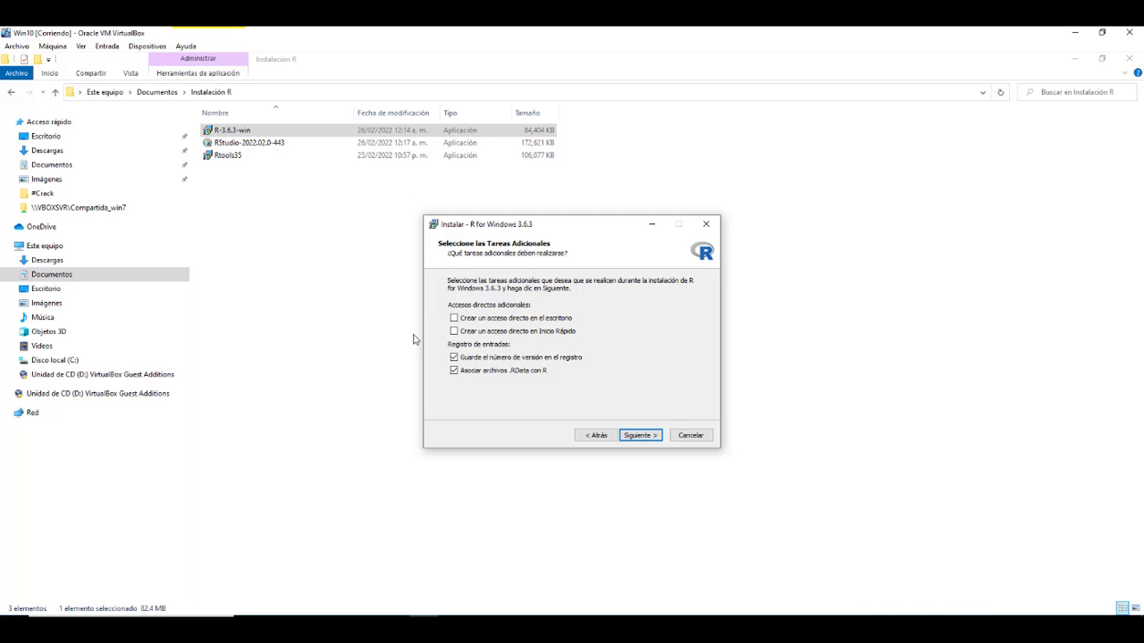
{"action": "left_click", "coordinate": [637, 437]}
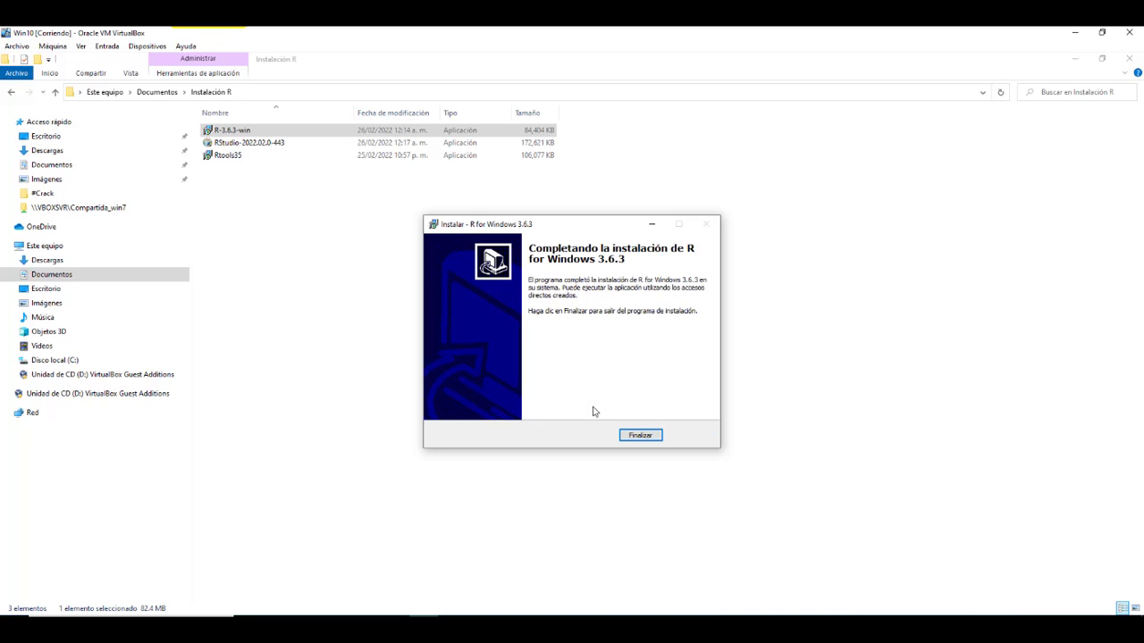
{"action": "left_click", "coordinate": [640, 435]}
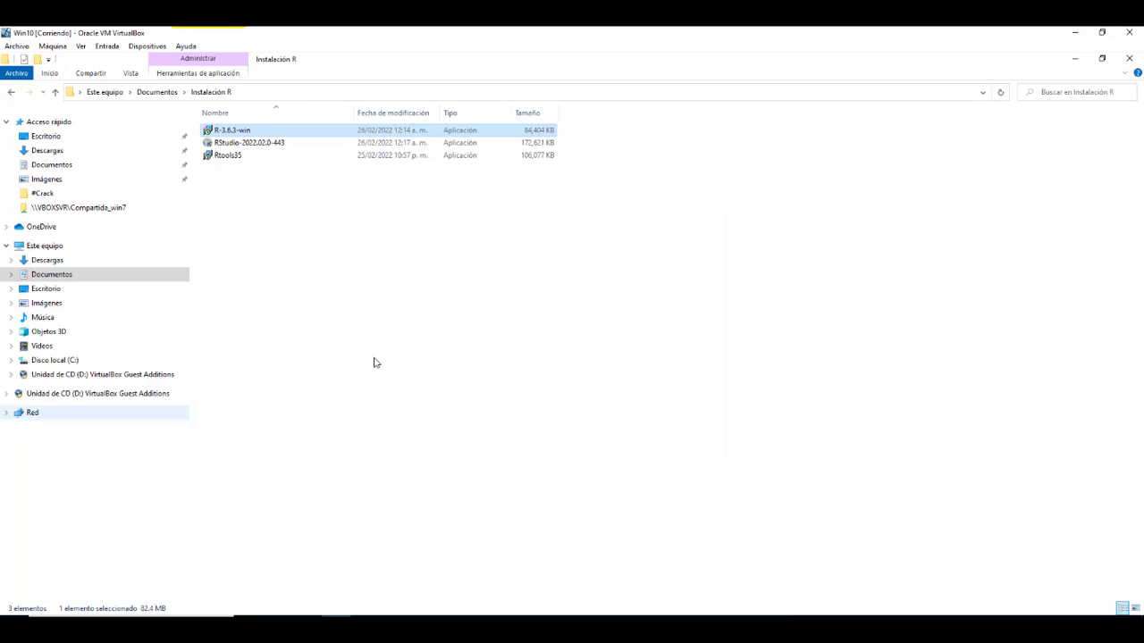
{"action": "left_click", "coordinate": [1075, 32]}
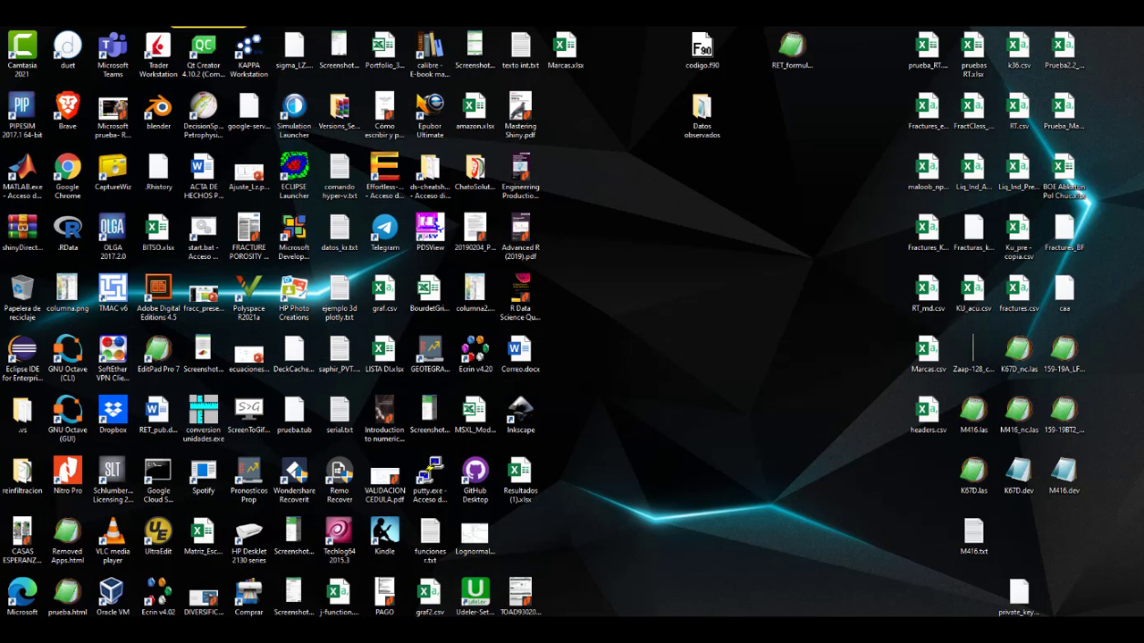
{"action": "left_click", "coordinate": [379, 630]}
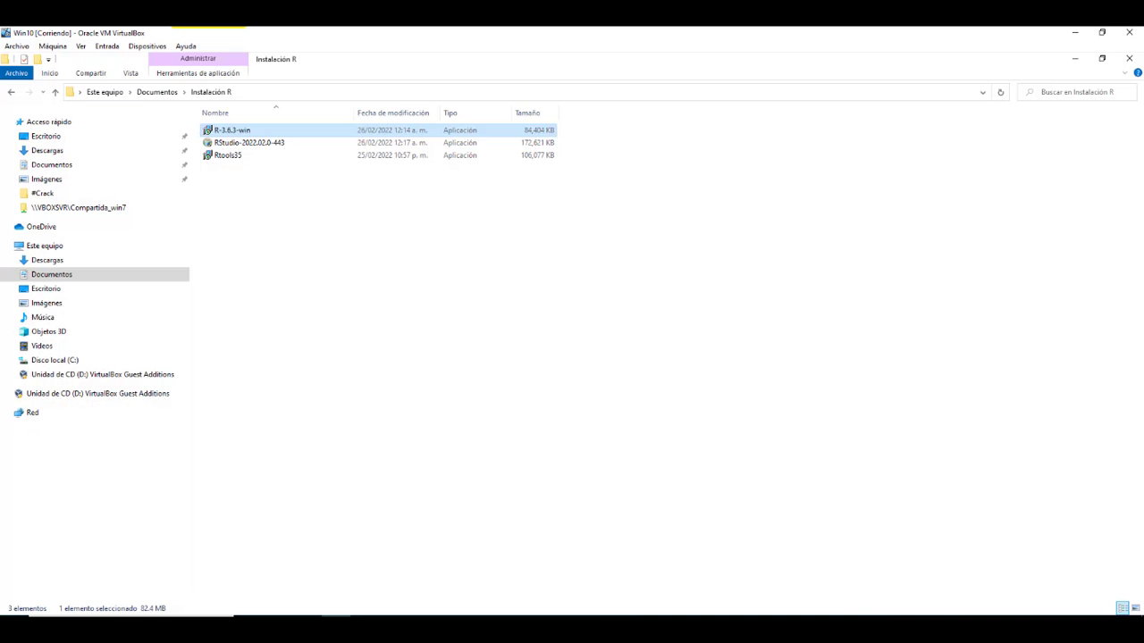
Launch the RStudio-2022.02.0-443 installer from the Instalación R folder and allow it to make changes to the device
{"action": "left_click", "coordinate": [284, 145]}
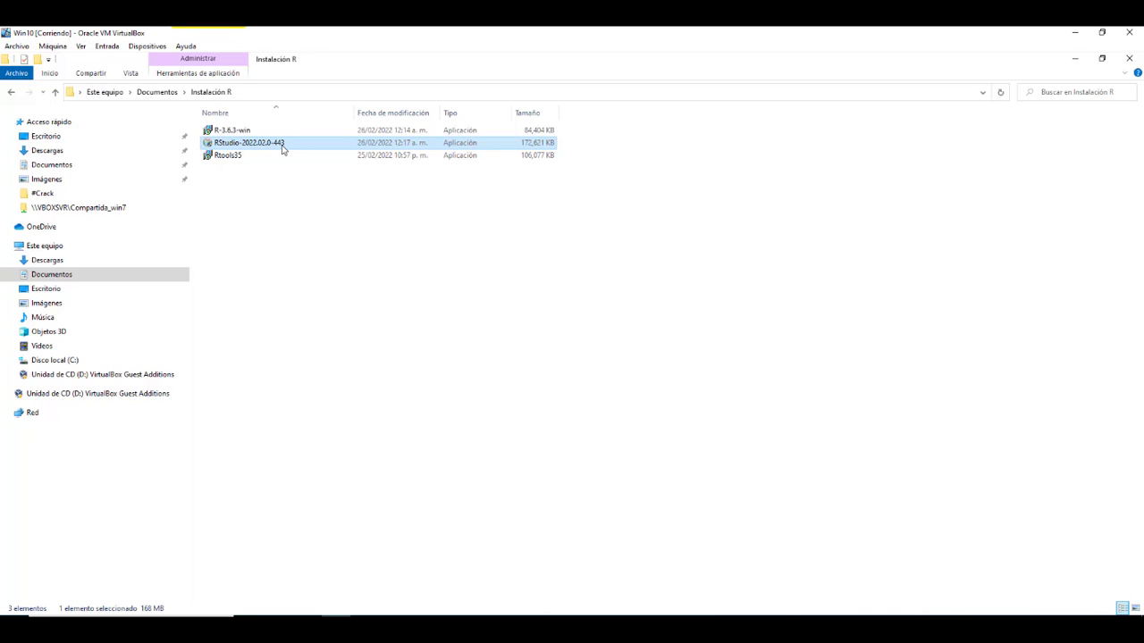
{"action": "double_click", "coordinate": [284, 145]}
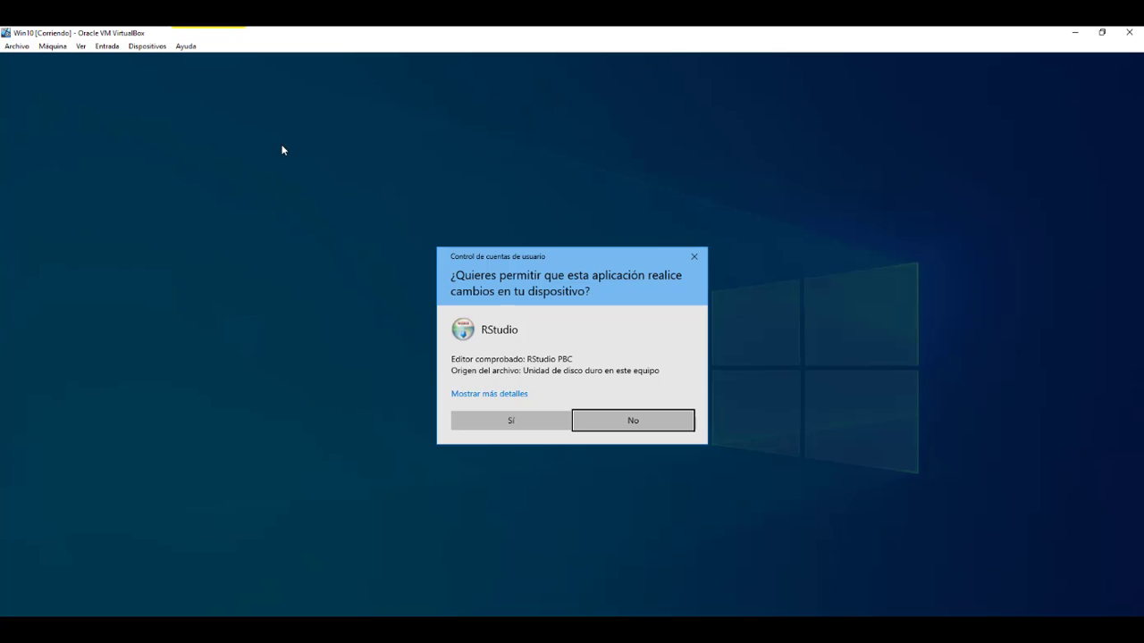
{"action": "left_click", "coordinate": [534, 423]}
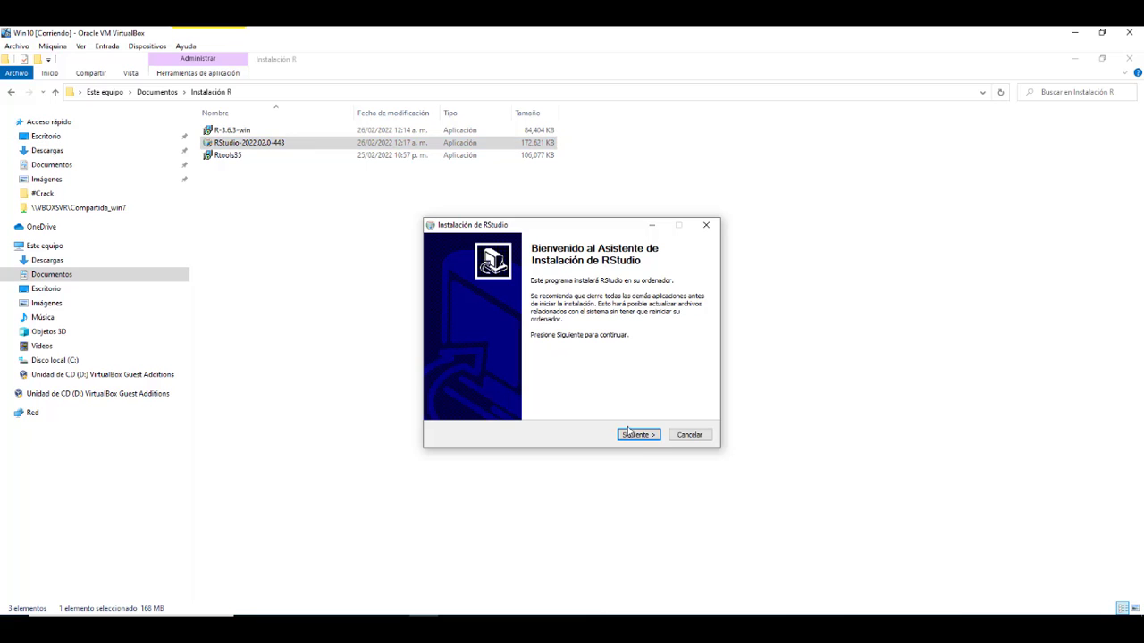
Install RStudio in C:\Program Files\RStudio with the default settings and finish the setup wizard
{"action": "left_click", "coordinate": [637, 435]}
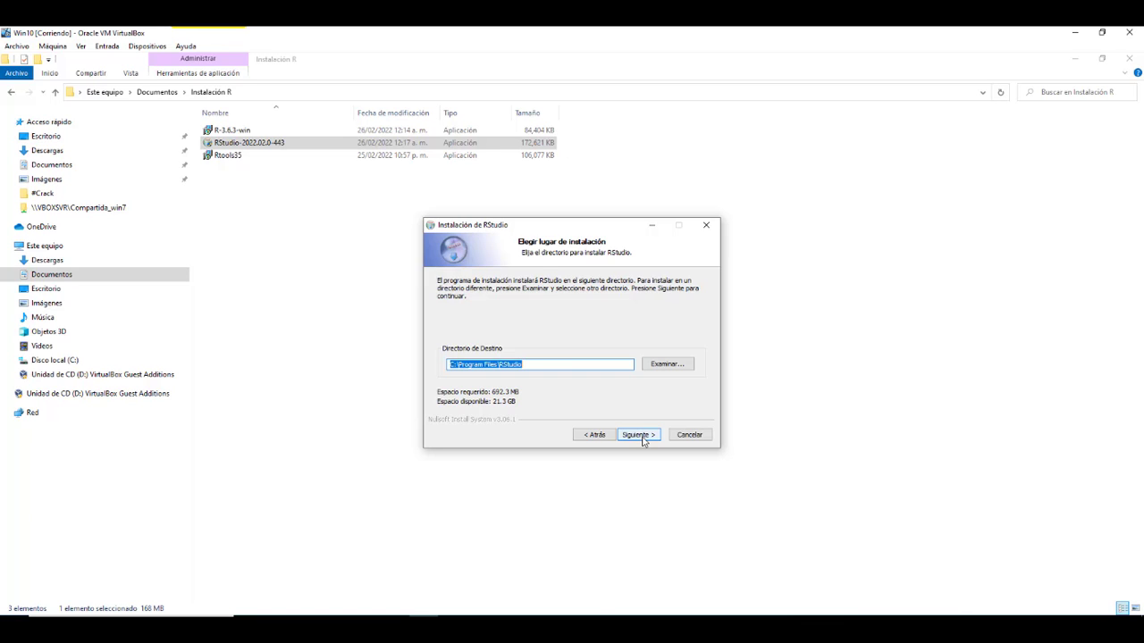
{"action": "left_click", "coordinate": [639, 435]}
{"action": "left_click", "coordinate": [639, 436]}
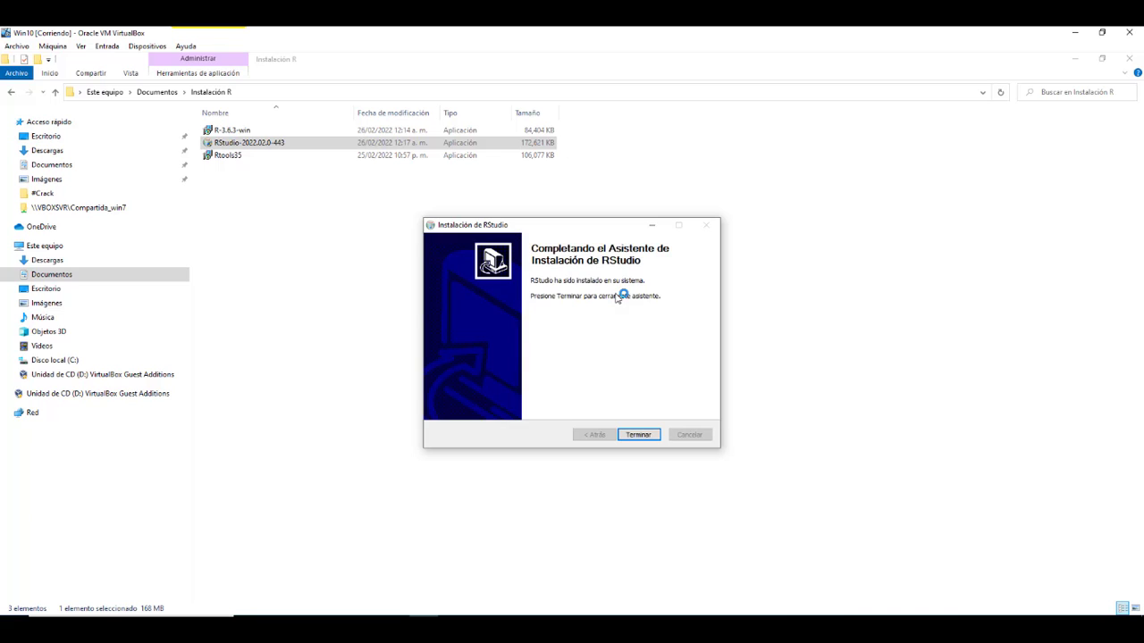
{"action": "left_click", "coordinate": [638, 436]}
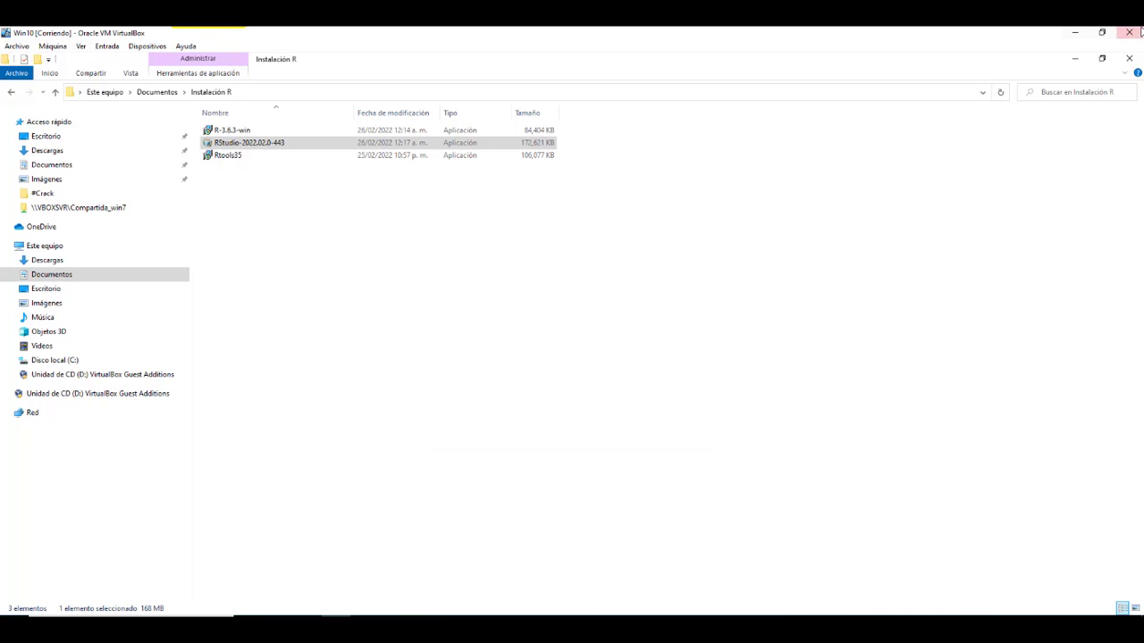
Minimize the Instalación R folder and launch RStudio from its group among the installed programs
{"action": "left_click", "coordinate": [1075, 61]}
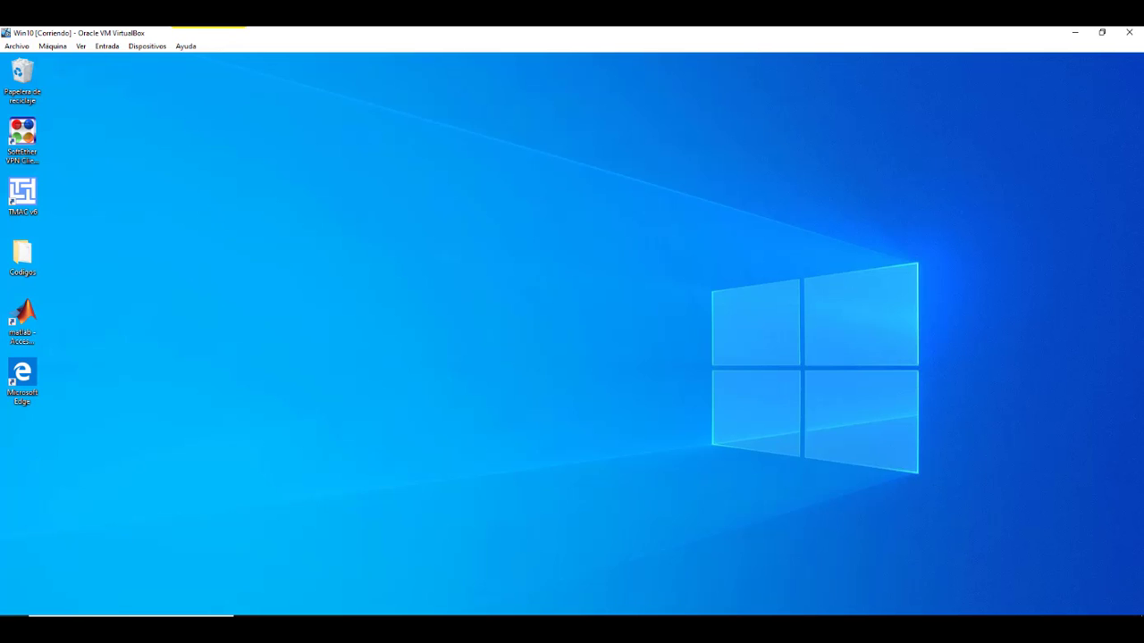
{"action": "left_click", "coordinate": [14, 613]}
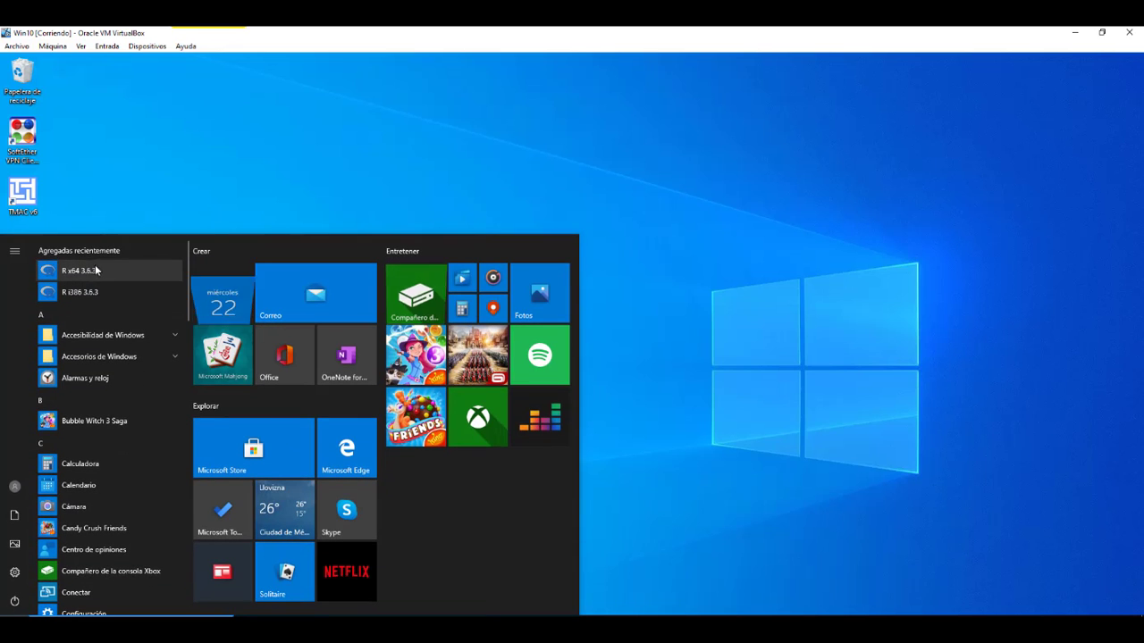
{"action": "scroll", "coordinate": [96, 434], "scroll_direction": "down", "scroll_amount": 5}
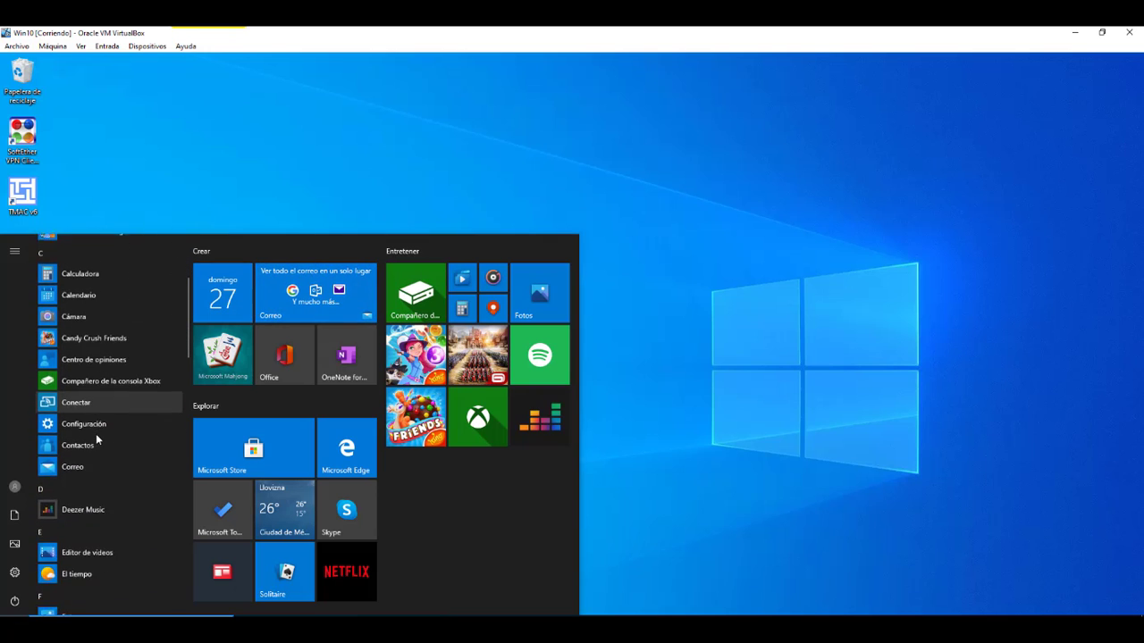
{"action": "scroll", "coordinate": [96, 434], "scroll_direction": "down", "scroll_amount": 5}
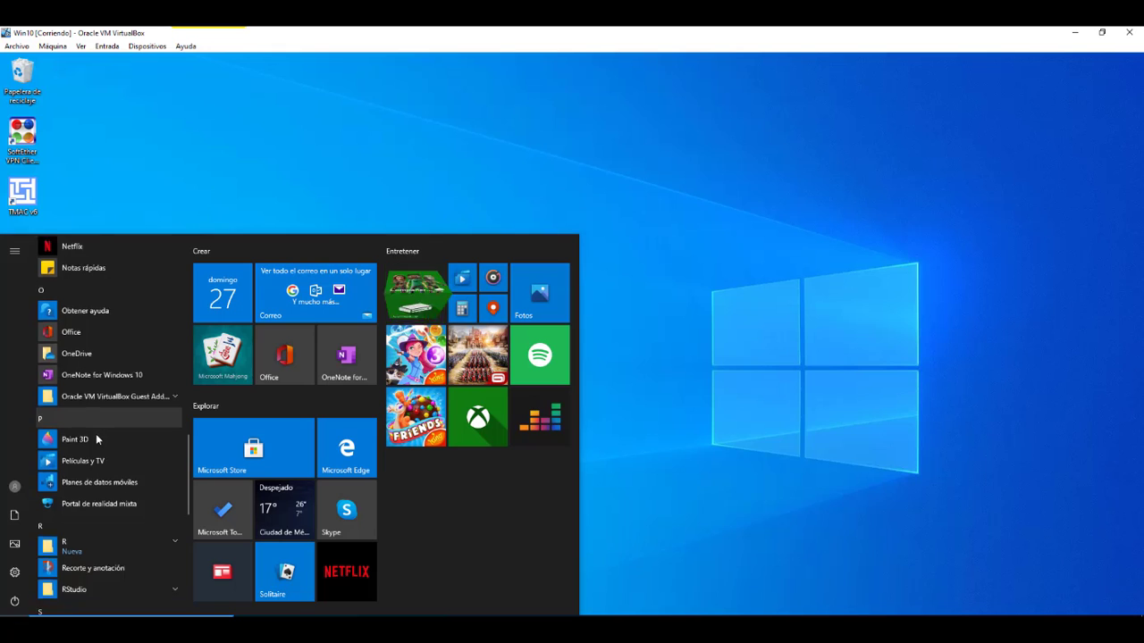
{"action": "scroll", "coordinate": [95, 433], "scroll_direction": "down", "scroll_amount": 5}
{"action": "left_click", "coordinate": [156, 315]}
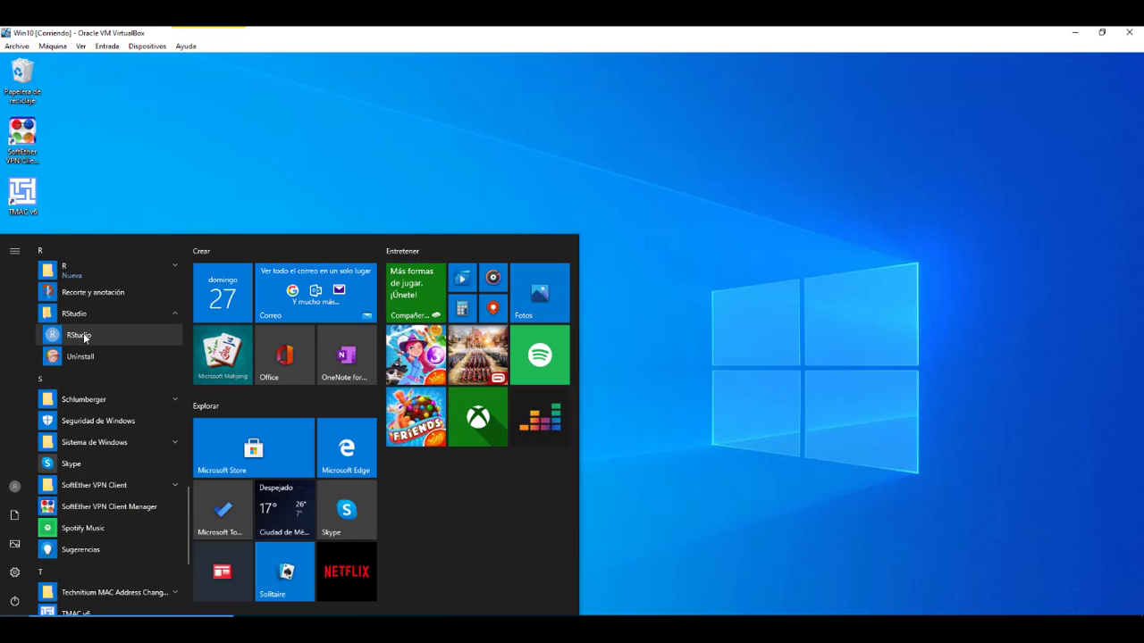
{"action": "left_click", "coordinate": [659, 352]}
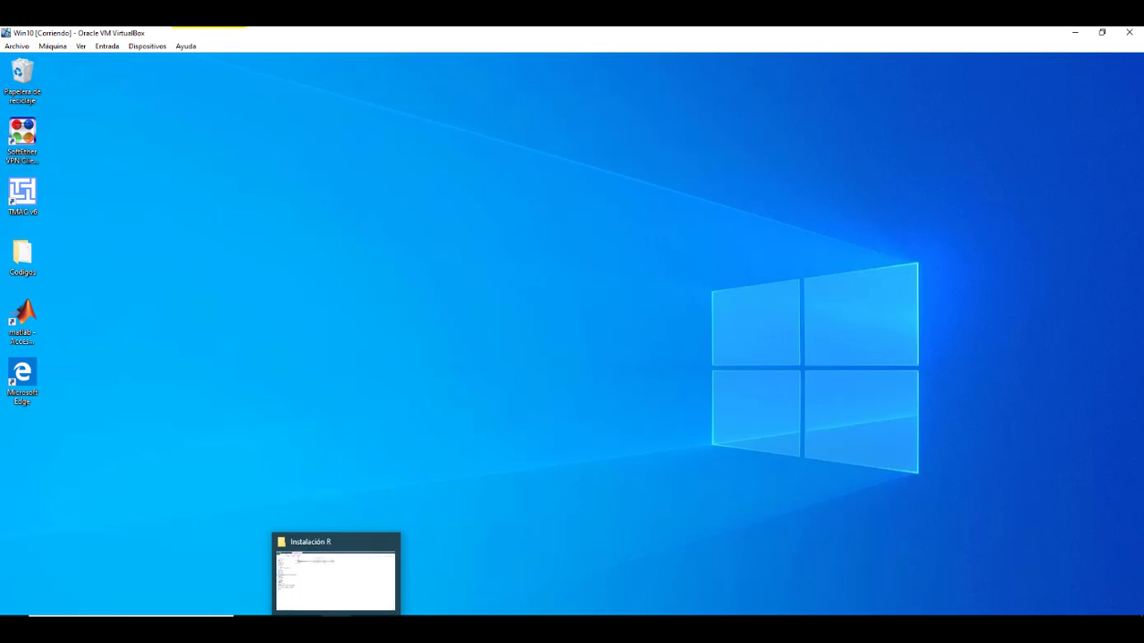
Launch the Rtools35 installer from the Instalación R folder, allow it to make changes, and accept Español as the setup language
{"action": "left_click", "coordinate": [336, 628]}
{"action": "left_click", "coordinate": [239, 158]}
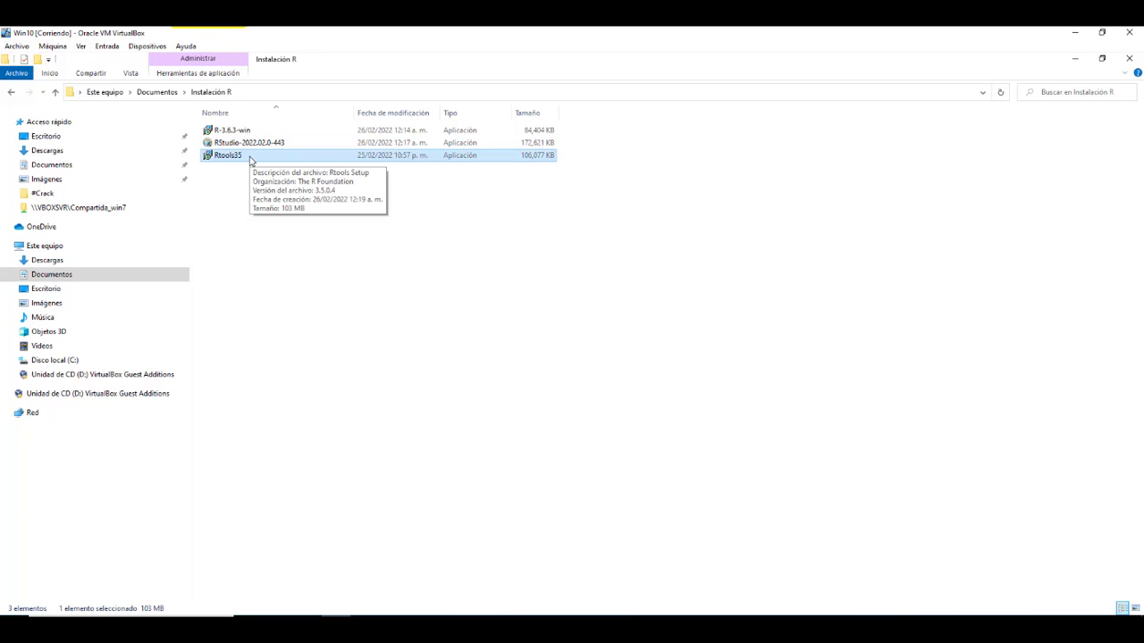
{"action": "double_click", "coordinate": [249, 157]}
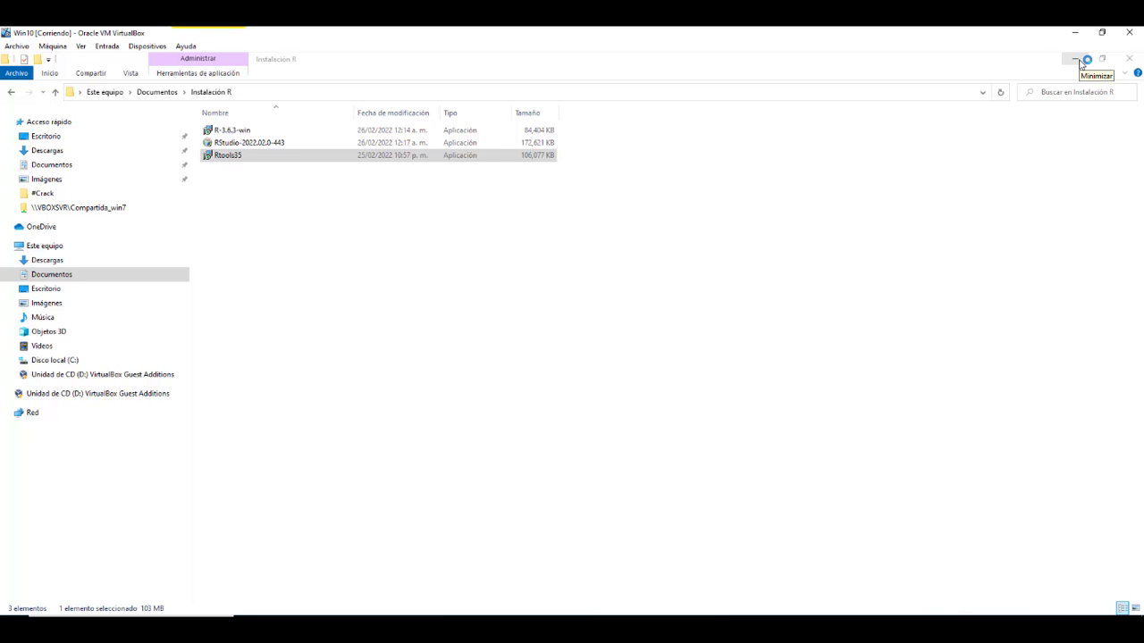
{"action": "left_click", "coordinate": [1083, 59]}
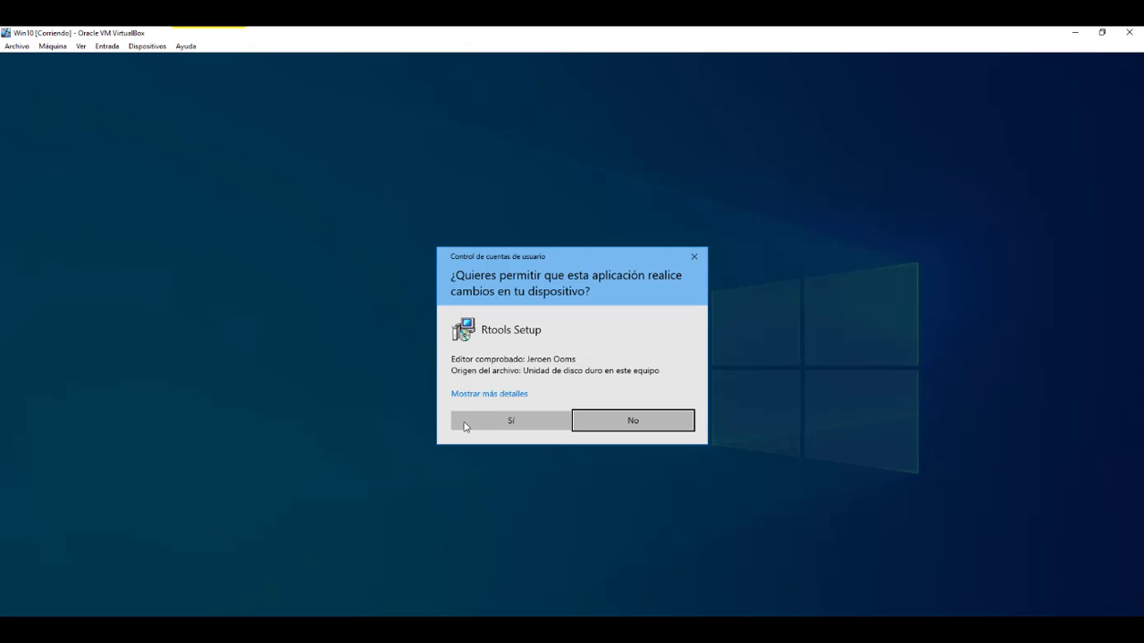
{"action": "left_click", "coordinate": [466, 426]}
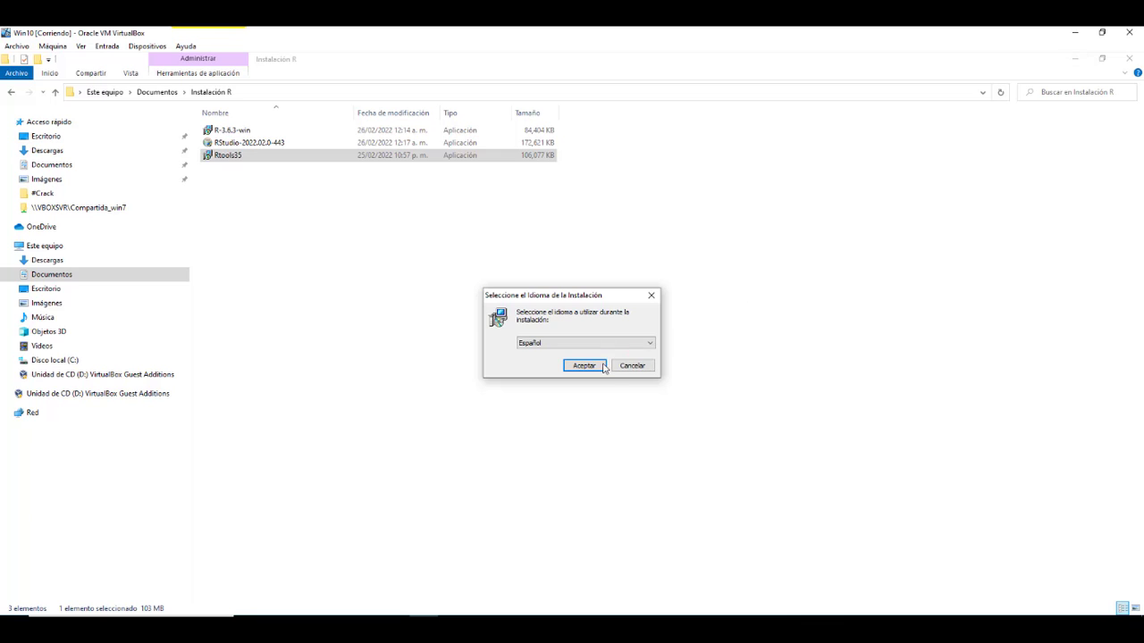
{"action": "left_click", "coordinate": [603, 366]}
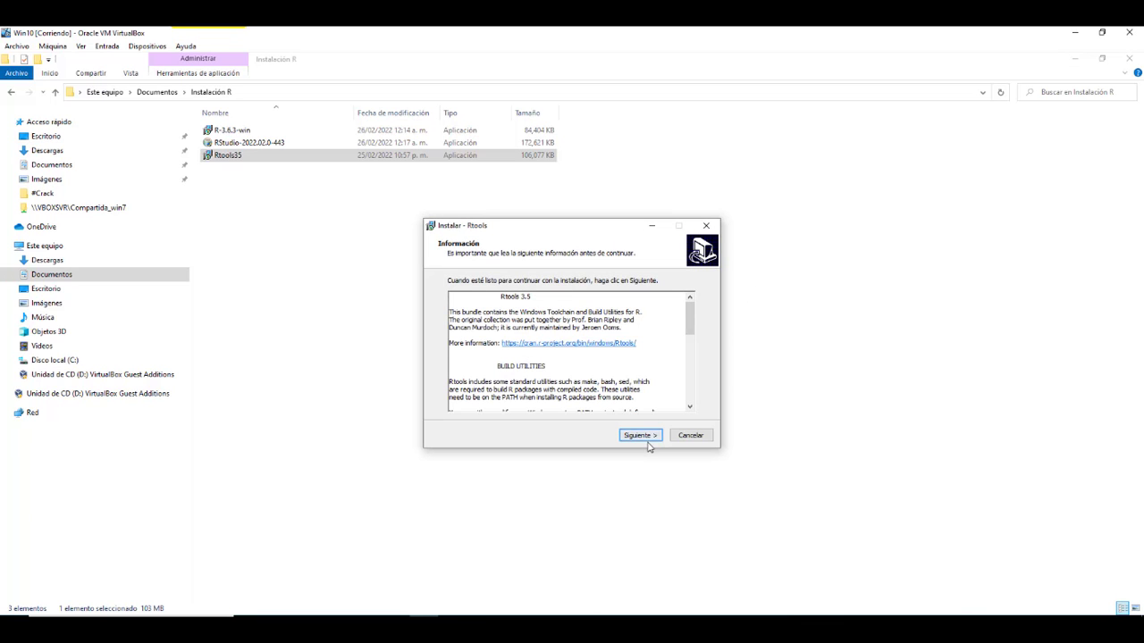
Install Rtools in C:\Rtools with the recommended components, saving version information to the registry without adding it to the system PATH
{"action": "left_click", "coordinate": [650, 438]}
{"action": "left_click", "coordinate": [637, 436]}
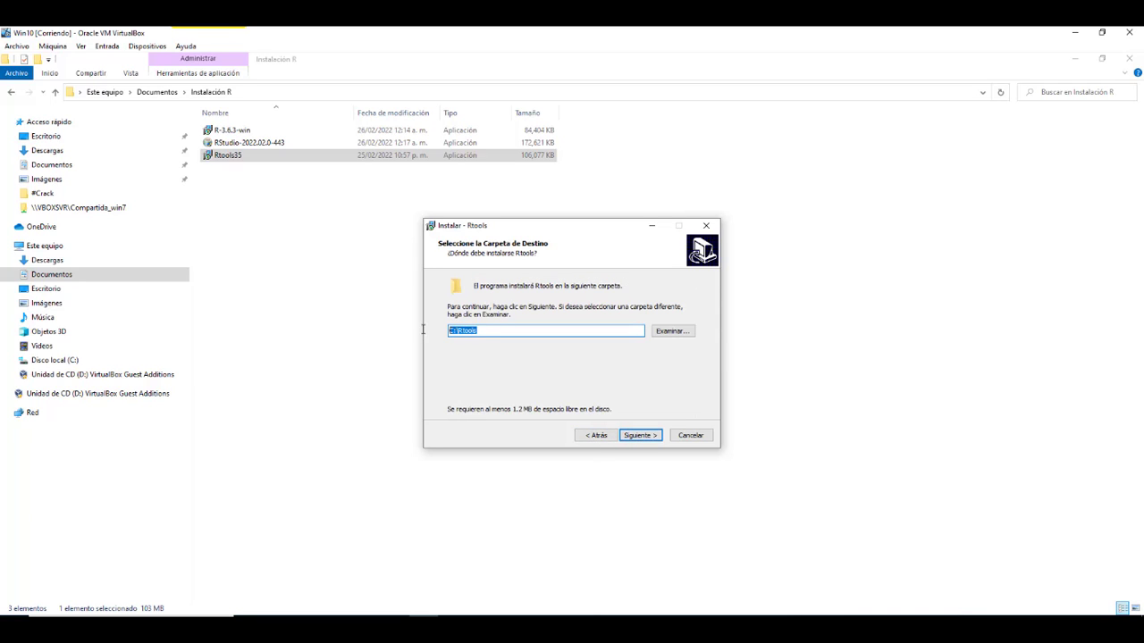
{"action": "left_click", "coordinate": [646, 437]}
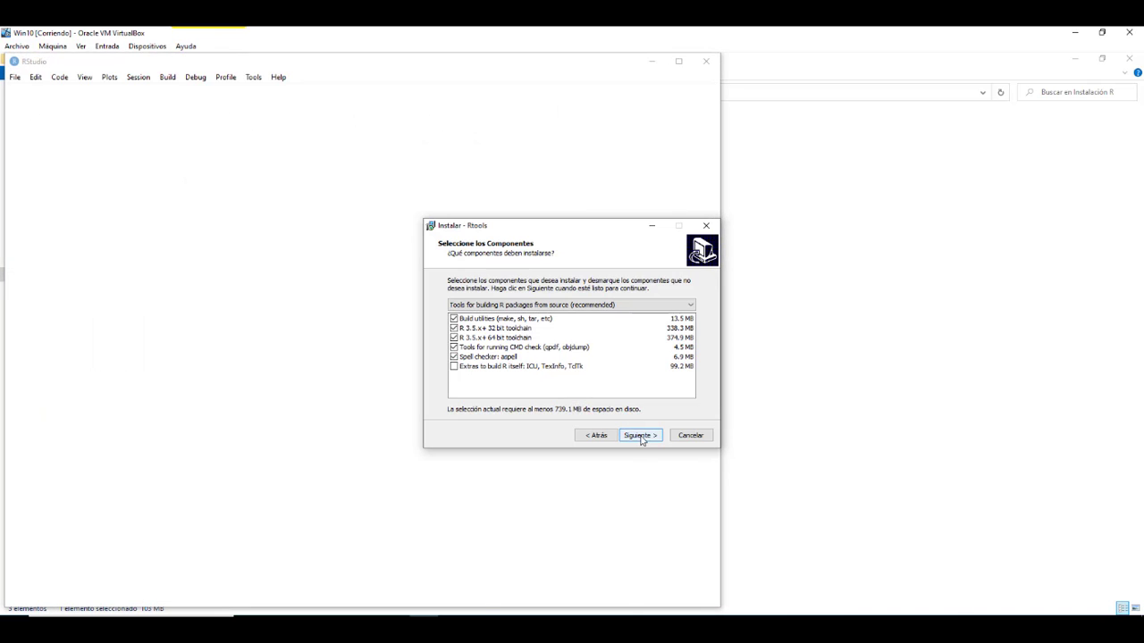
{"action": "left_click", "coordinate": [640, 436]}
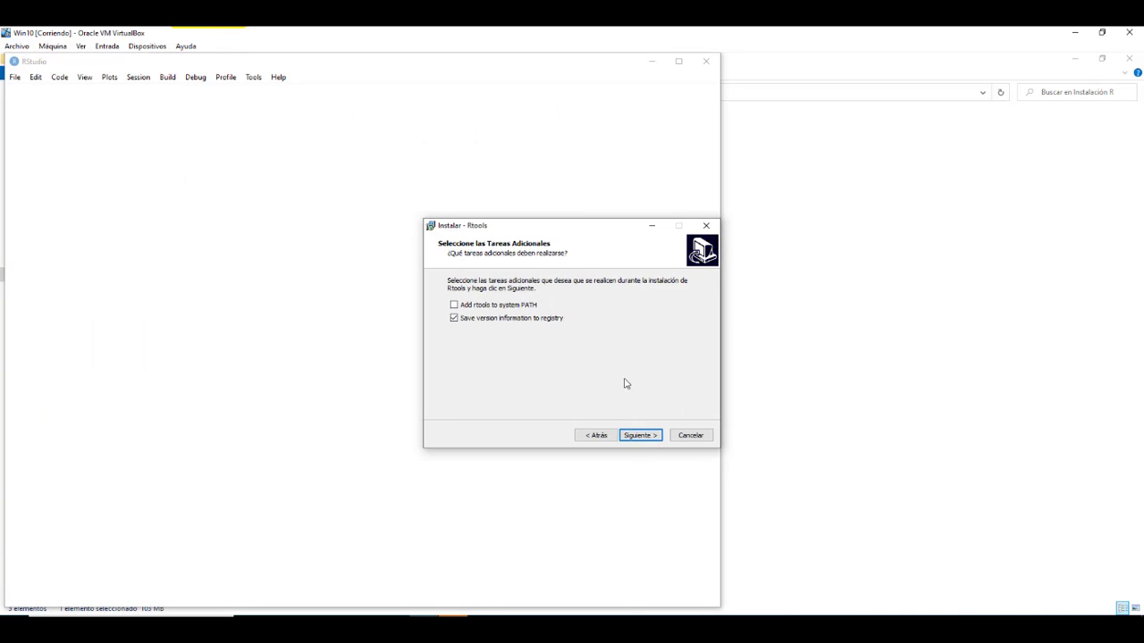
{"action": "left_click", "coordinate": [641, 436]}
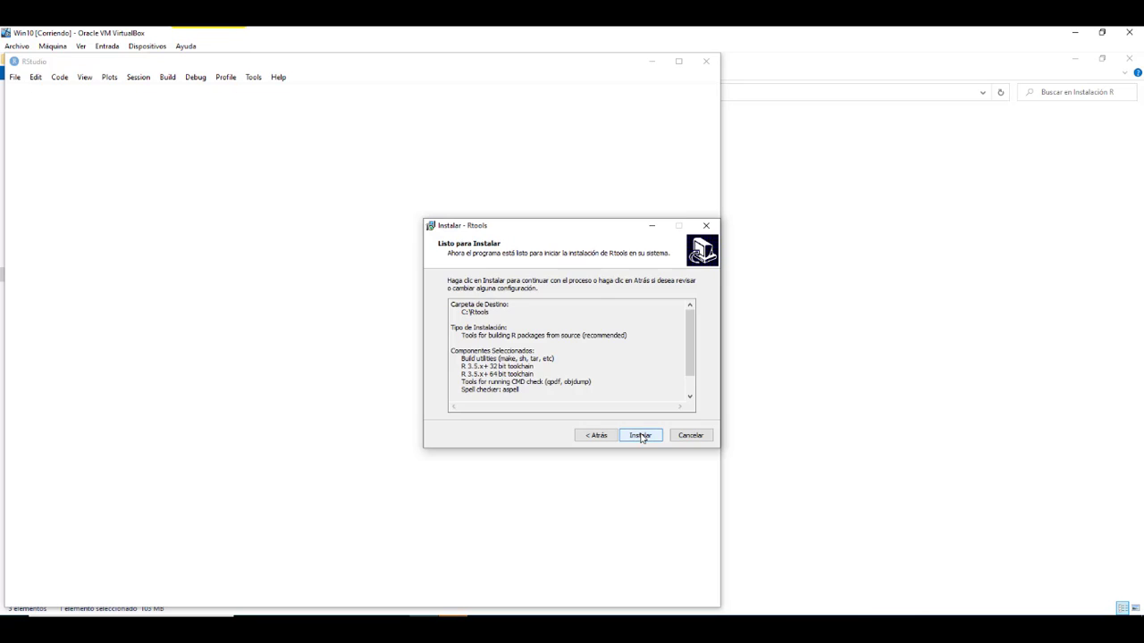
{"action": "left_click", "coordinate": [644, 438]}
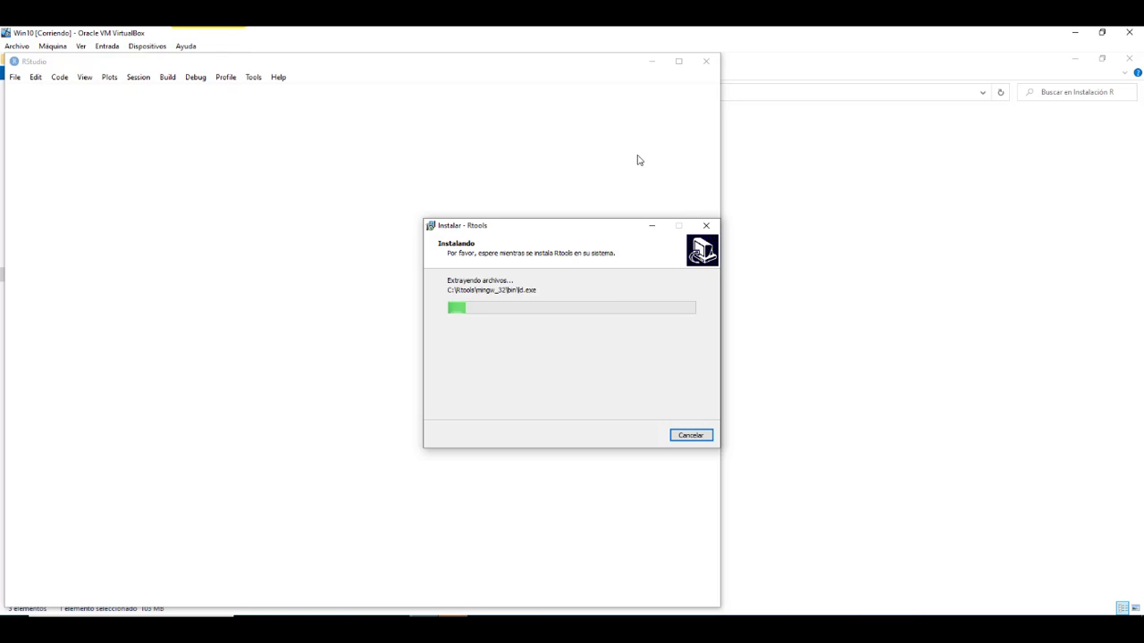
Maximize the RStudio window and move the Rtools installer window aside to uncover the RStudio console and dialog
{"action": "left_click", "coordinate": [680, 62]}
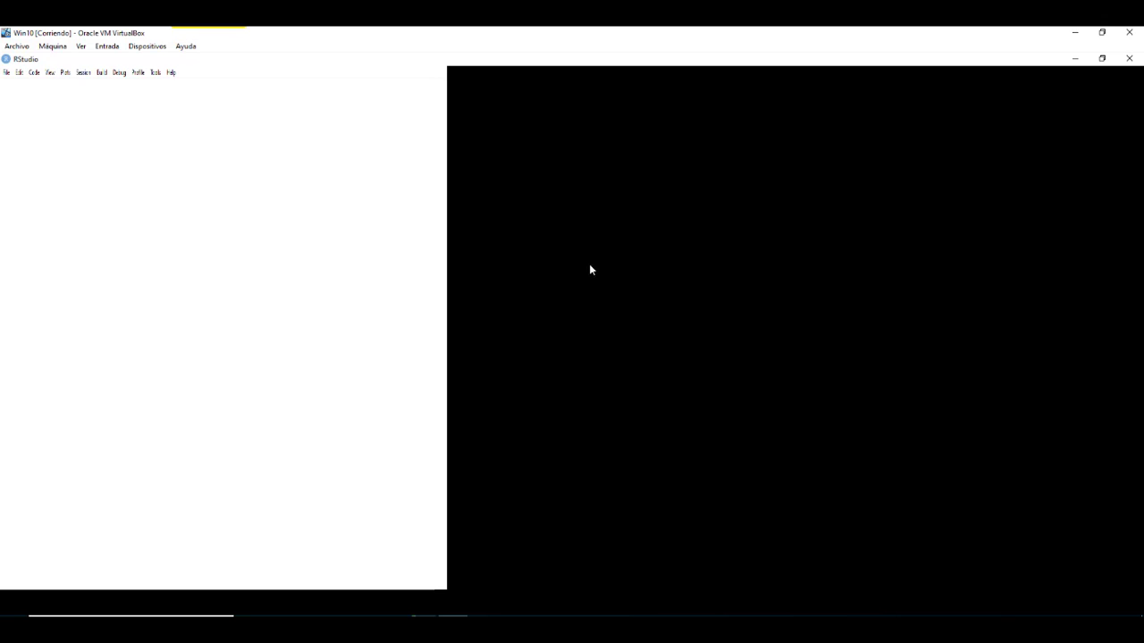
{"action": "left_click", "coordinate": [426, 604]}
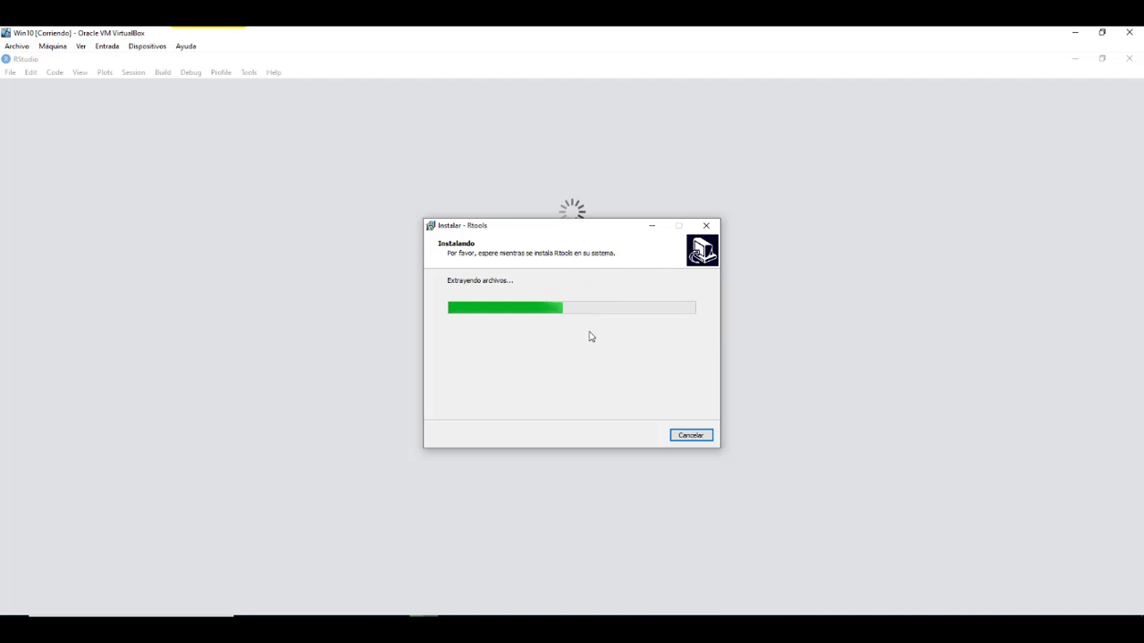
{"action": "left_click_drag", "start_coordinate": [581, 233], "coordinate": [874, 144]}
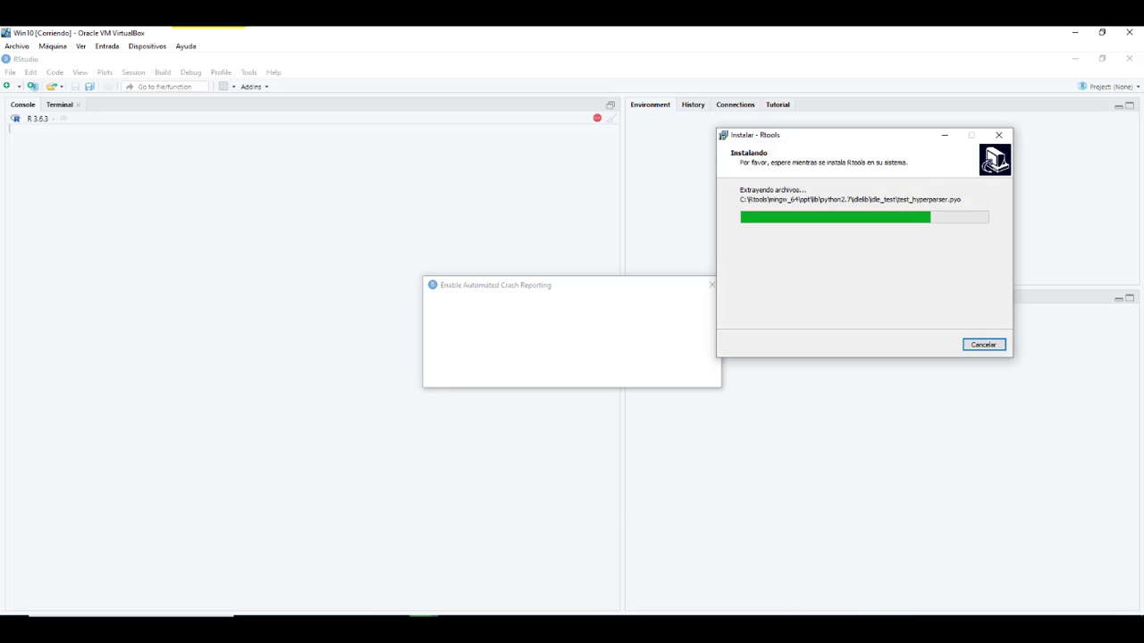
{"action": "left_click_drag", "start_coordinate": [895, 141], "coordinate": [962, 176]}
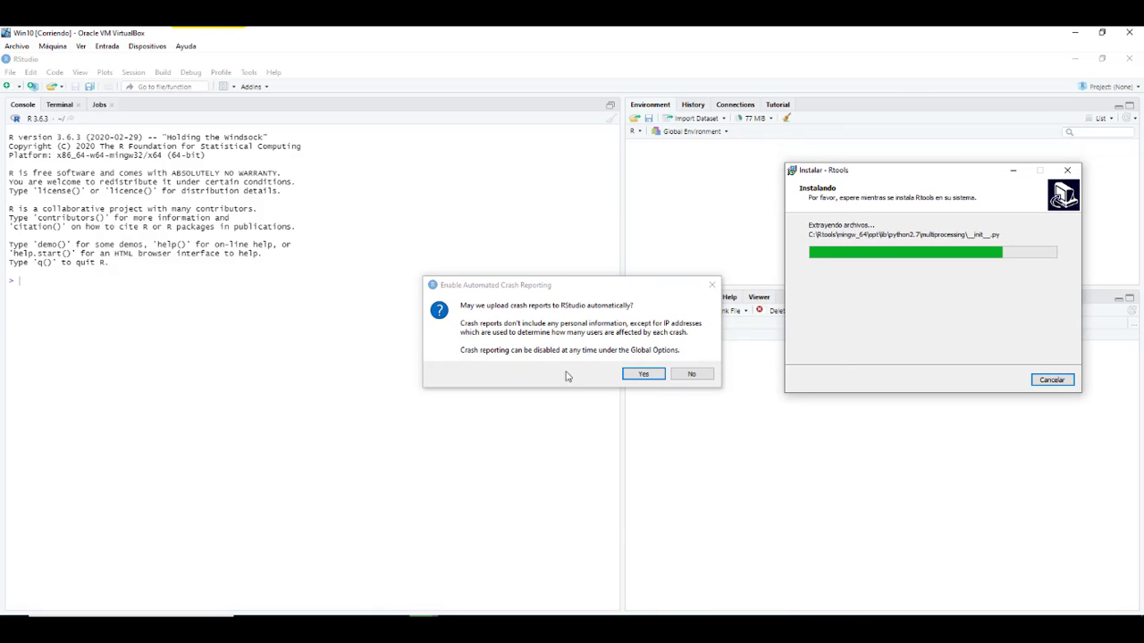
Move the crash reporting dialog clear of the RStudio panes and decline automatic uploading of crash reports
{"action": "left_click_drag", "start_coordinate": [528, 290], "coordinate": [467, 198]}
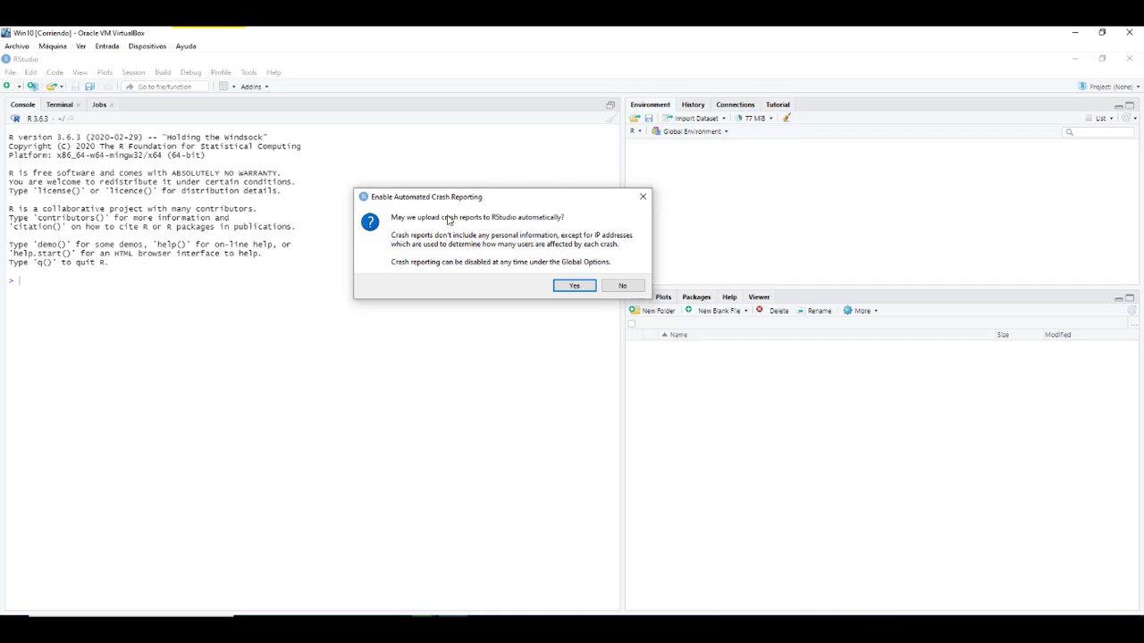
{"action": "left_click", "coordinate": [619, 287]}
{"action": "left_click", "coordinate": [619, 287]}
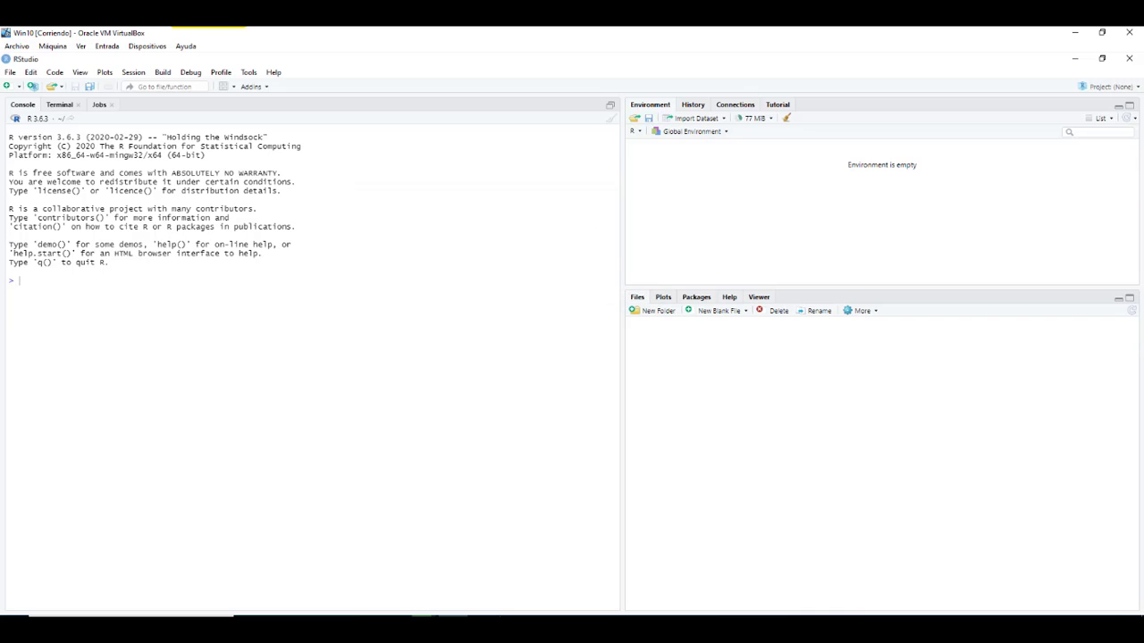
Switch back to the Rtools installer, wait for the extraction of files to complete, and finish the setup
{"action": "key", "text": "alt+Tab"}
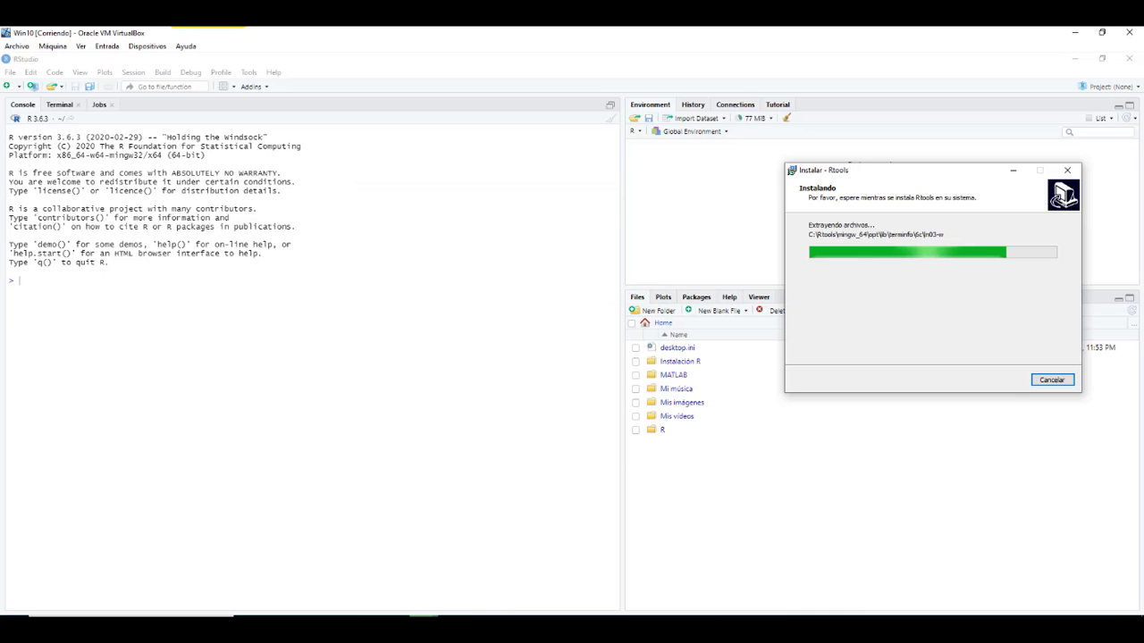
{"action": "key", "text": "super+Down"}
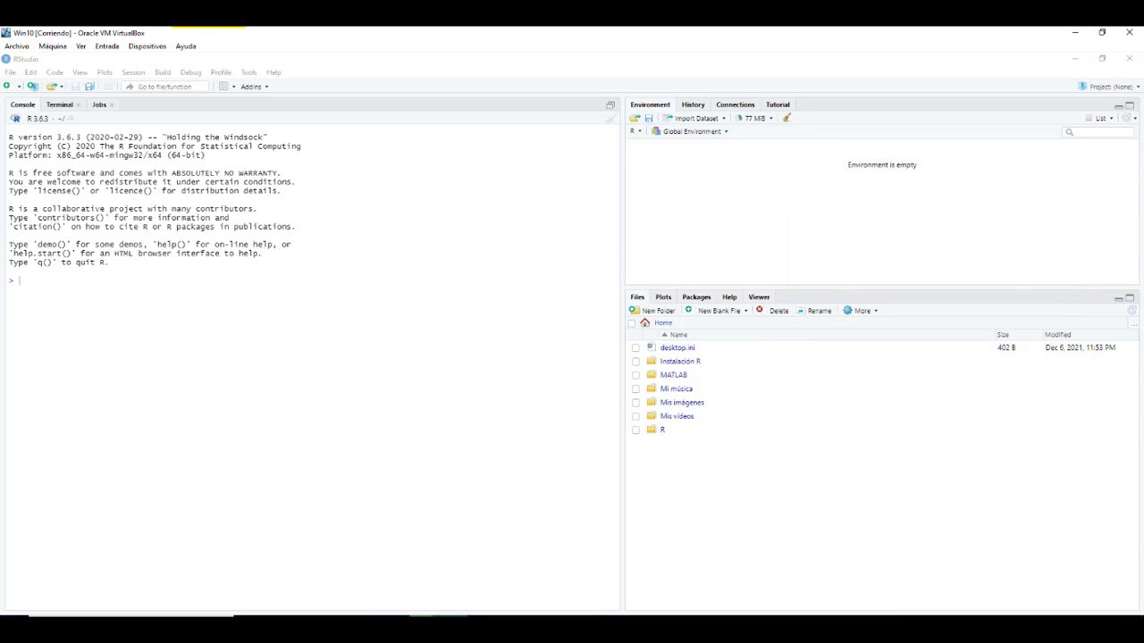
{"action": "key", "text": "alt+Tab"}
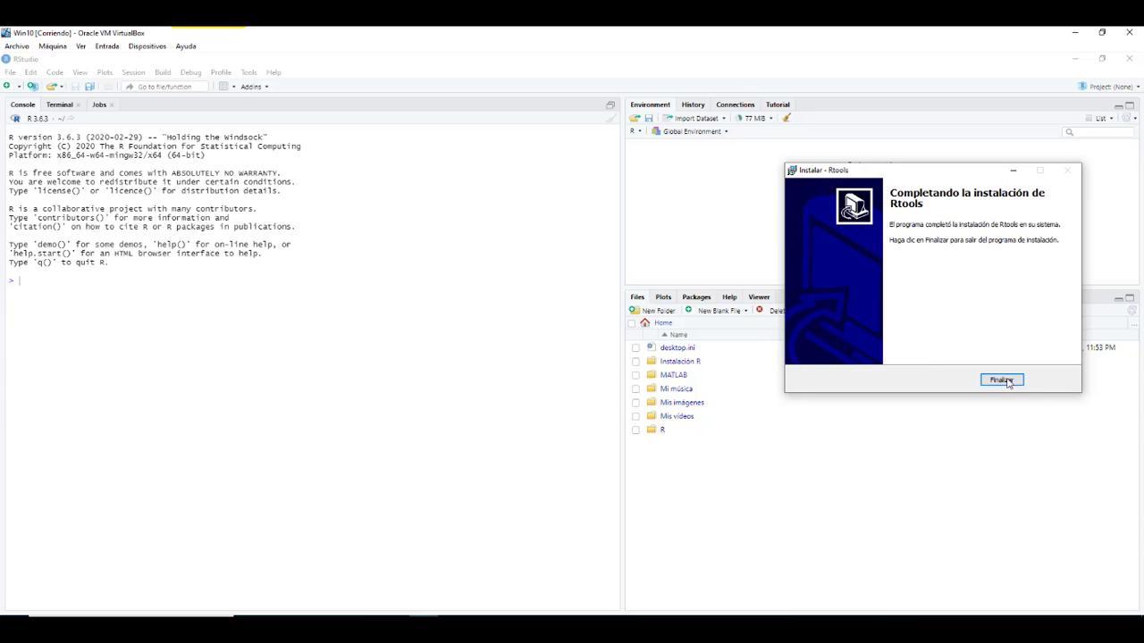
{"action": "left_click", "coordinate": [1005, 382]}
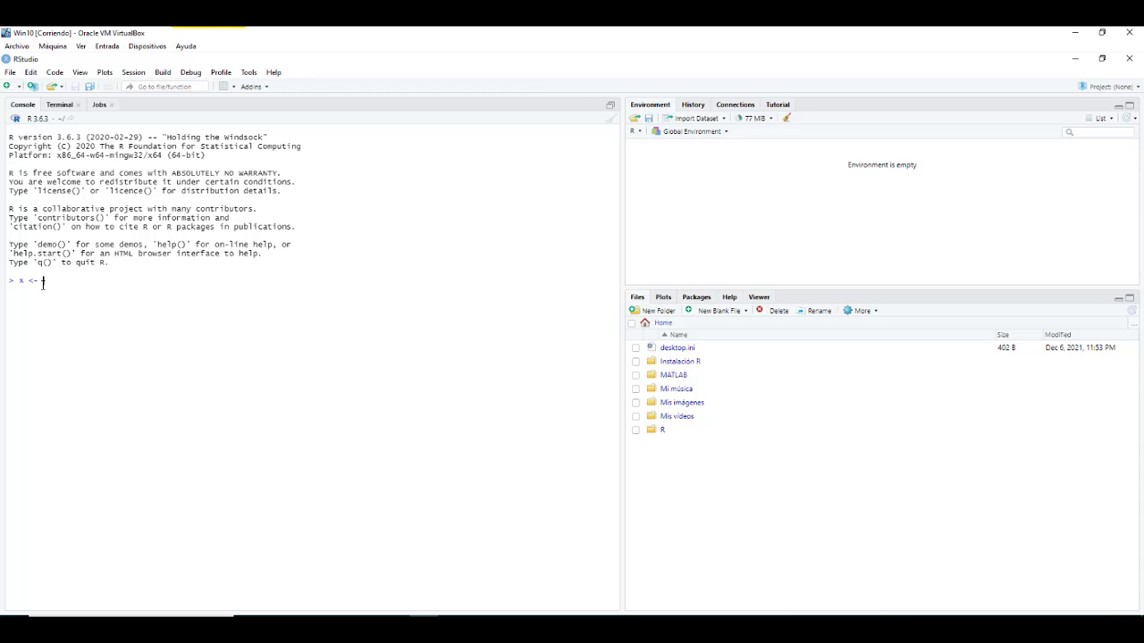
Assign the value 5 to x in the RStudio console and check the variable in the global environment
{"action": "key", "text": "Num_Lock"}
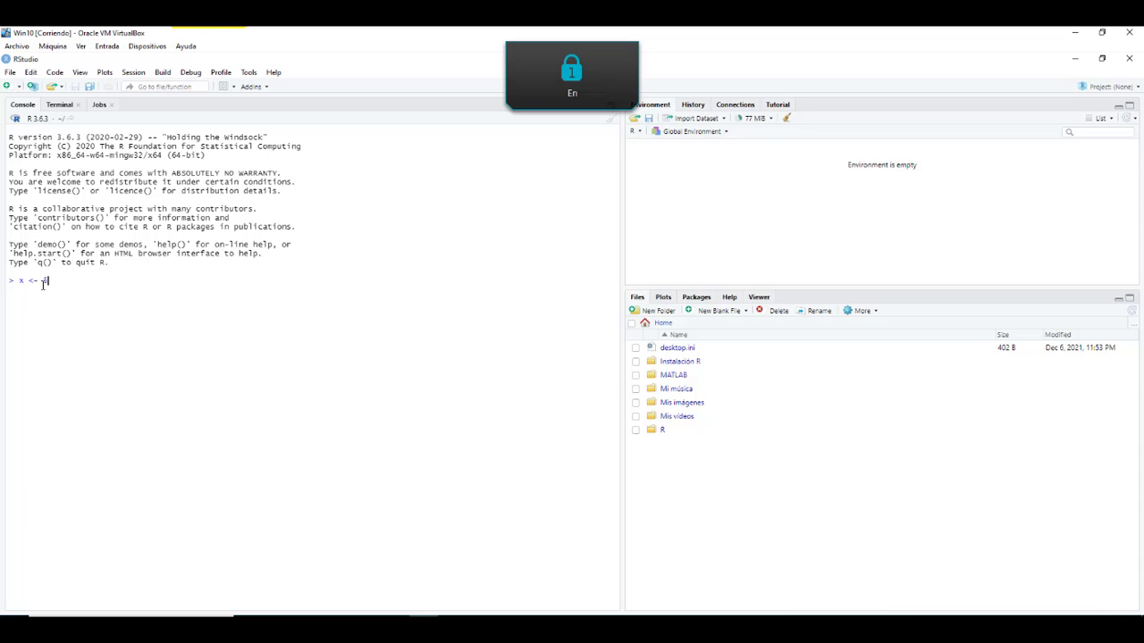
{"action": "key", "text": "Return"}
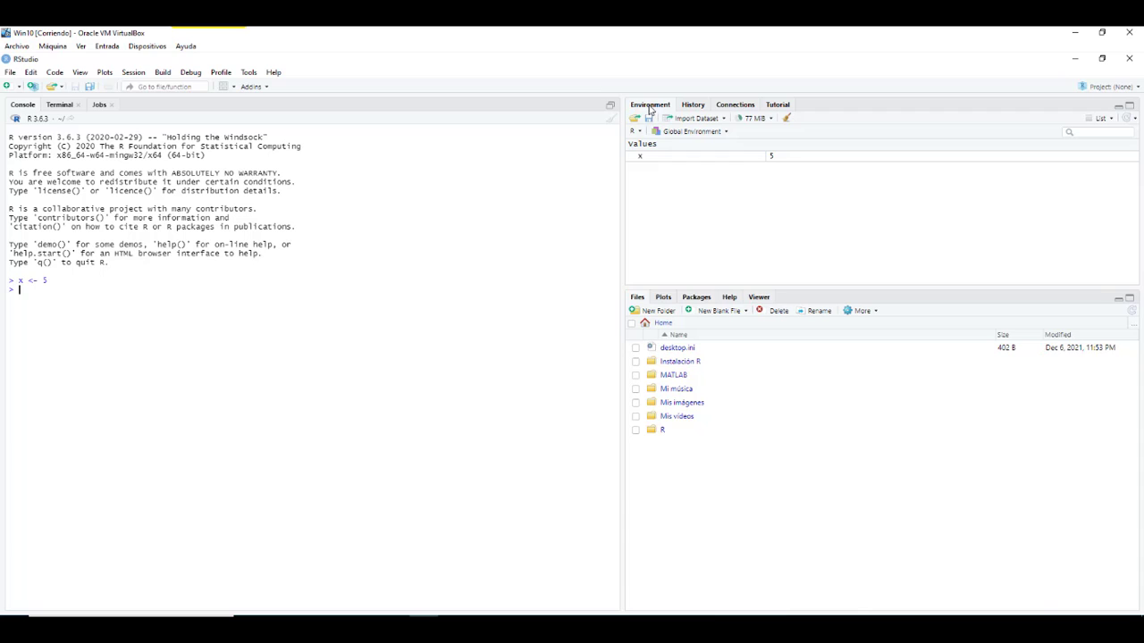
{"action": "mouse_move", "coordinate": [764, 163]}
{"action": "mouse_move", "coordinate": [660, 161]}
Look through the command history, Connections and Tutorial views, and return to the Environment view
{"action": "left_click", "coordinate": [694, 107]}
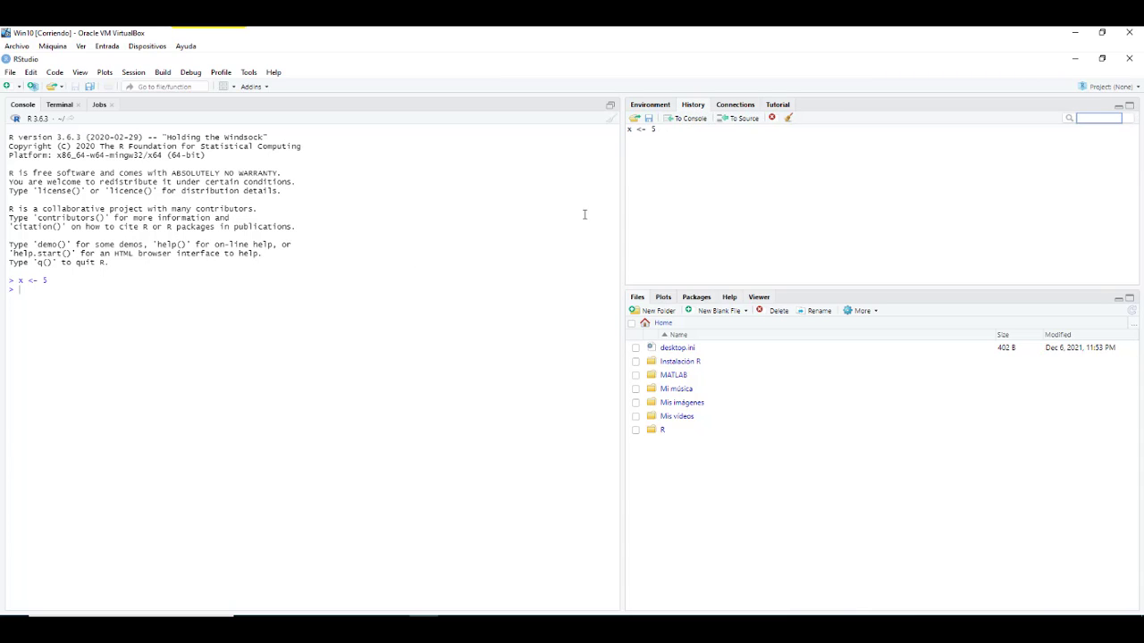
{"action": "left_click", "coordinate": [733, 108]}
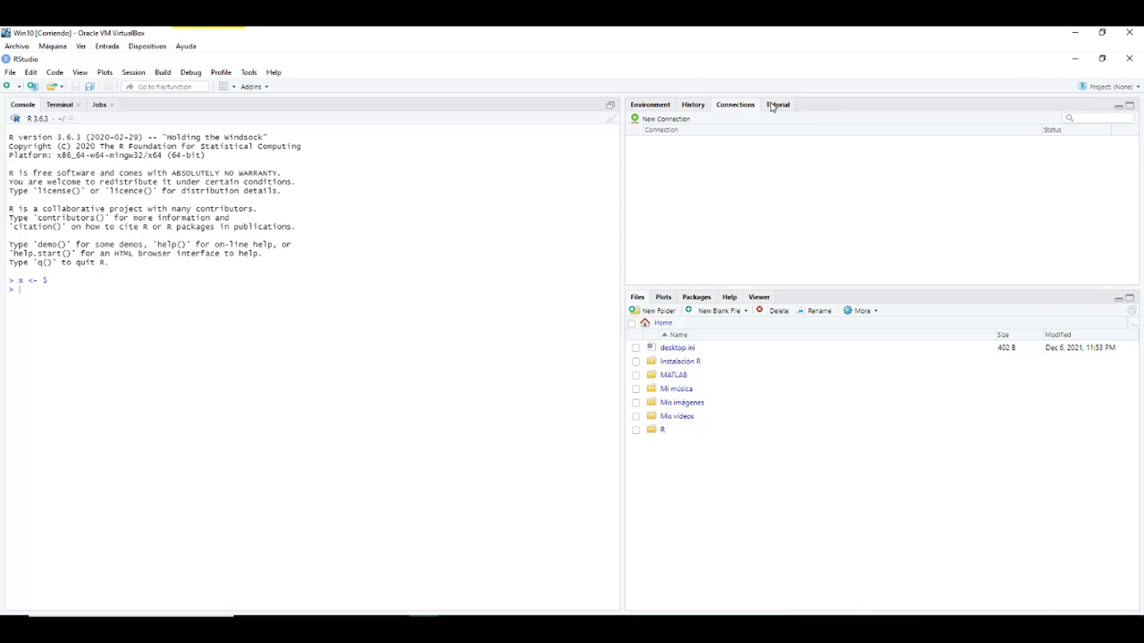
{"action": "left_click", "coordinate": [774, 106]}
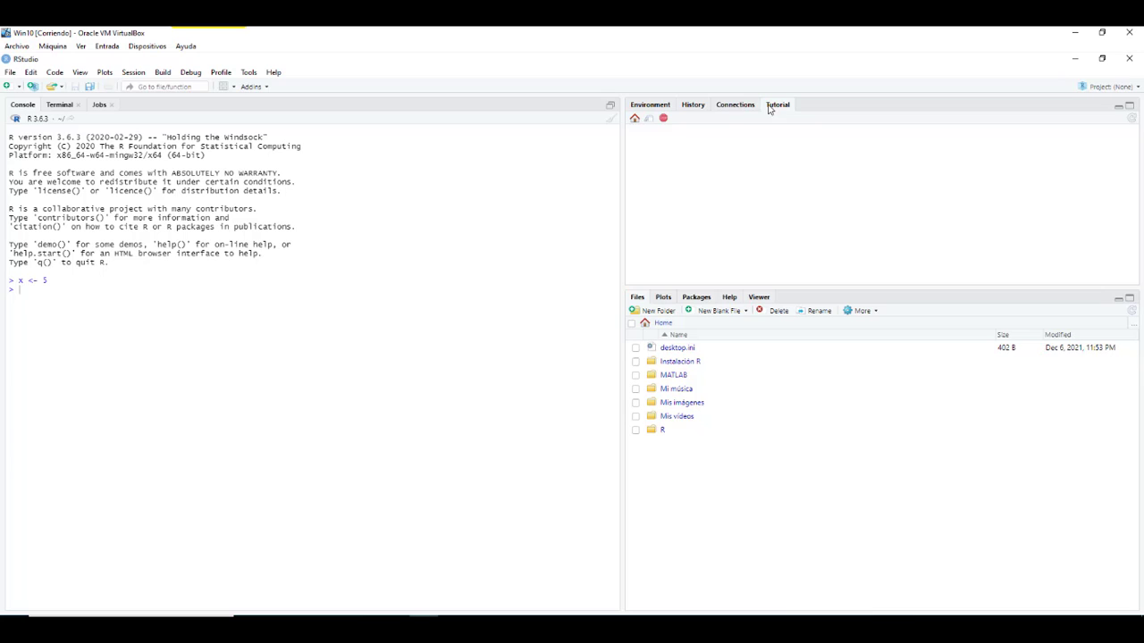
{"action": "left_click", "coordinate": [653, 108]}
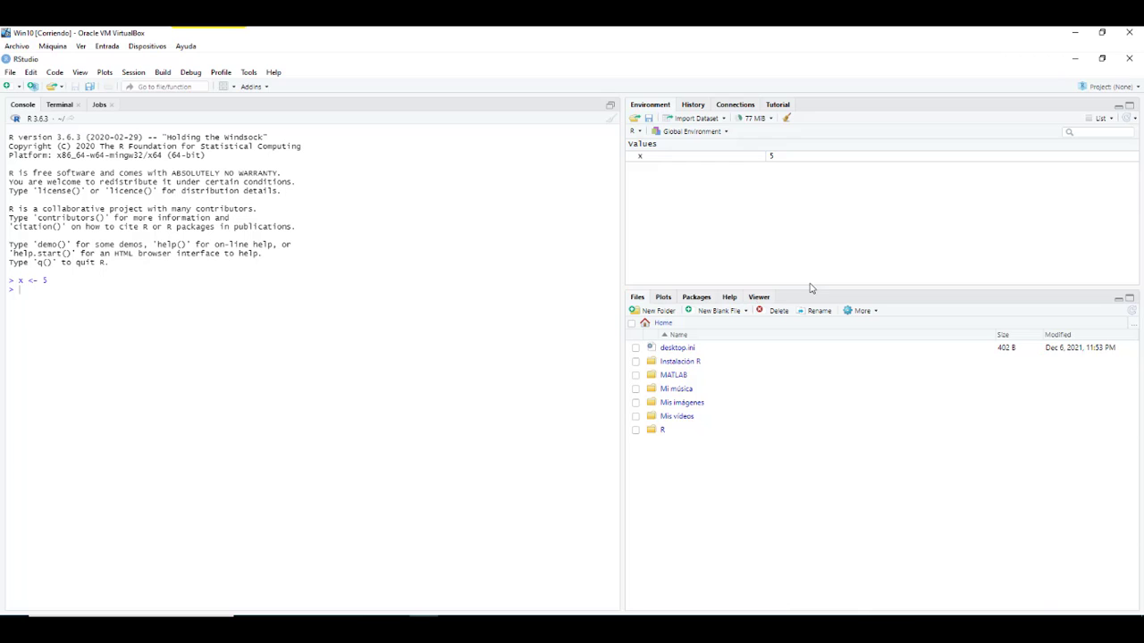
Enlarge the environment pane, open the R folder in the file browser, and view its Set As Working Directory option without applying it
{"action": "left_click_drag", "start_coordinate": [807, 287], "coordinate": [813, 370]}
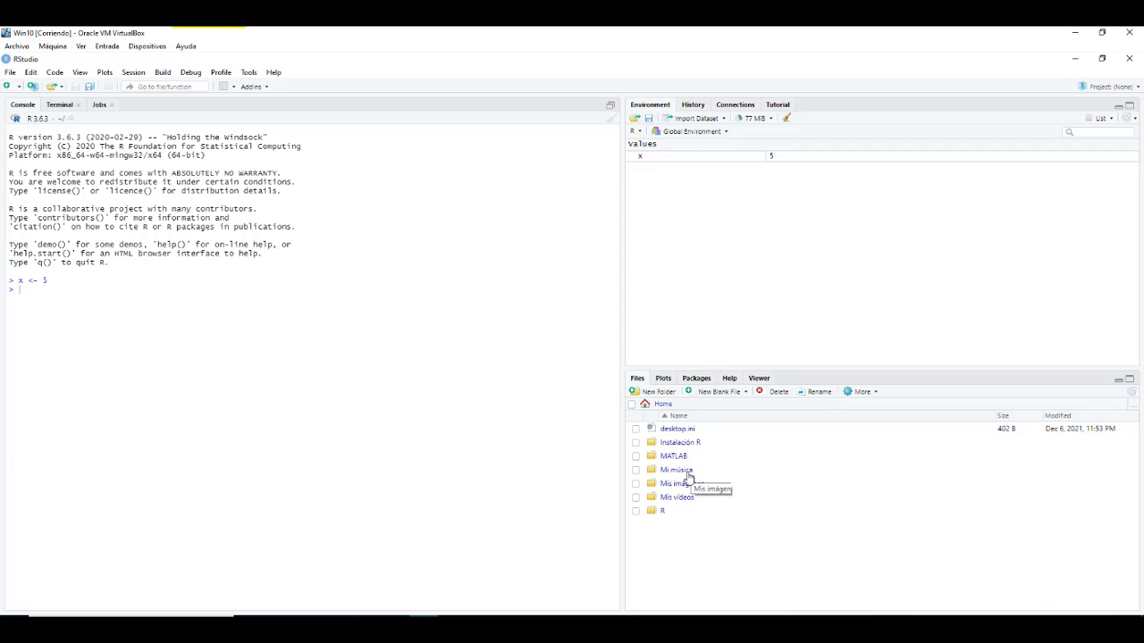
{"action": "left_click", "coordinate": [662, 510]}
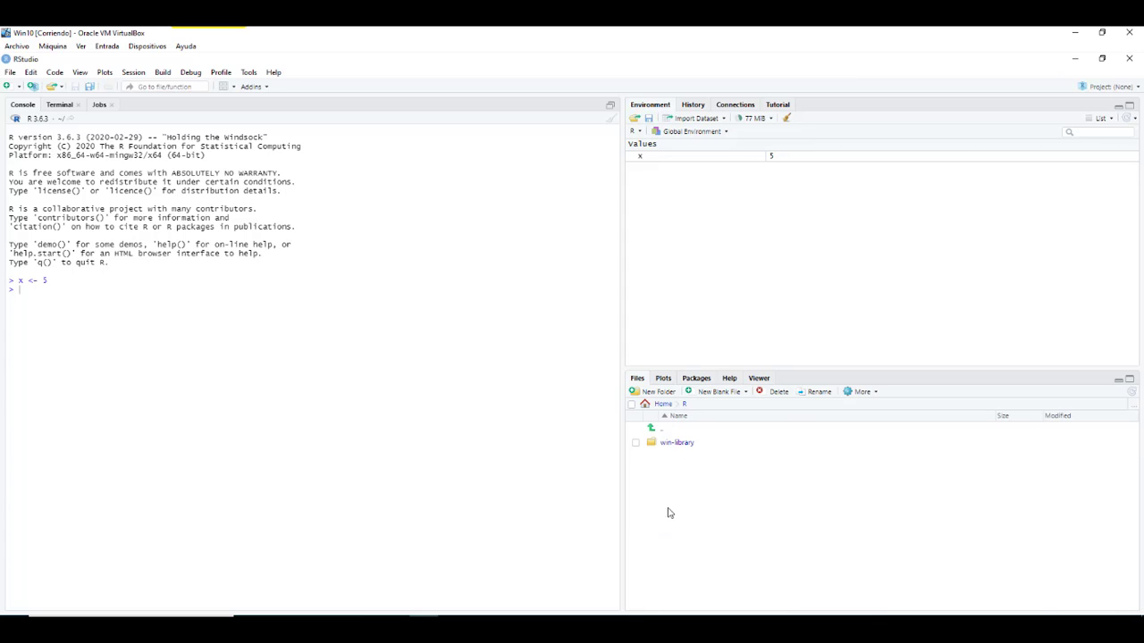
{"action": "left_click", "coordinate": [875, 395]}
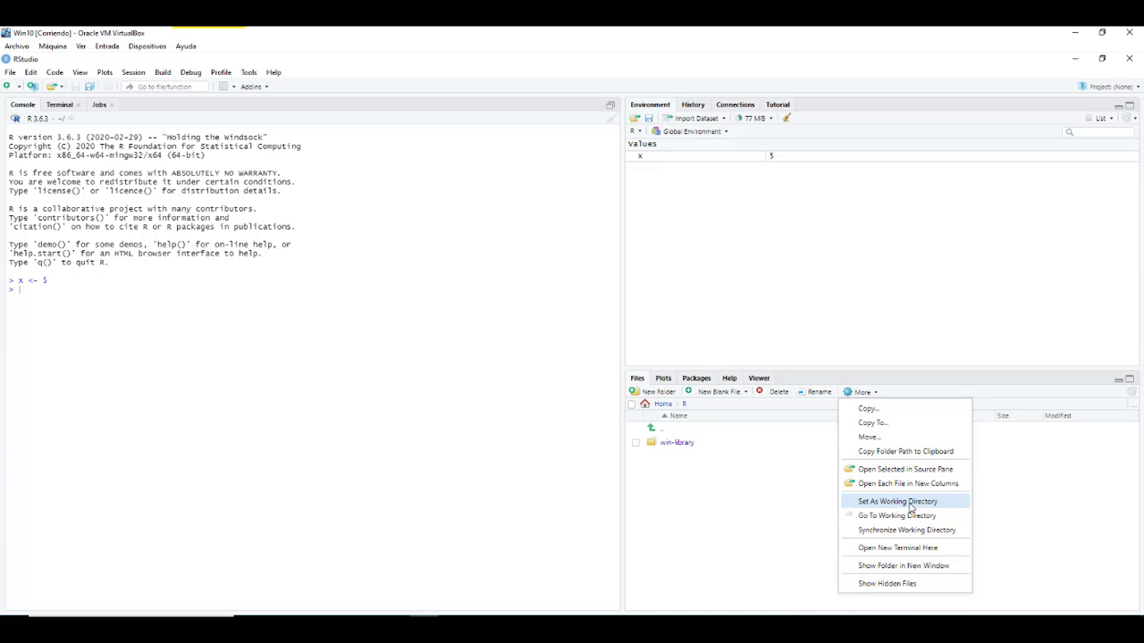
{"action": "left_click", "coordinate": [778, 518]}
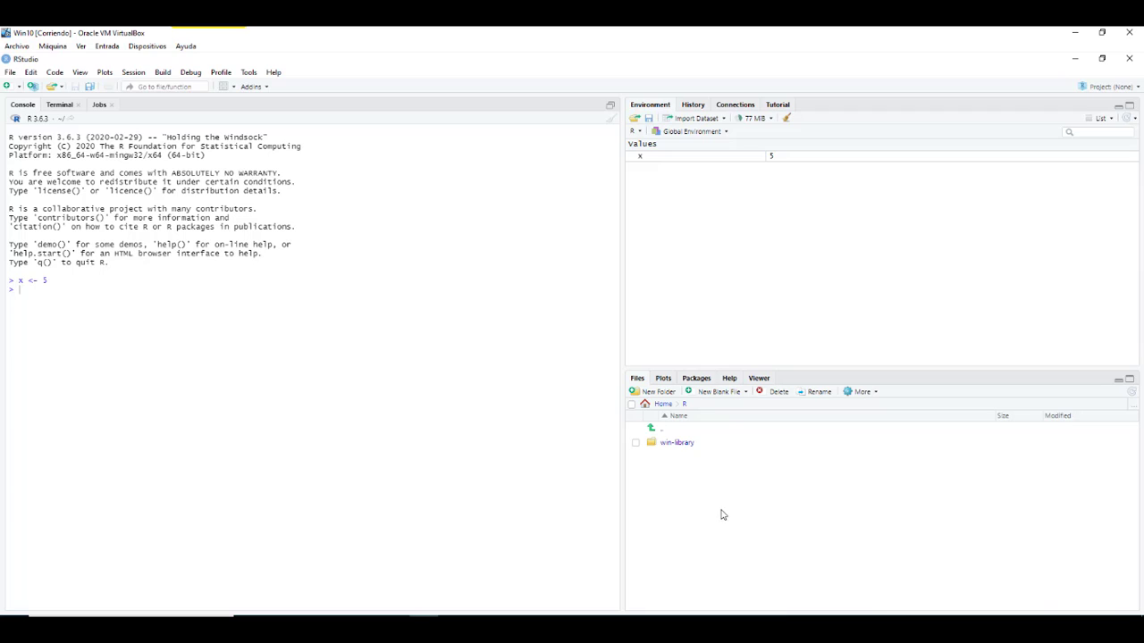
View the Plots area and examine the full list of System Library packages, enlarging the package list for easier reading
{"action": "left_click", "coordinate": [663, 379]}
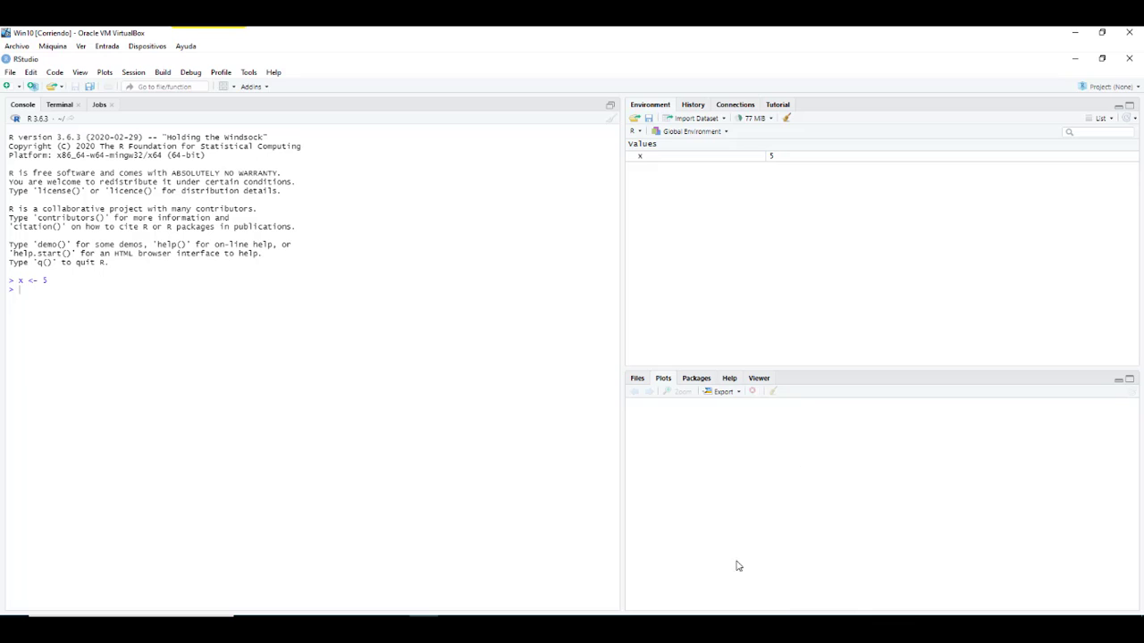
{"action": "left_click", "coordinate": [697, 379]}
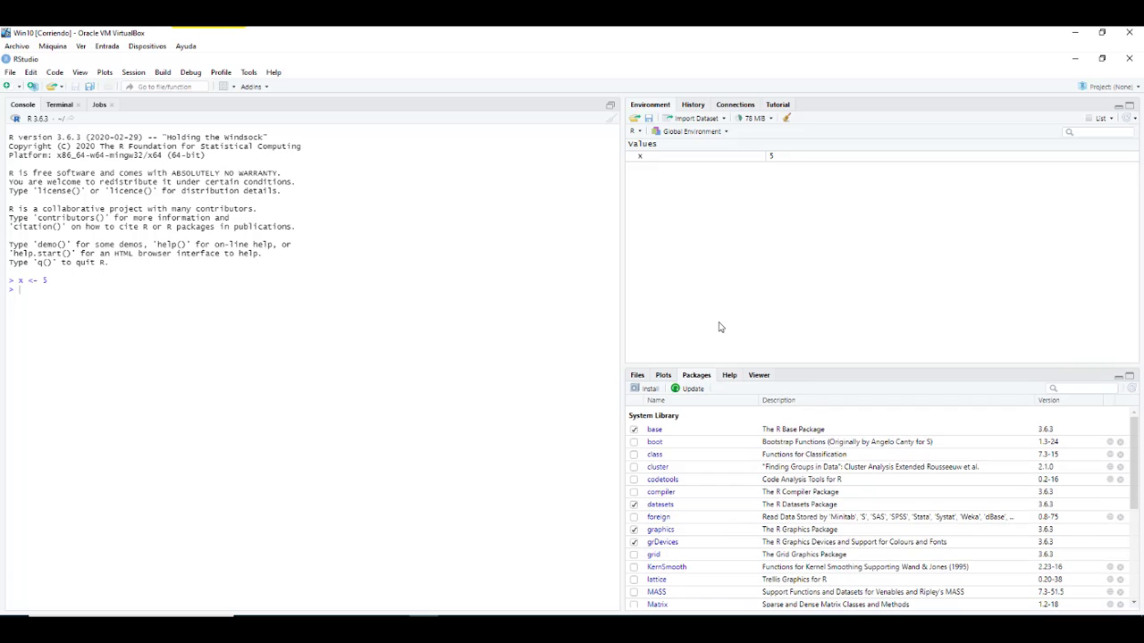
{"action": "left_click_drag", "start_coordinate": [720, 367], "coordinate": [718, 308]}
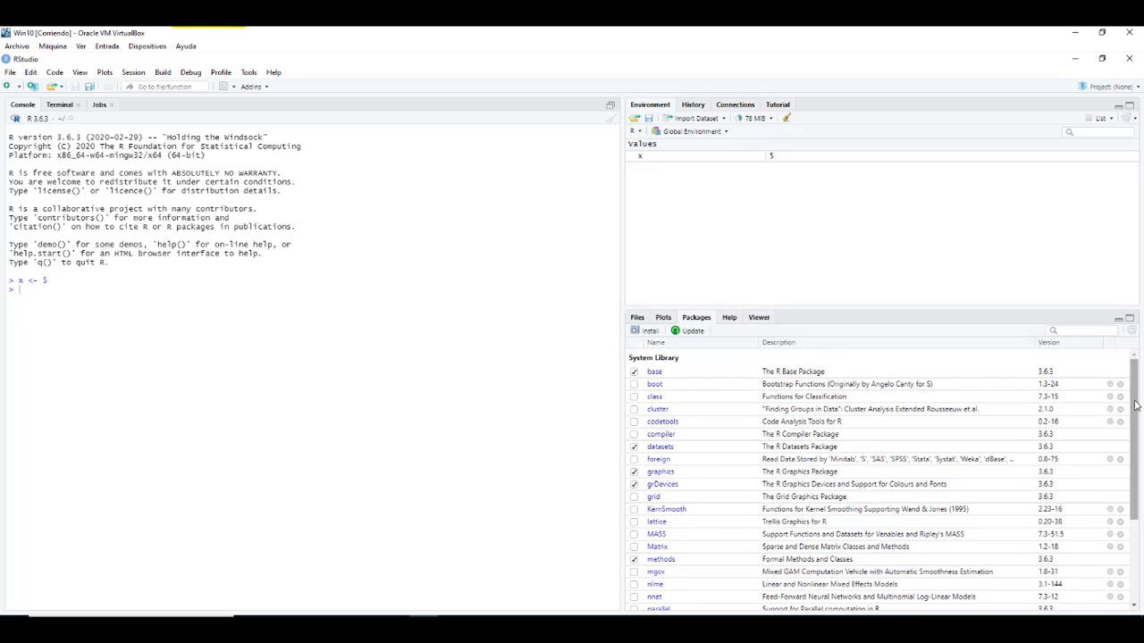
{"action": "left_click_drag", "start_coordinate": [1136, 406], "coordinate": [1124, 370]}
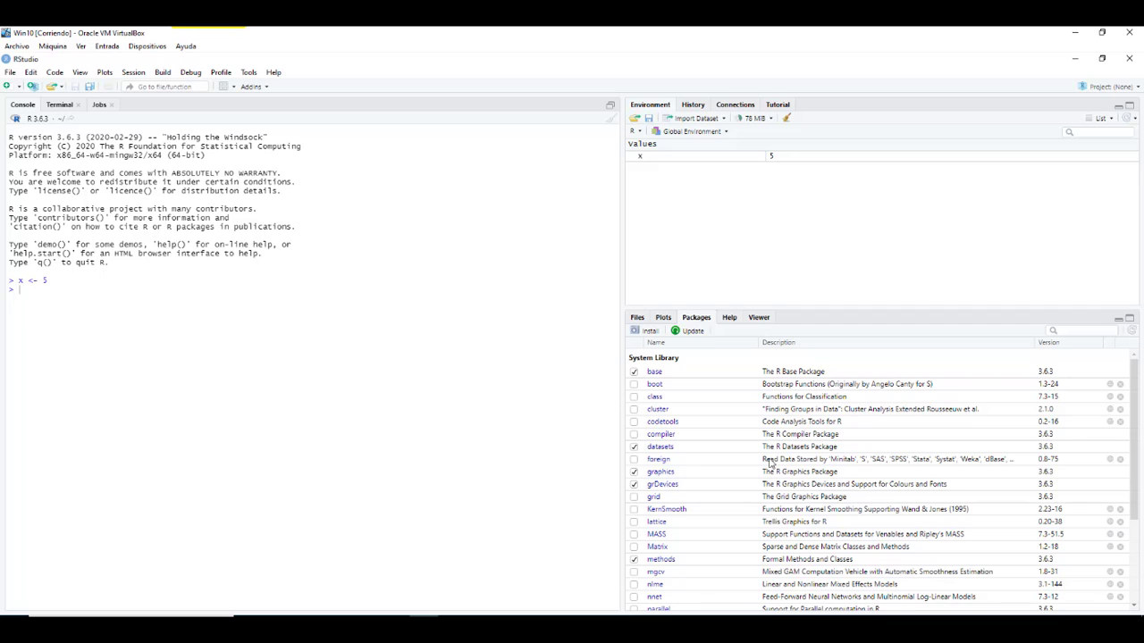
{"action": "scroll", "coordinate": [769, 461], "scroll_direction": "down", "scroll_amount": 5}
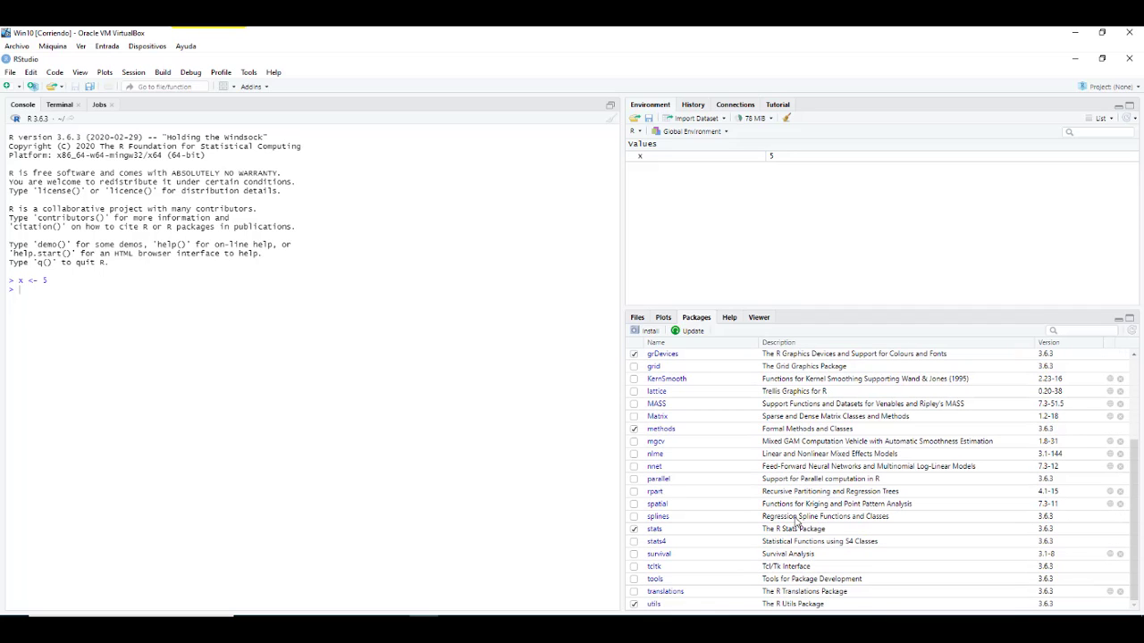
{"action": "scroll", "coordinate": [796, 521], "scroll_direction": "up", "scroll_amount": 5}
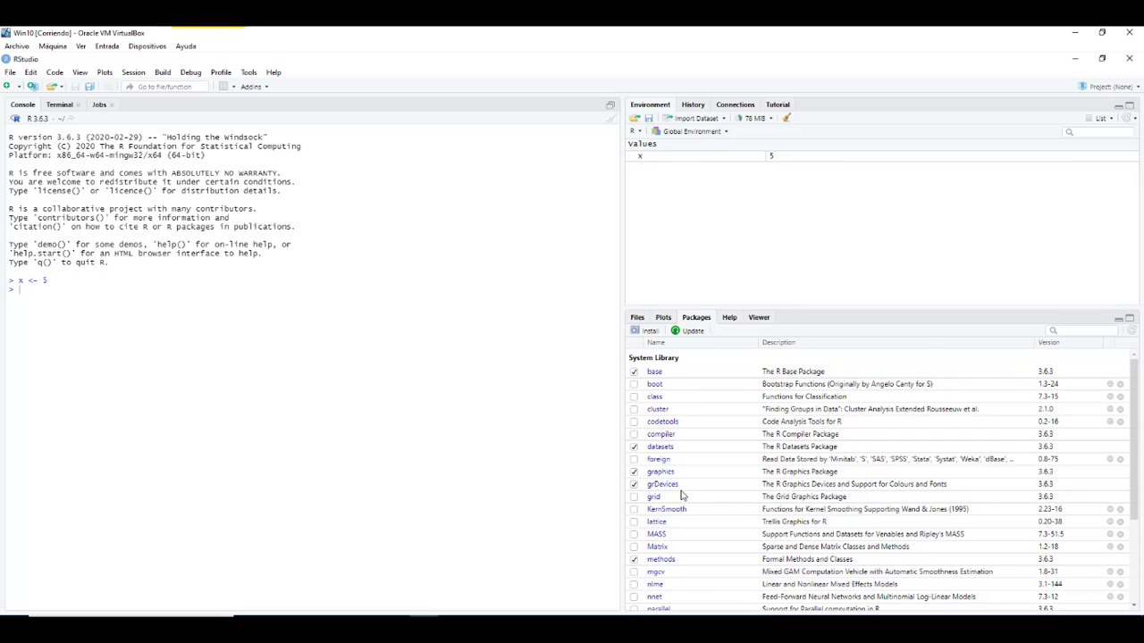
{"action": "scroll", "coordinate": [682, 496], "scroll_direction": "down", "scroll_amount": 5}
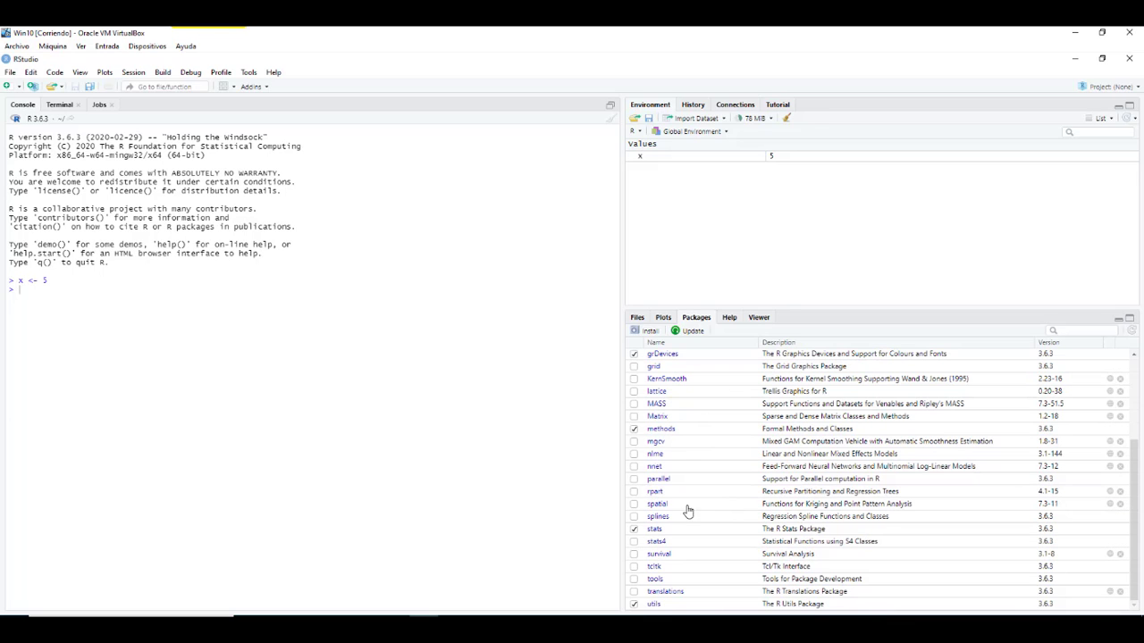
{"action": "scroll", "coordinate": [660, 507], "scroll_direction": "up", "scroll_amount": 5}
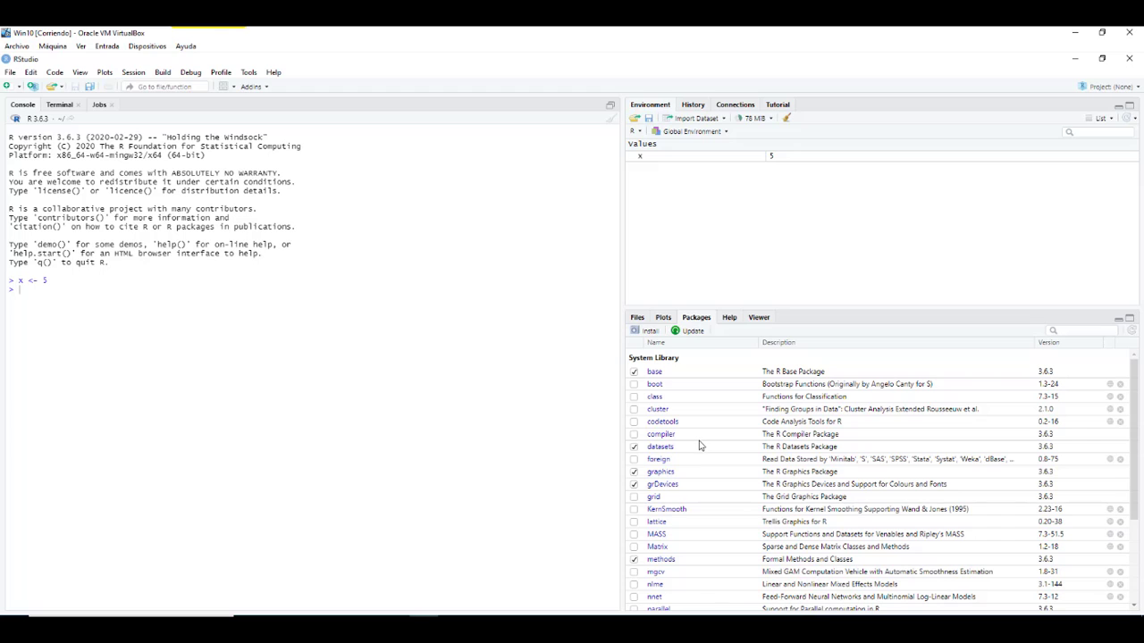
View the Help resources, the Viewer and the Plots area, and return to the package list
{"action": "left_click", "coordinate": [728, 318]}
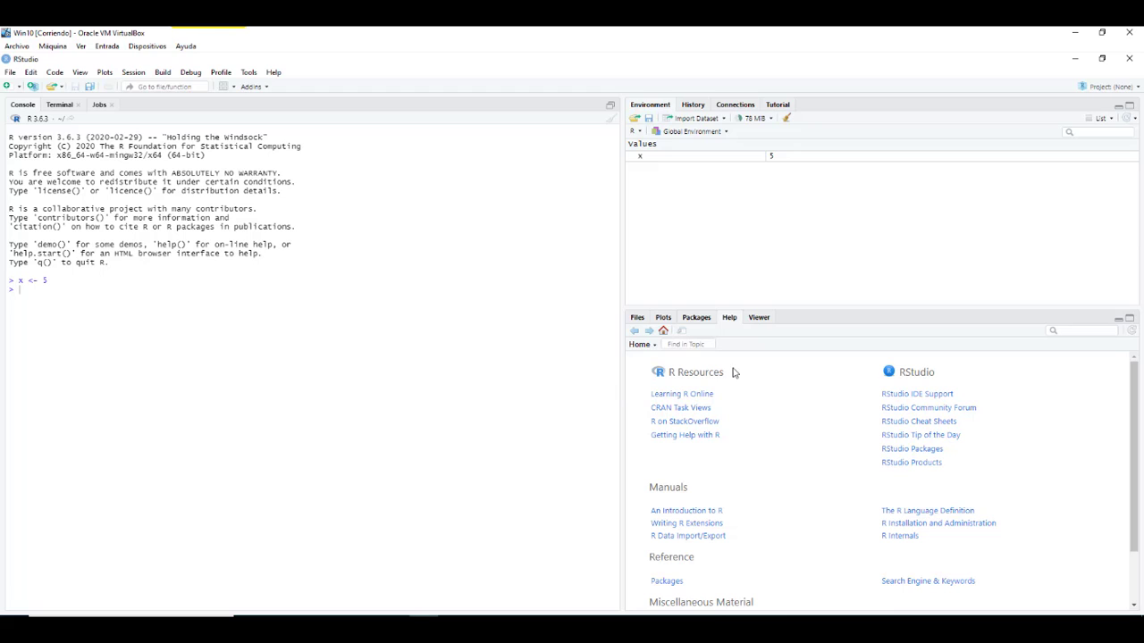
{"action": "left_click", "coordinate": [758, 320]}
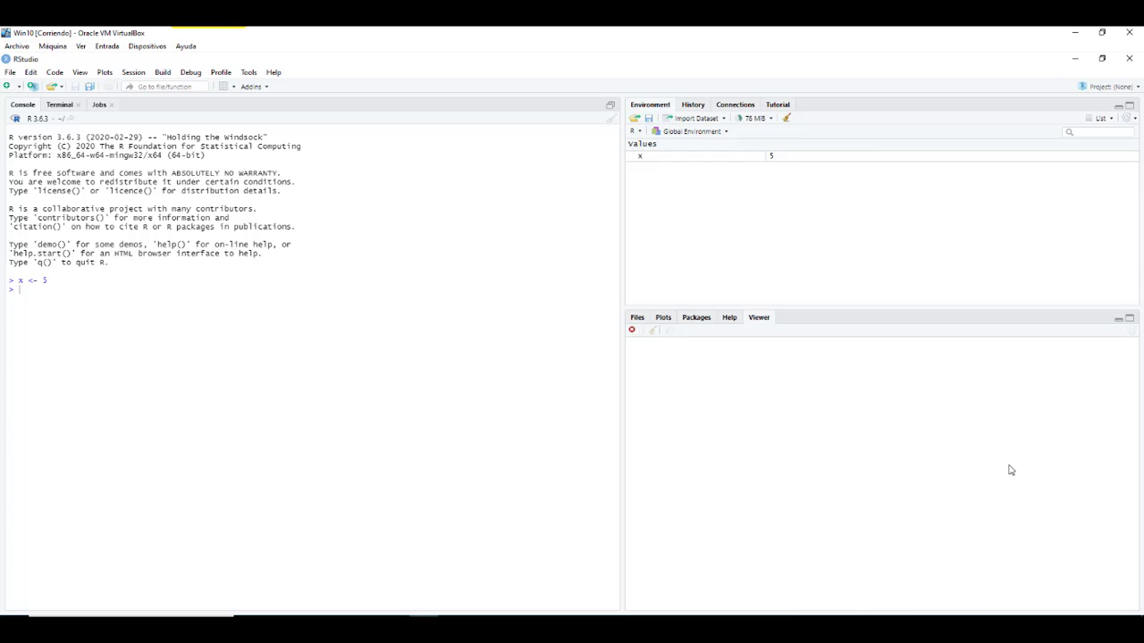
{"action": "left_click", "coordinate": [663, 322]}
{"action": "left_click", "coordinate": [688, 320]}
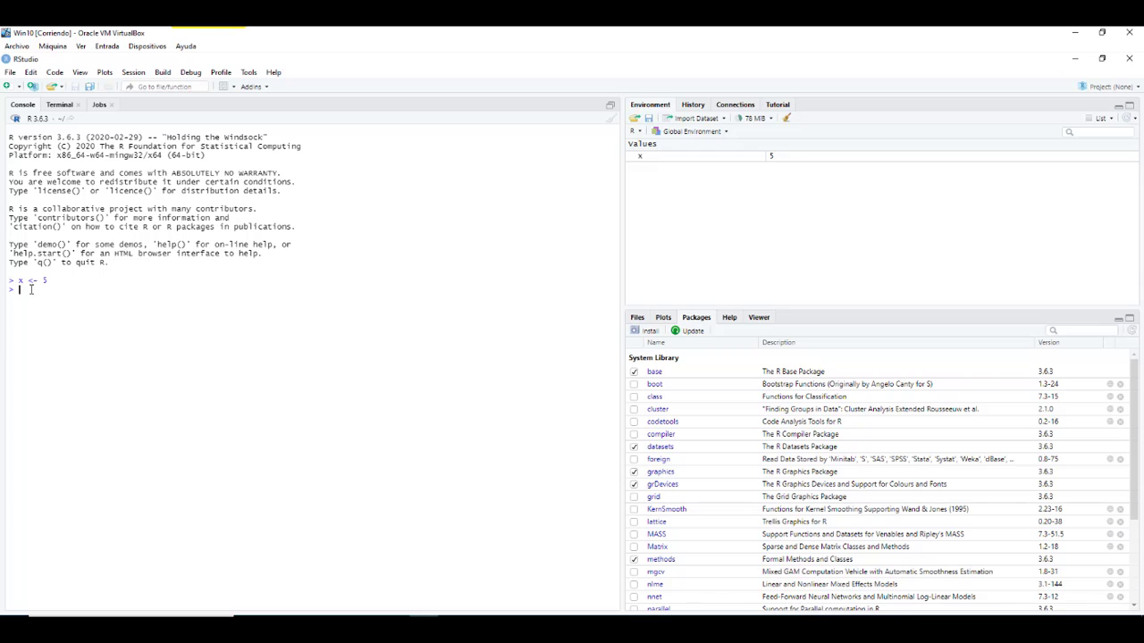
Install the ggplot2 package with install.packages("ggplot2") in the console, agreeing to build from source the packages that need compilation
{"action": "type", "text": "inst"}
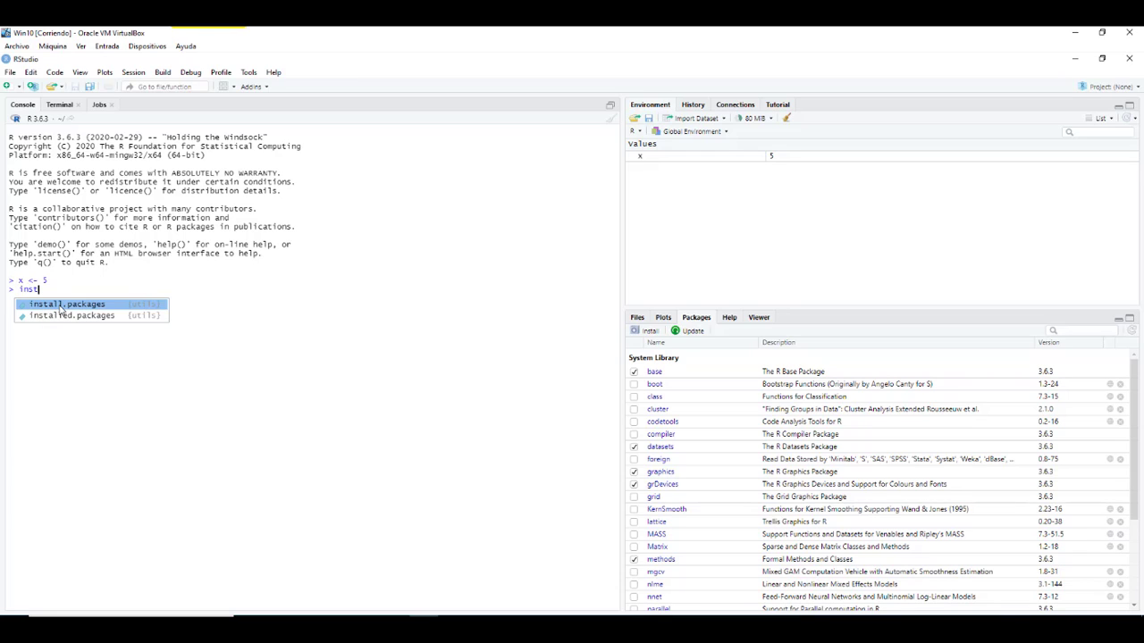
{"action": "left_click", "coordinate": [61, 305]}
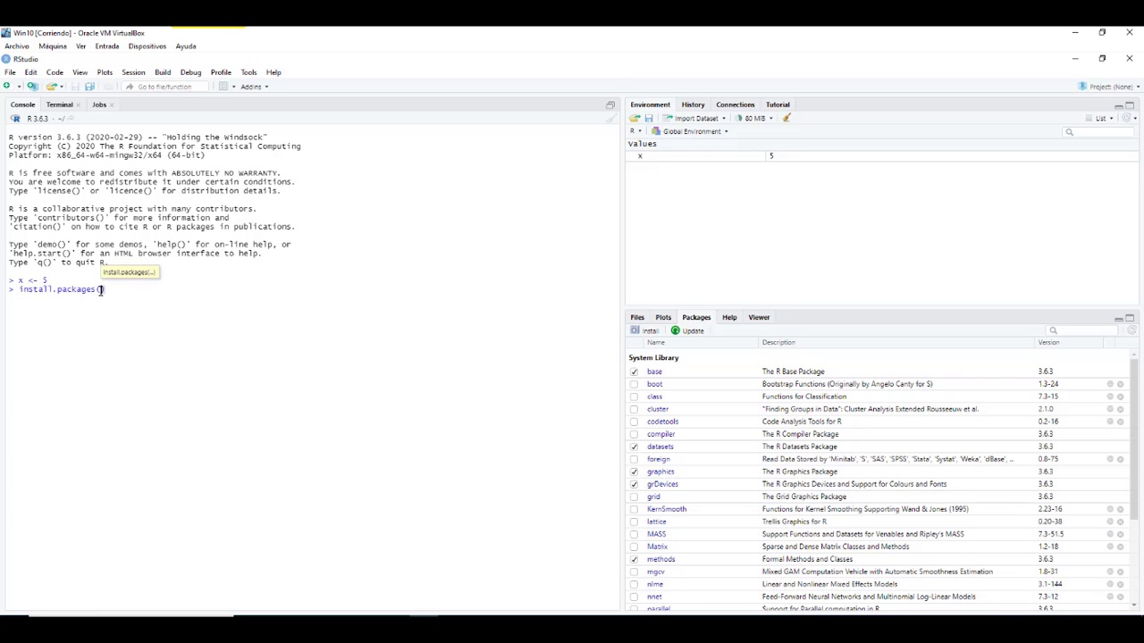
{"action": "type", "text": "\"ggplot2"}
{"action": "left_click", "coordinate": [150, 289]}
{"action": "key", "text": "Return"}
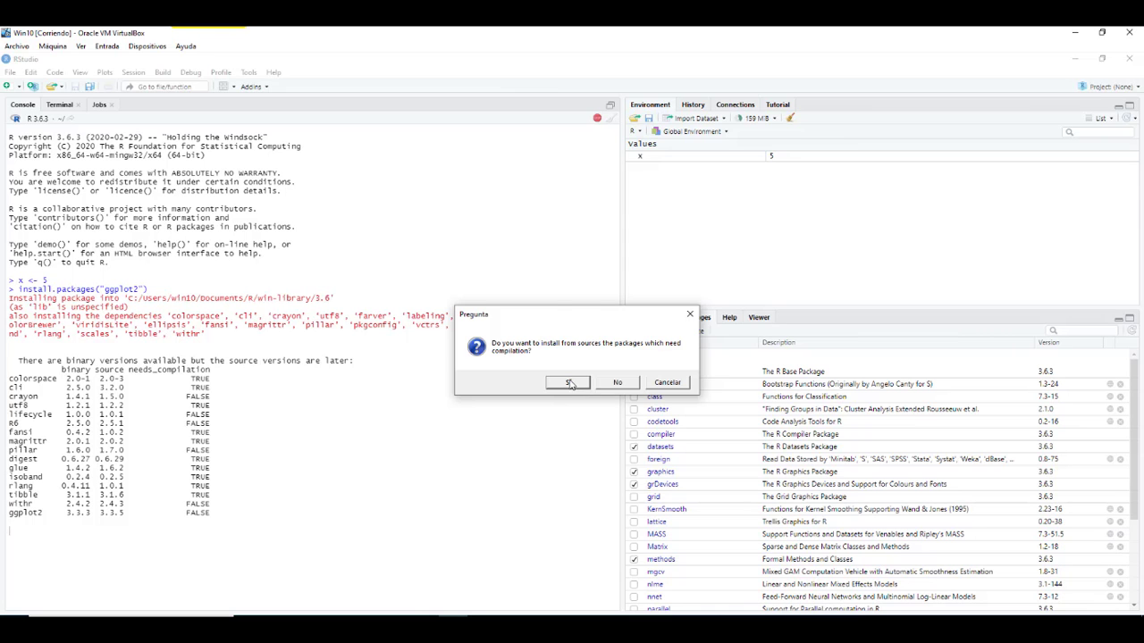
{"action": "left_click", "coordinate": [570, 383]}
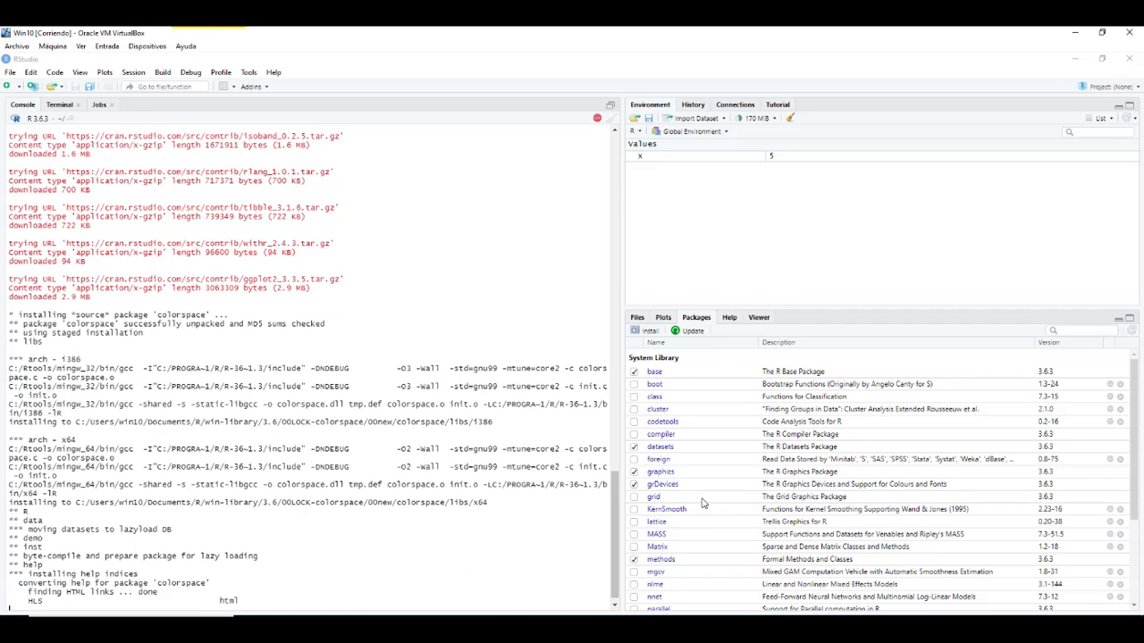
Create a new R script and save it as prueba.R in the Documents folder
{"action": "scroll", "coordinate": [693, 503], "scroll_direction": "down", "scroll_amount": 2}
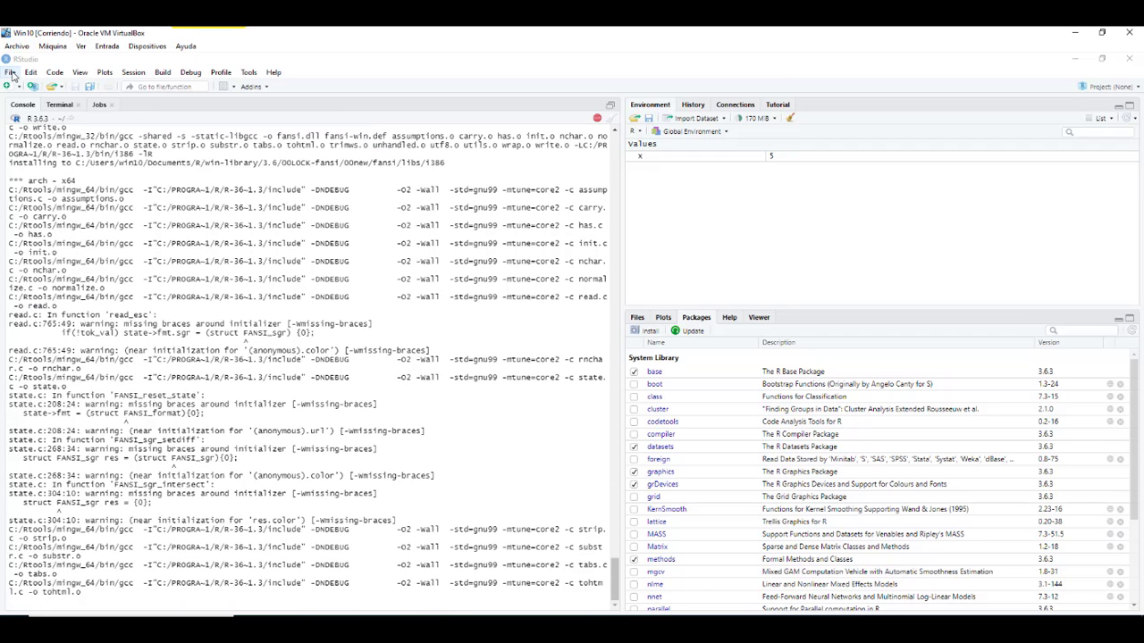
{"action": "left_click", "coordinate": [11, 73]}
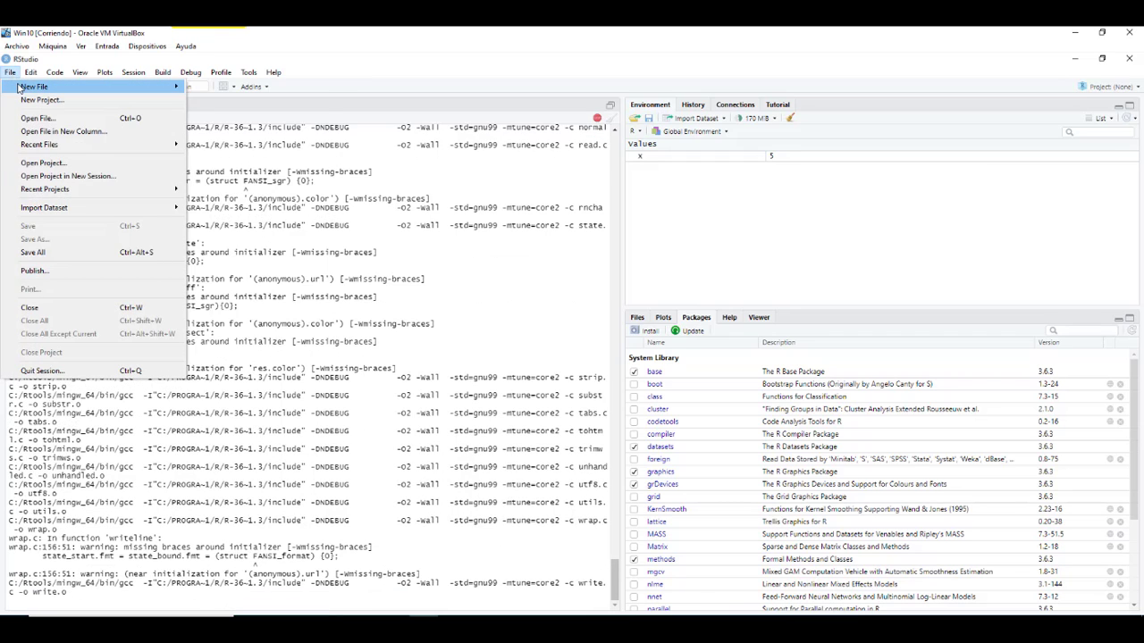
{"action": "mouse_move", "coordinate": [18, 90]}
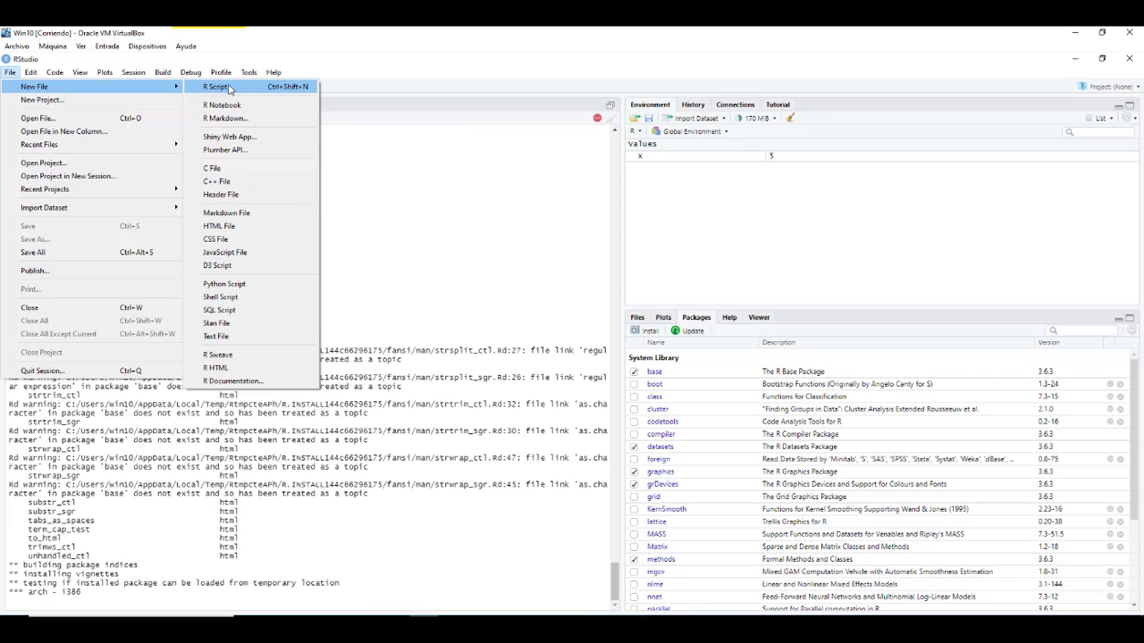
{"action": "mouse_move", "coordinate": [248, 73]}
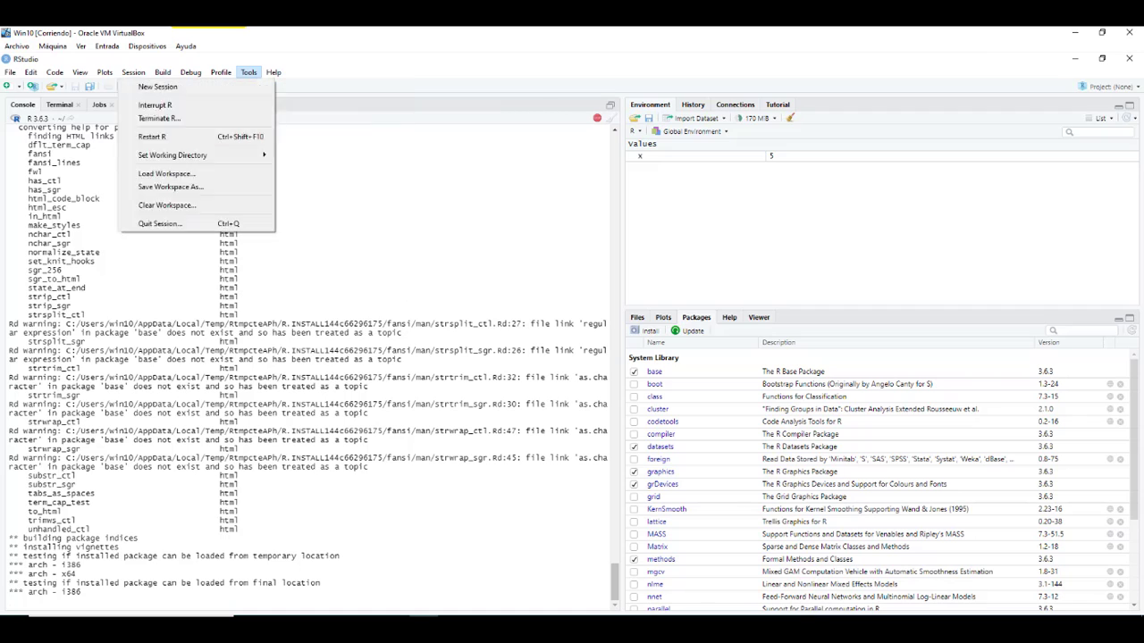
{"action": "mouse_move", "coordinate": [54, 86]}
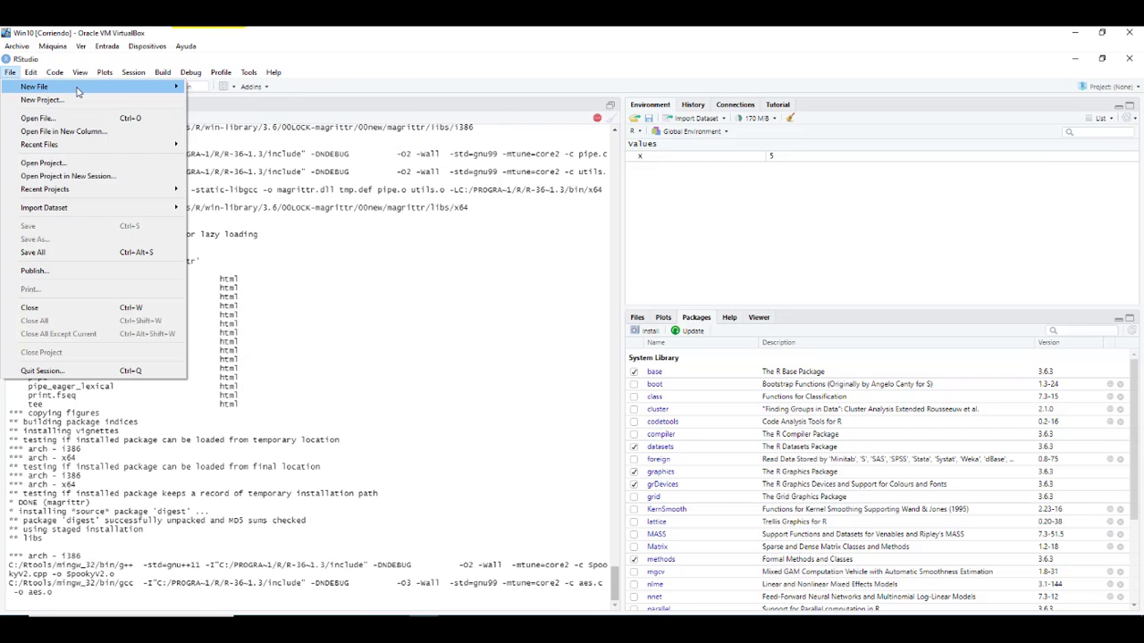
{"action": "left_click", "coordinate": [212, 91]}
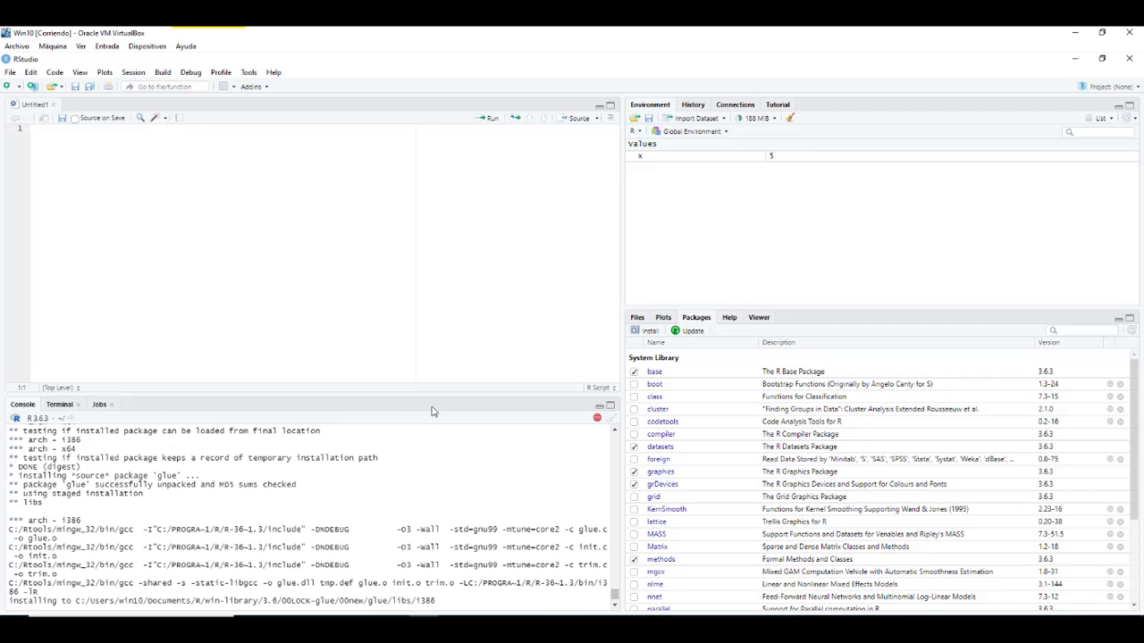
{"action": "left_click", "coordinate": [75, 88]}
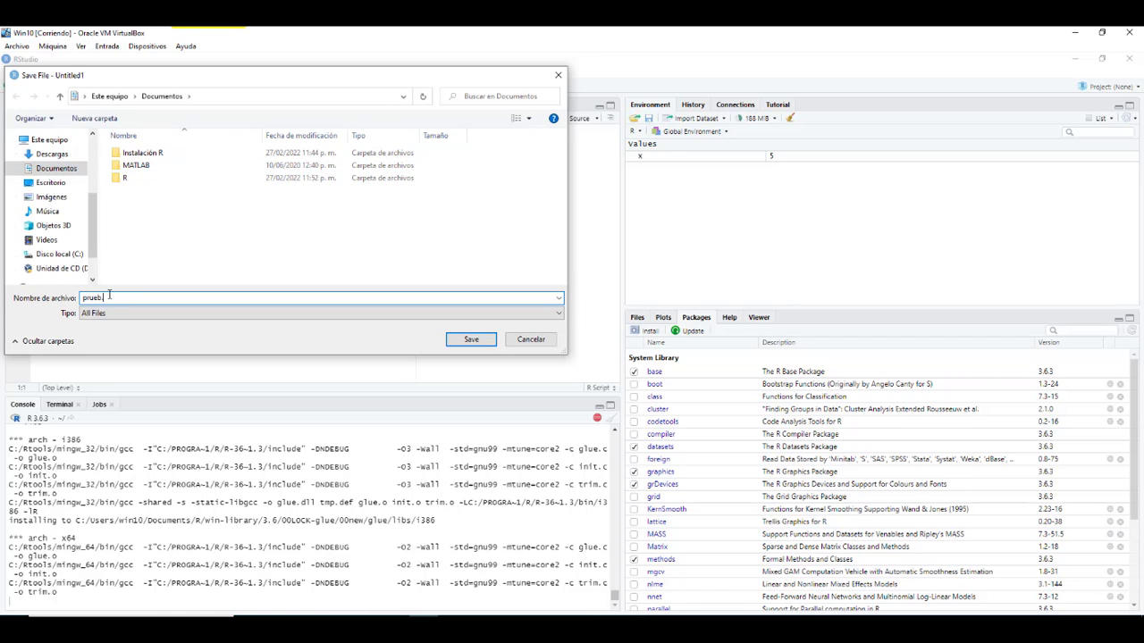
{"action": "left_click", "coordinate": [467, 342]}
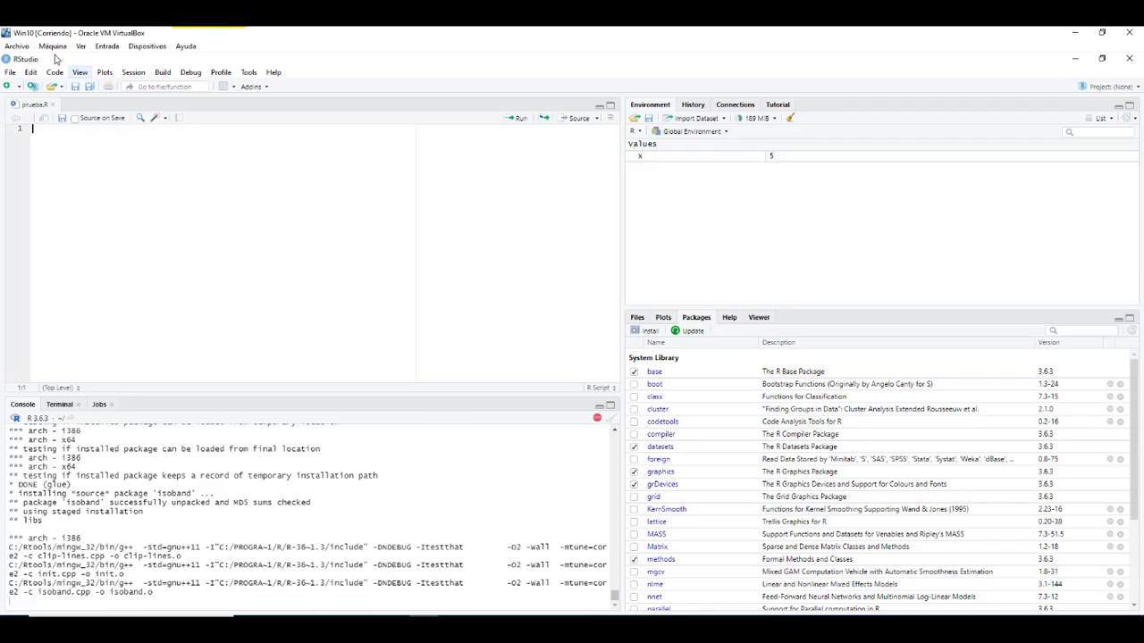
Open the Global Options and view the General, Code editing, Code display and Console settings
{"action": "left_click", "coordinate": [17, 45]}
{"action": "mouse_move", "coordinate": [146, 46]}
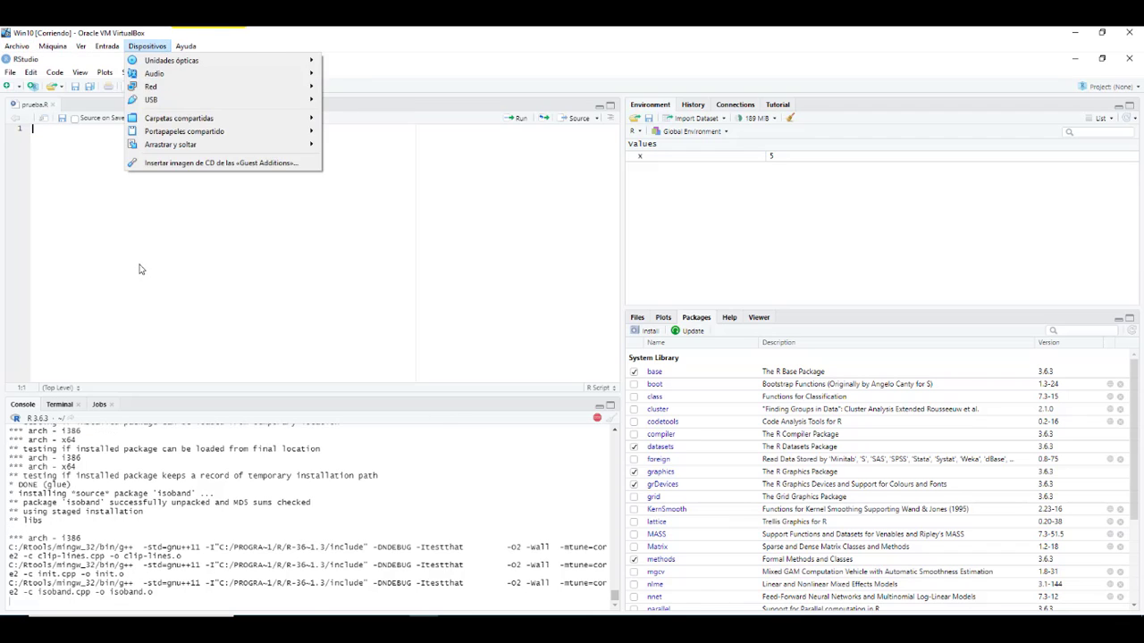
{"action": "left_click", "coordinate": [138, 269]}
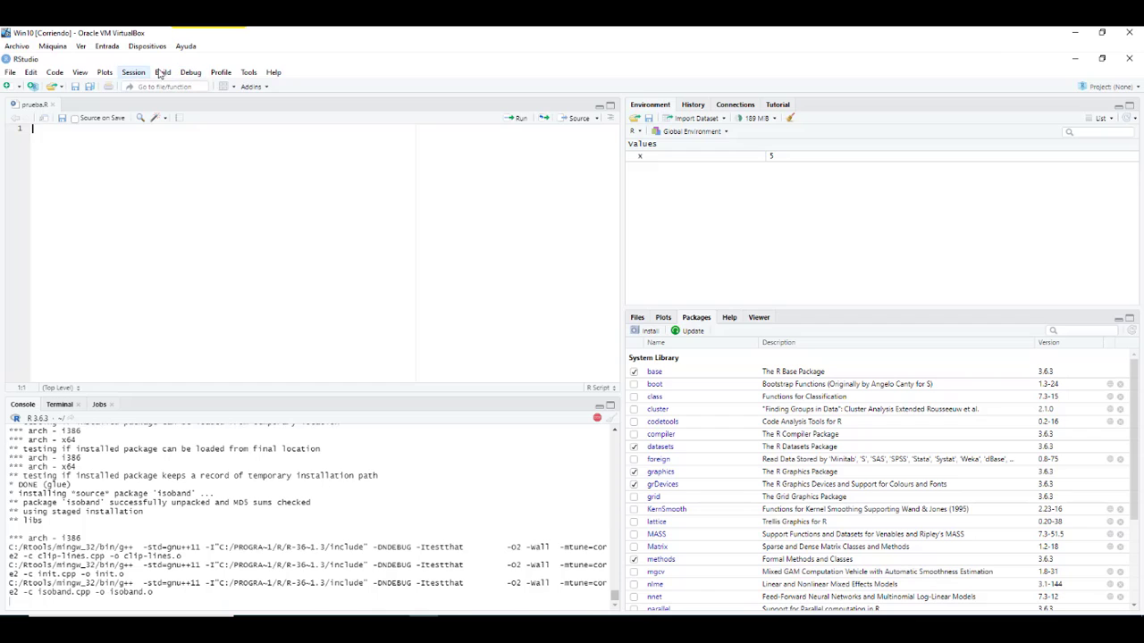
{"action": "left_click", "coordinate": [245, 73]}
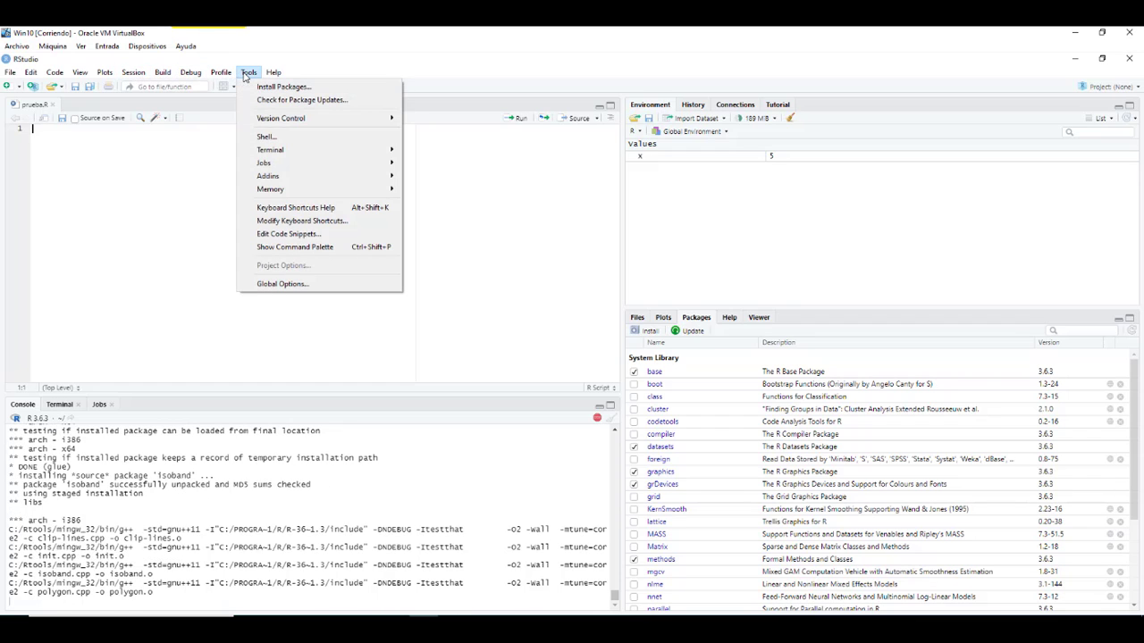
{"action": "left_click", "coordinate": [283, 284]}
{"action": "left_click", "coordinate": [252, 74]}
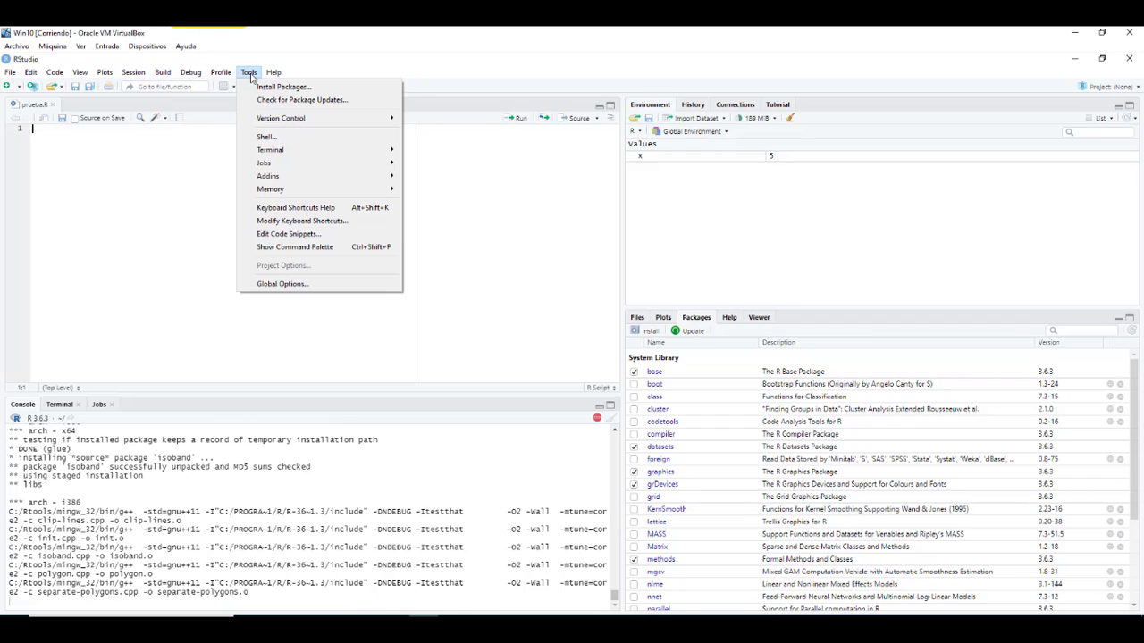
{"action": "left_click", "coordinate": [280, 284]}
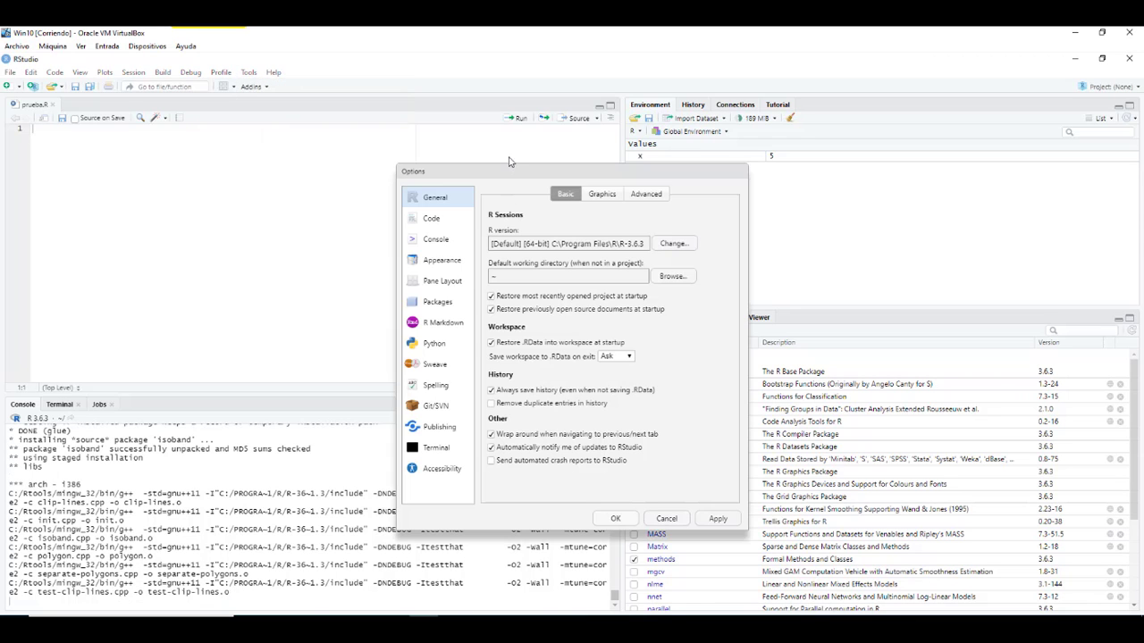
{"action": "left_click_drag", "start_coordinate": [515, 173], "coordinate": [433, 153]}
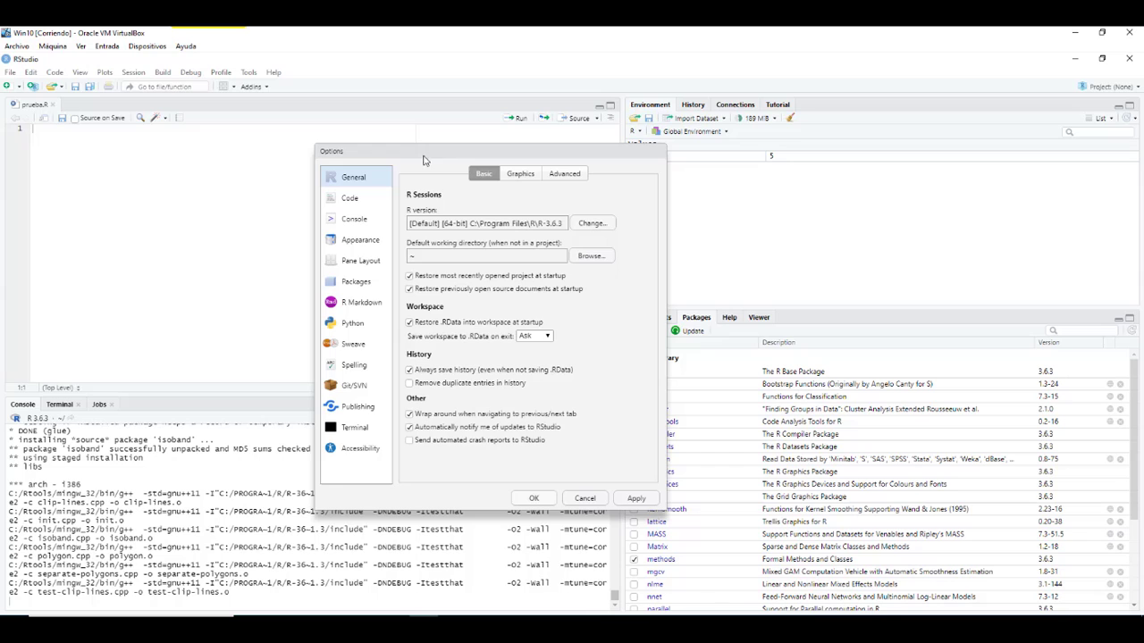
{"action": "left_click", "coordinate": [355, 204]}
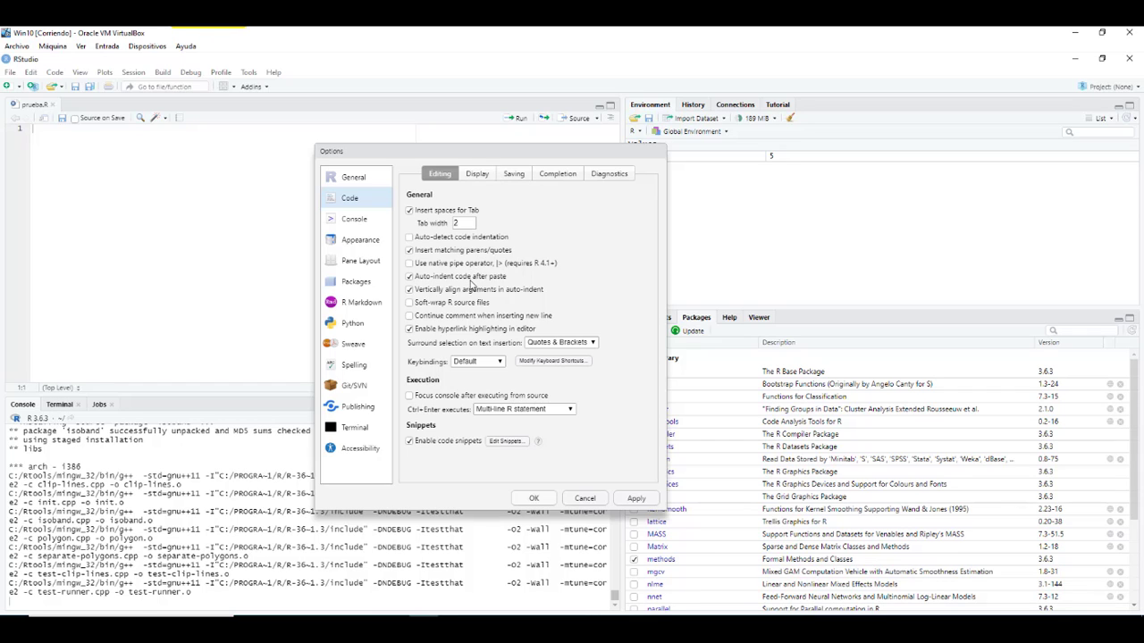
{"action": "left_click", "coordinate": [474, 175]}
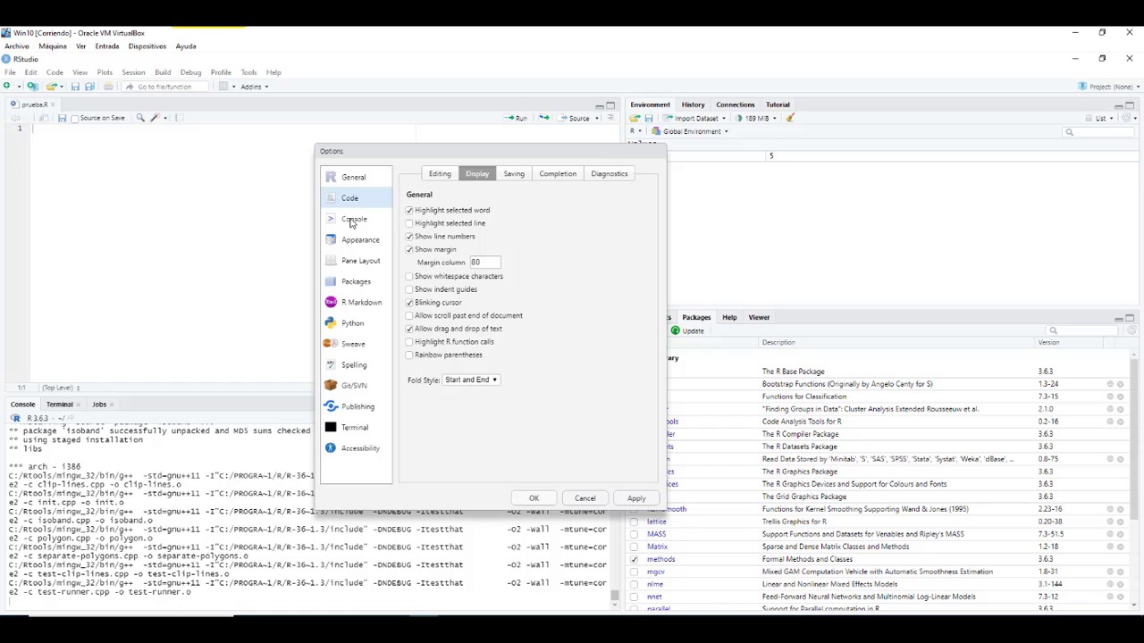
{"action": "left_click", "coordinate": [352, 222]}
In the Appearance options, try the Sky RStudio theme and return it to Modern
{"action": "left_click", "coordinate": [360, 246]}
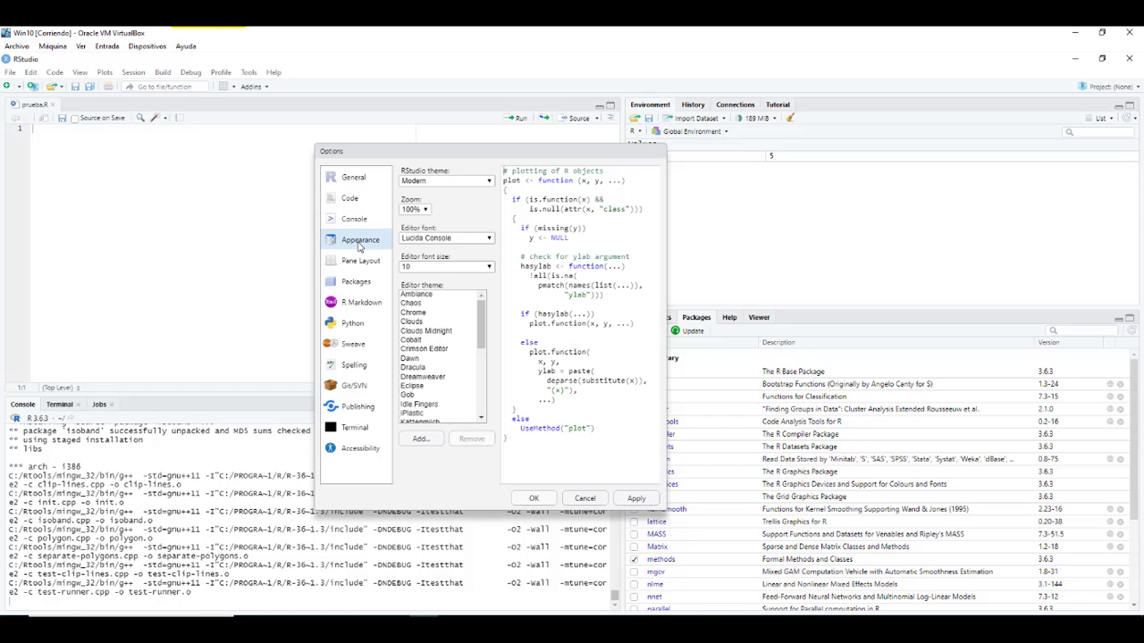
{"action": "left_click", "coordinate": [491, 182]}
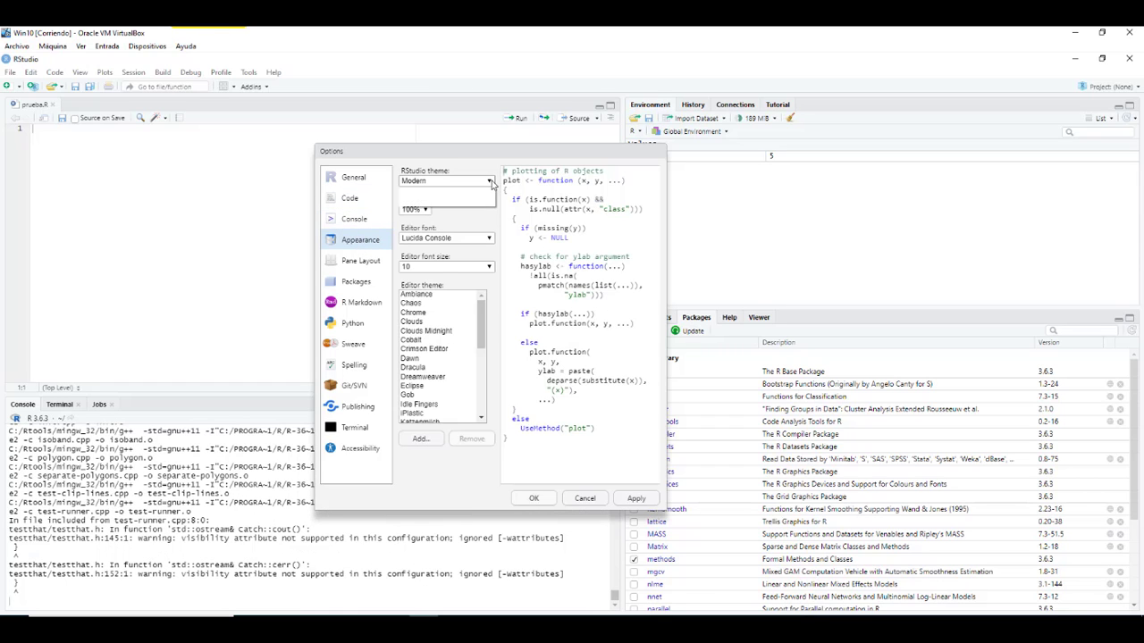
{"action": "left_click", "coordinate": [451, 203]}
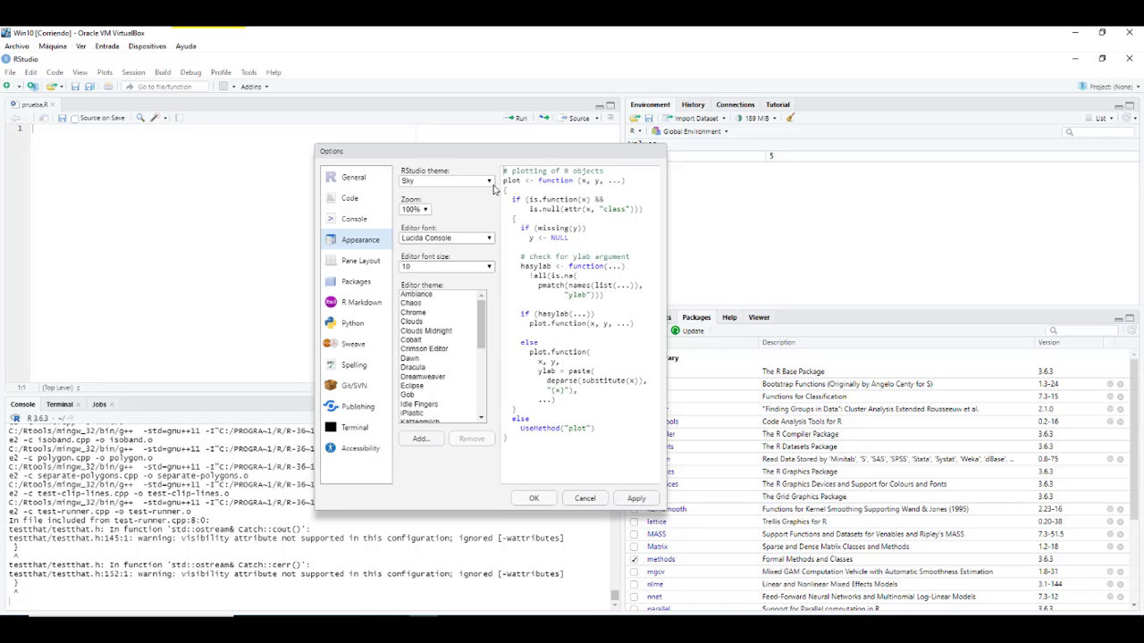
{"action": "left_click", "coordinate": [491, 183]}
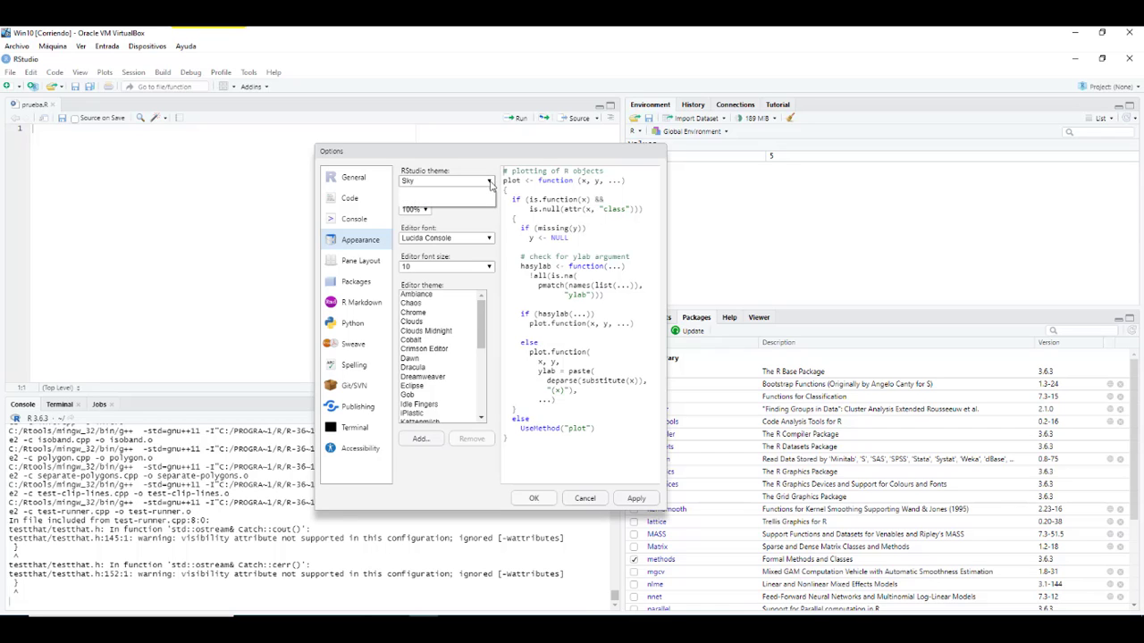
{"action": "left_click", "coordinate": [477, 193]}
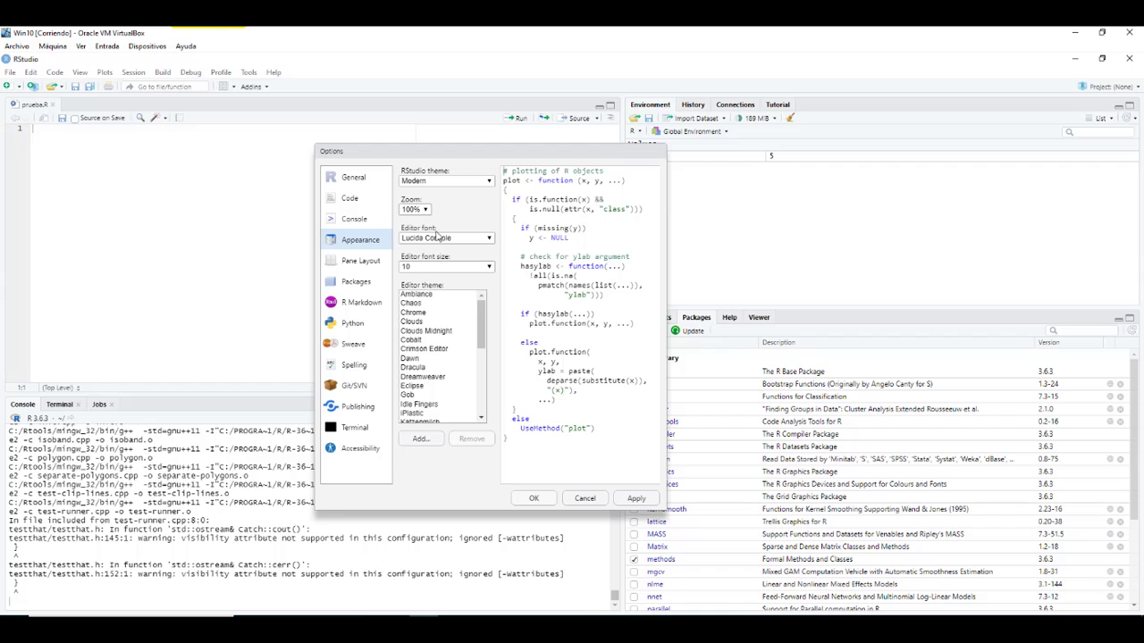
Preview the editor fonts NSimSun and SimSun-ExtB in the Appearance options
{"action": "left_click", "coordinate": [487, 238]}
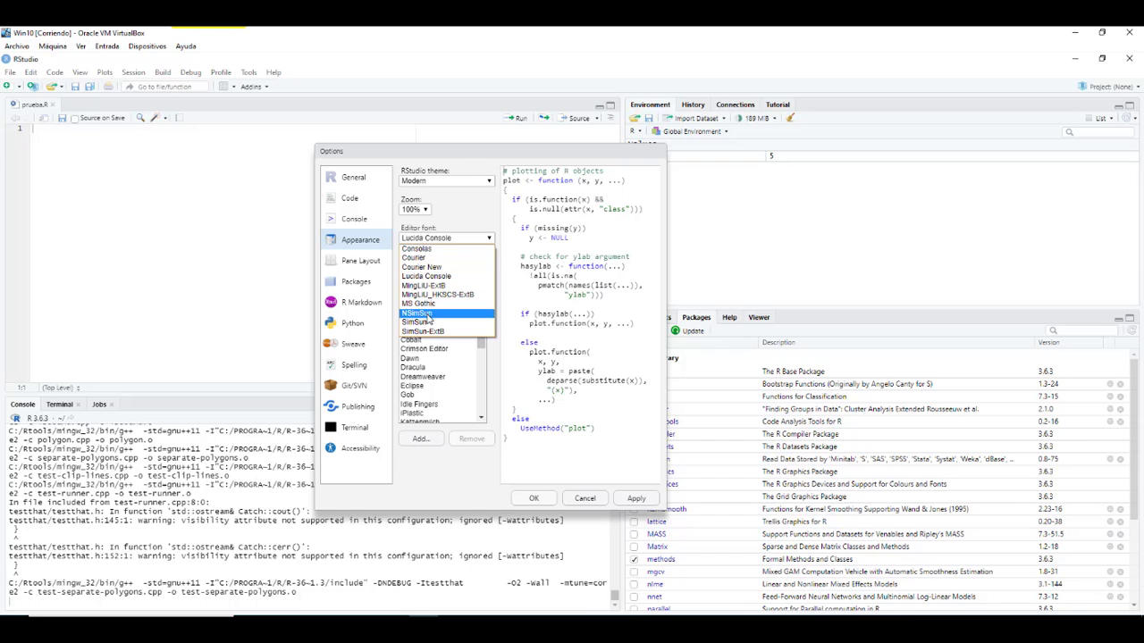
{"action": "left_click", "coordinate": [420, 312]}
{"action": "left_click", "coordinate": [488, 239]}
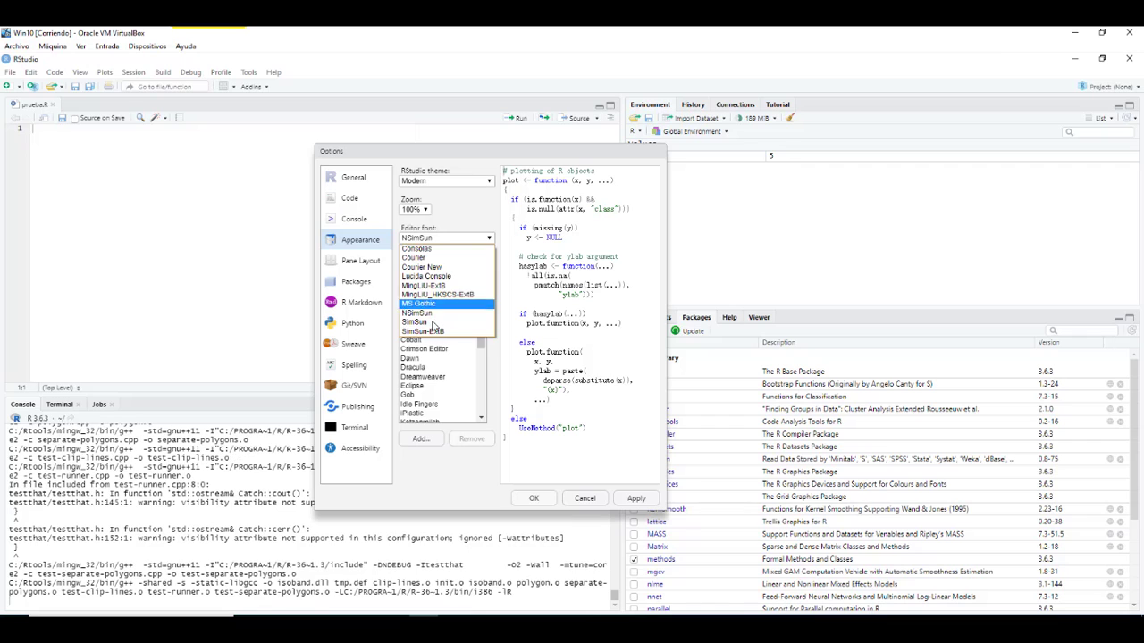
{"action": "left_click", "coordinate": [440, 315]}
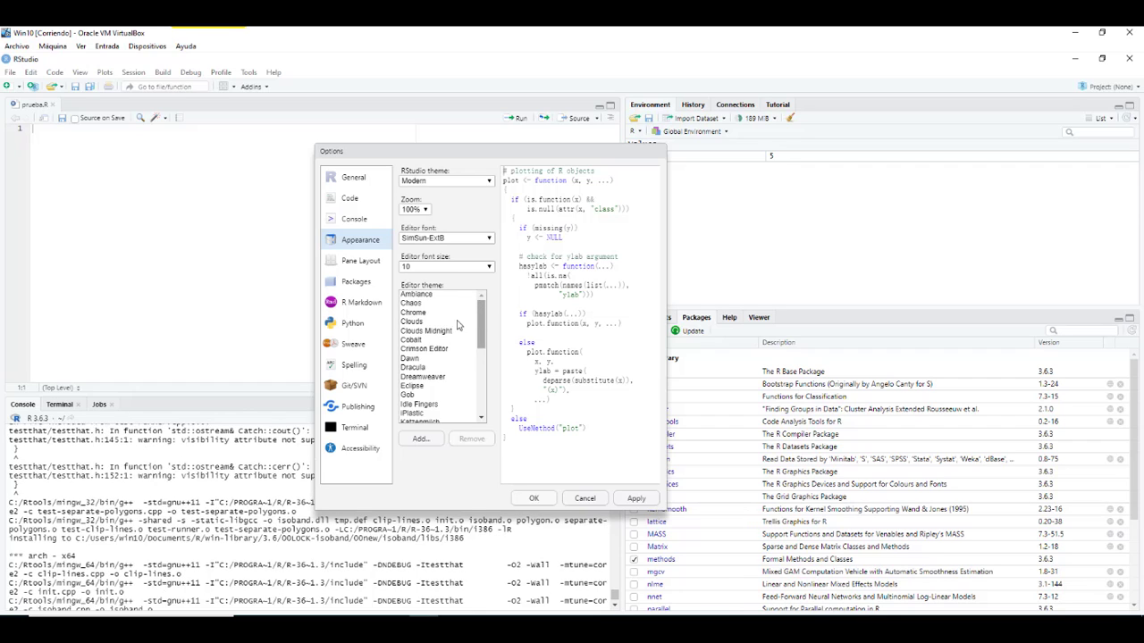
Preview editor themes such as Chrome, Clouds, Cobalt, Crimson Editor, Eclipse and Gob, and cancel the options without applying any changes
{"action": "left_click", "coordinate": [414, 313]}
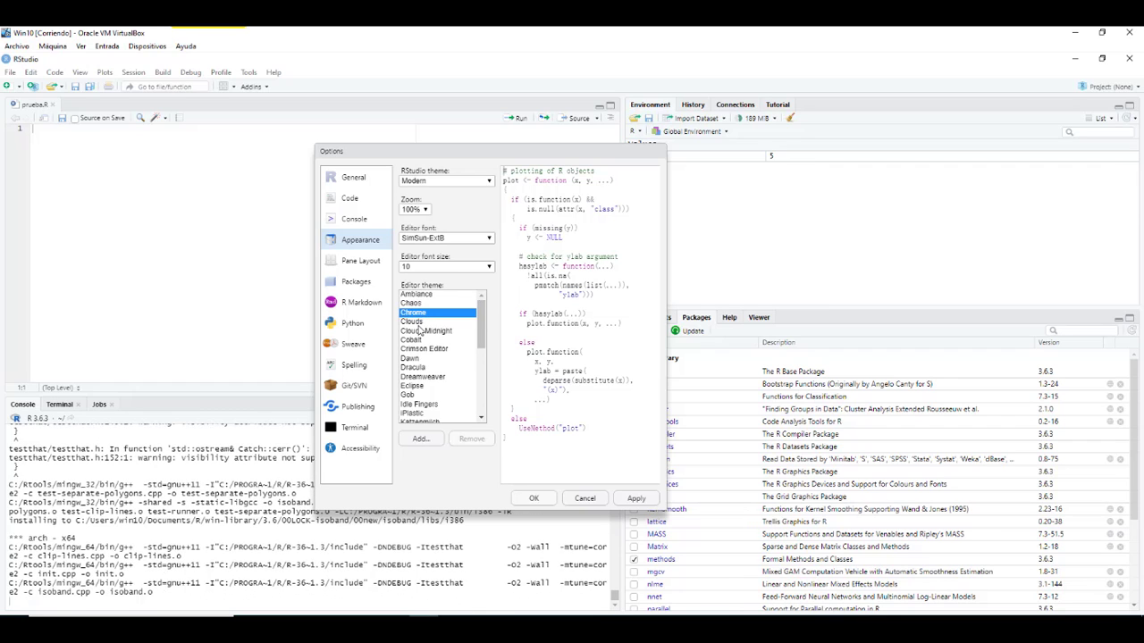
{"action": "scroll", "coordinate": [420, 350], "scroll_direction": "down", "scroll_amount": 6}
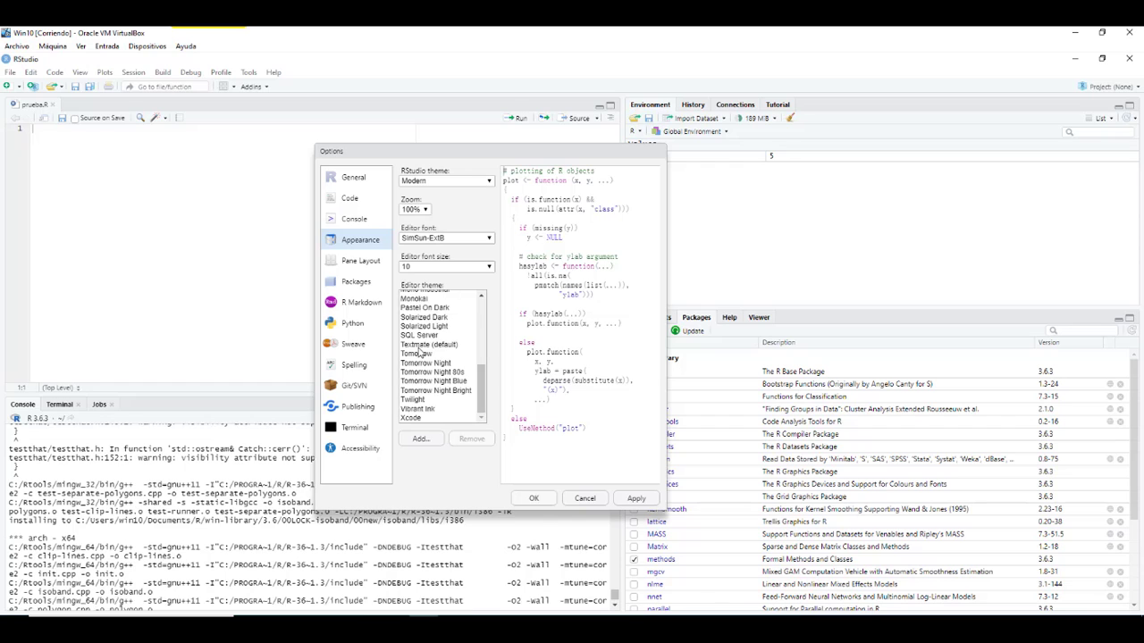
{"action": "scroll", "coordinate": [420, 352], "scroll_direction": "up", "scroll_amount": 2}
{"action": "scroll", "coordinate": [420, 350], "scroll_direction": "up", "scroll_amount": 3}
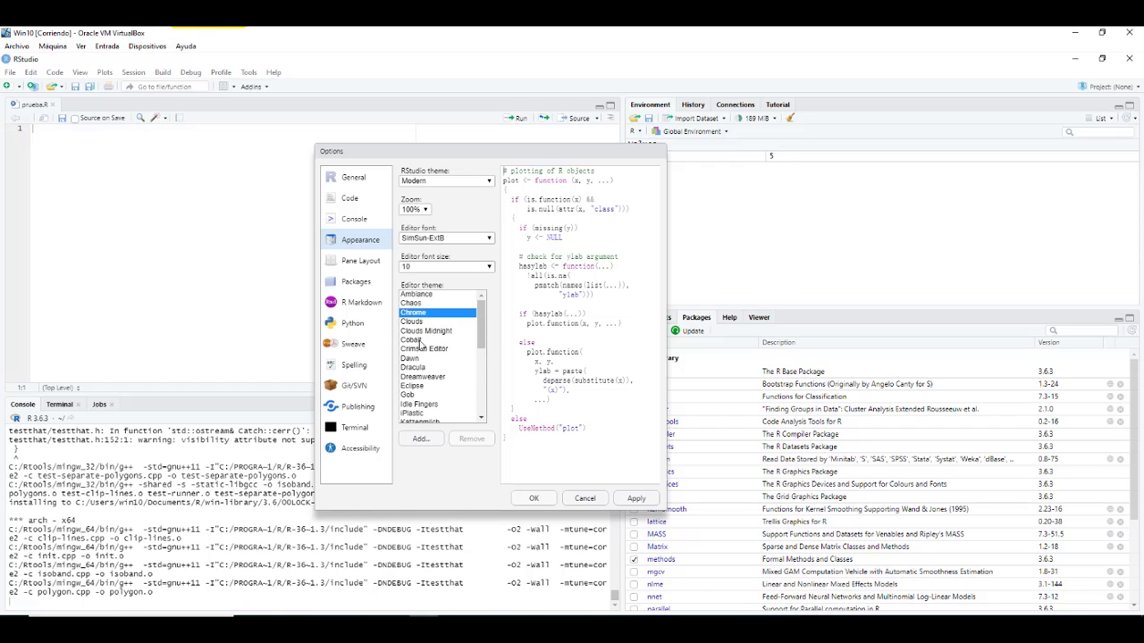
{"action": "left_click", "coordinate": [418, 323]}
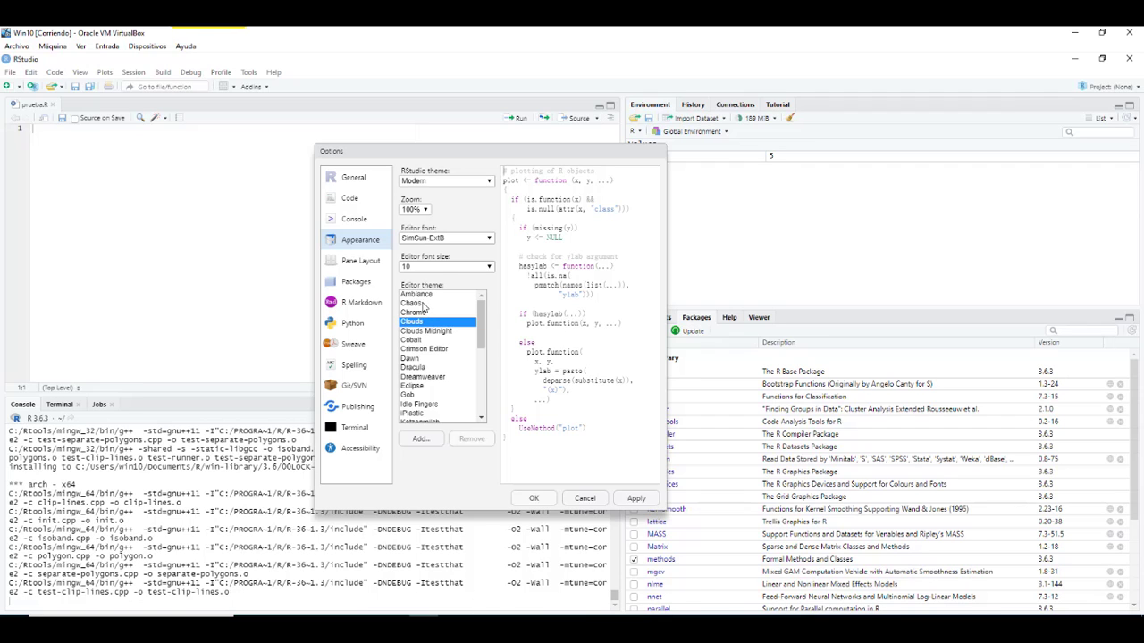
{"action": "left_click", "coordinate": [422, 342]}
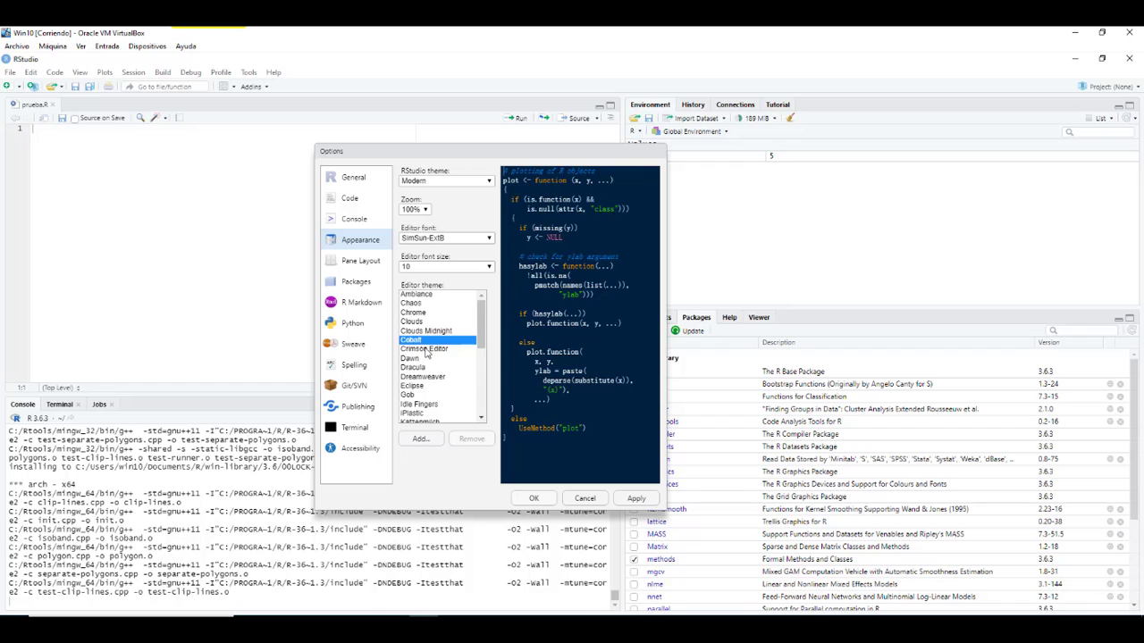
{"action": "key", "text": "Down"}
{"action": "key", "text": "Down"}
{"action": "key", "text": "Down"}
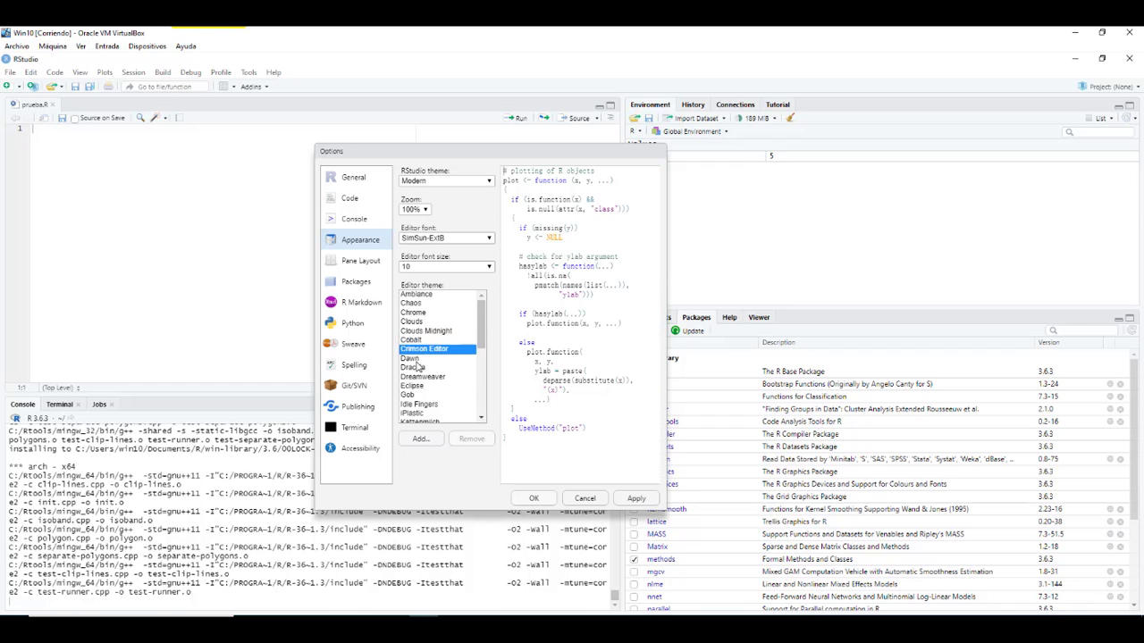
{"action": "left_click", "coordinate": [422, 385]}
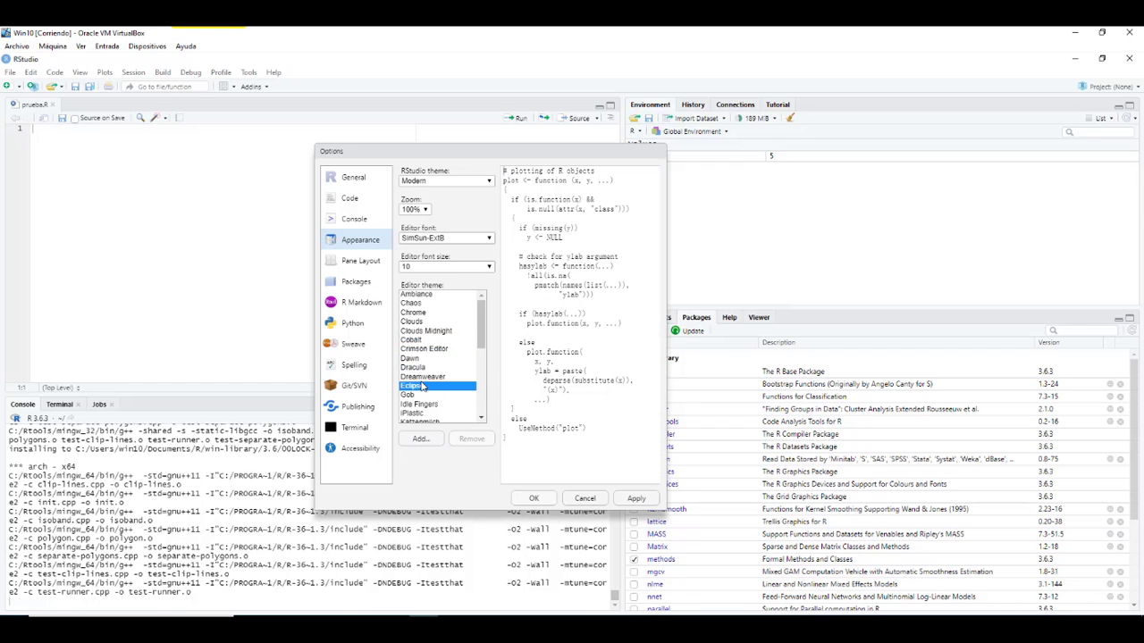
{"action": "left_click", "coordinate": [422, 396]}
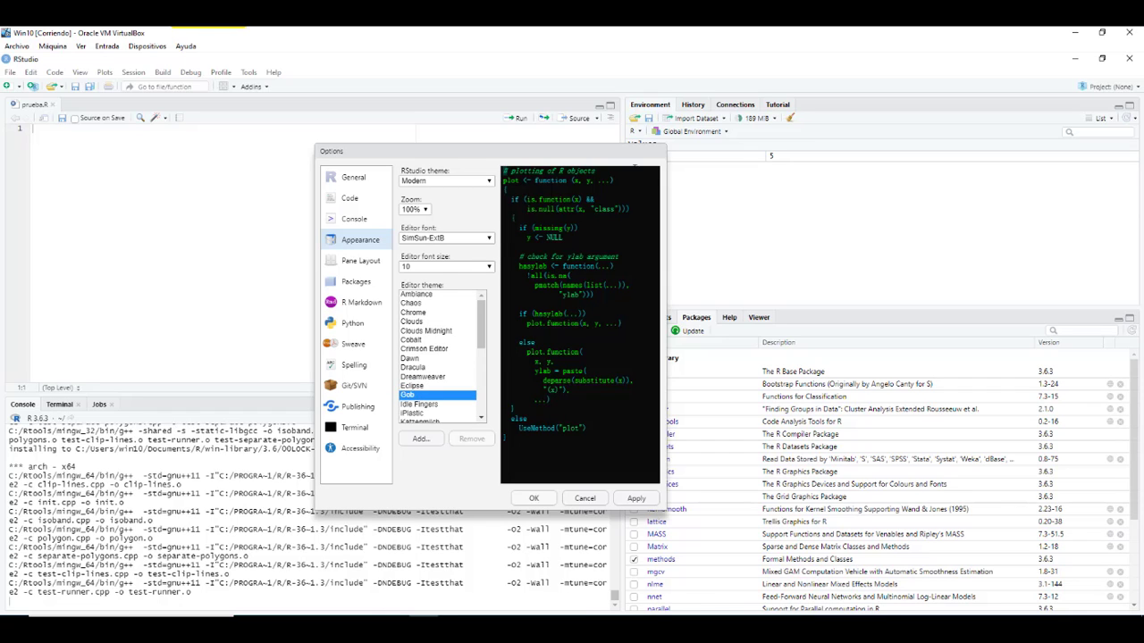
{"action": "left_click", "coordinate": [413, 313]}
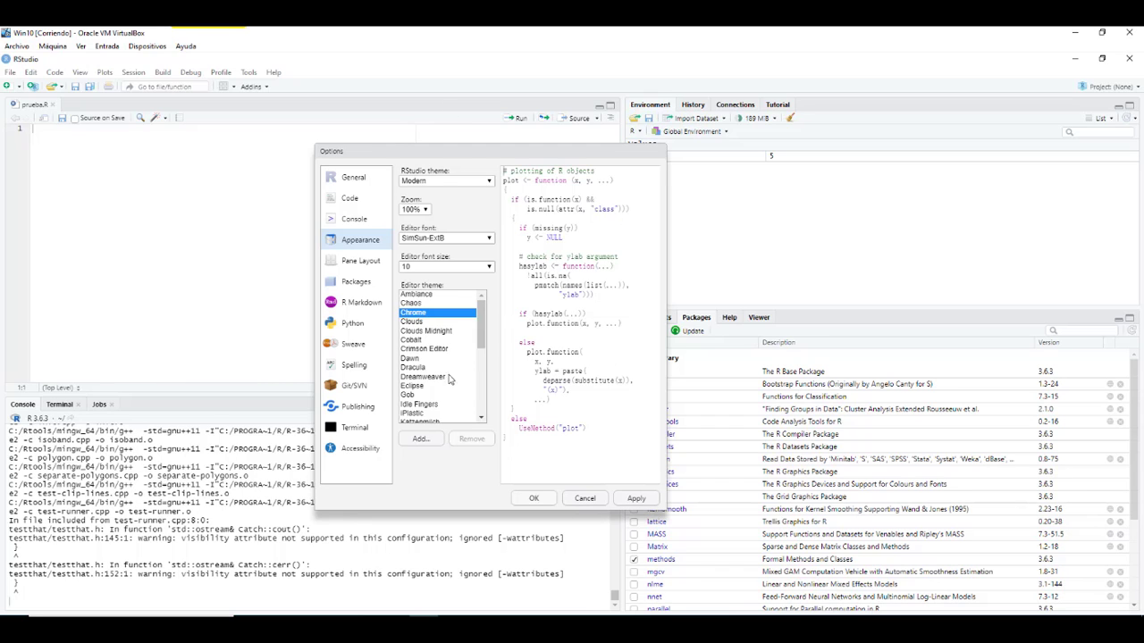
{"action": "left_click", "coordinate": [586, 497]}
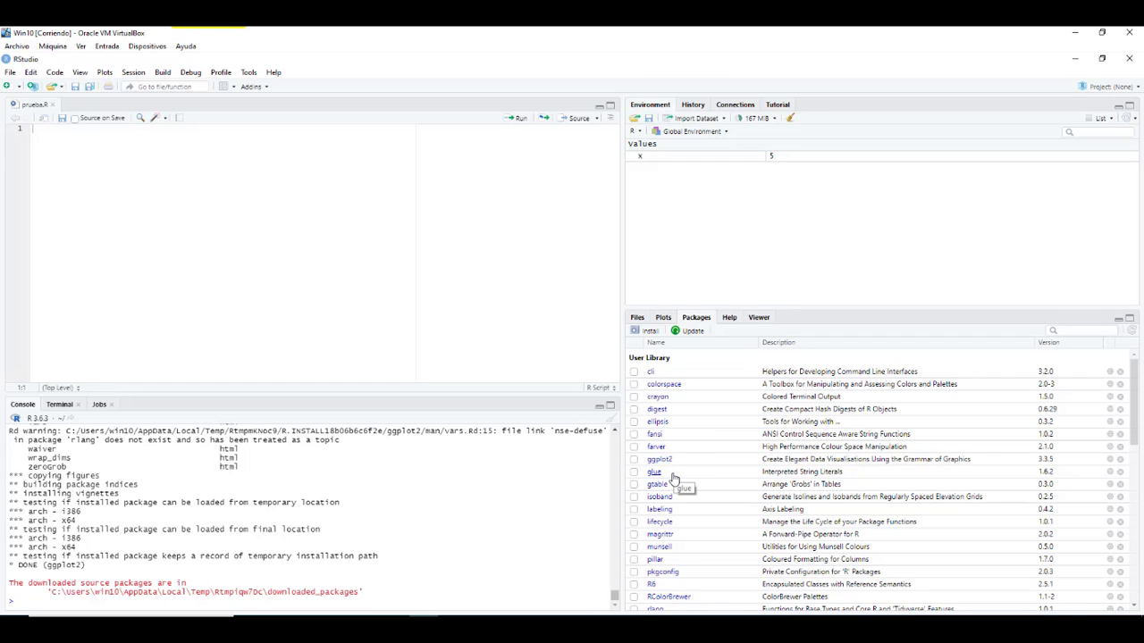
Load ggplot2 from the User Library package list, and also load it by running library(ggplot2) in the console
{"action": "left_click", "coordinate": [633, 459]}
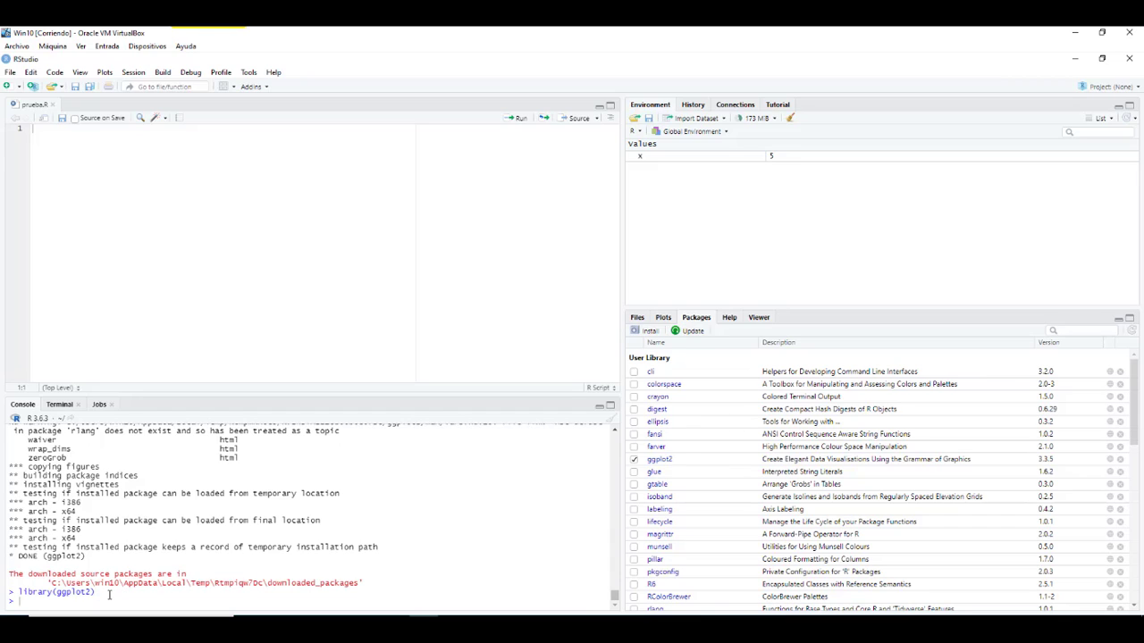
{"action": "left_click_drag", "start_coordinate": [109, 595], "coordinate": [19, 591]}
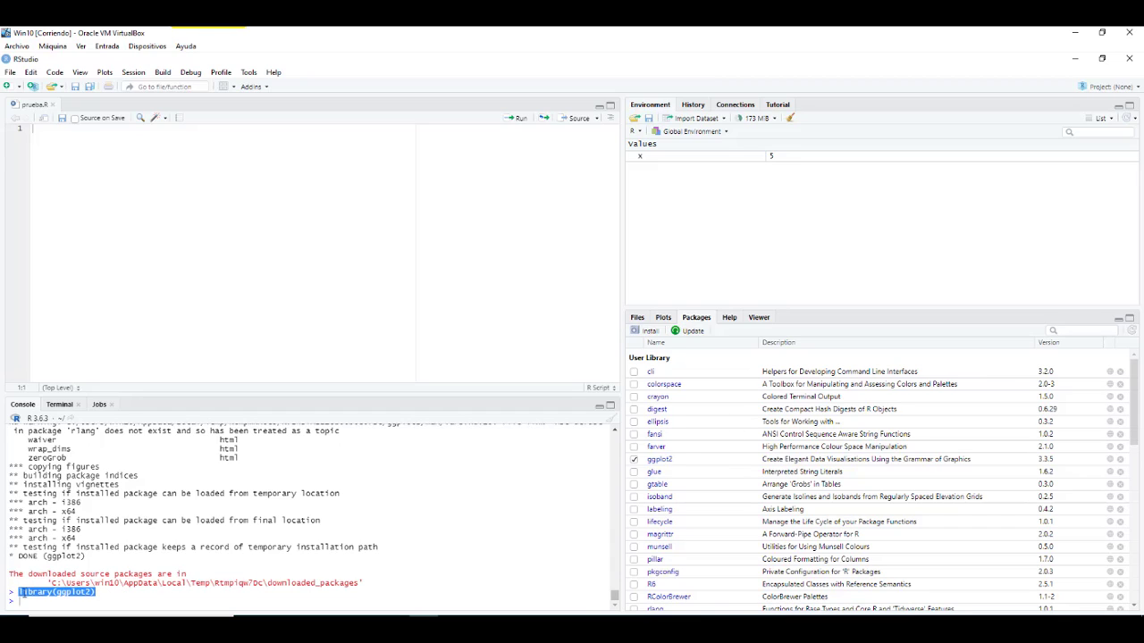
{"action": "left_click", "coordinate": [20, 591]}
{"action": "left_click_drag", "start_coordinate": [95, 592], "coordinate": [18, 591]}
{"action": "left_click", "coordinate": [41, 602]}
{"action": "type", "text": "library(ggplot2)"}
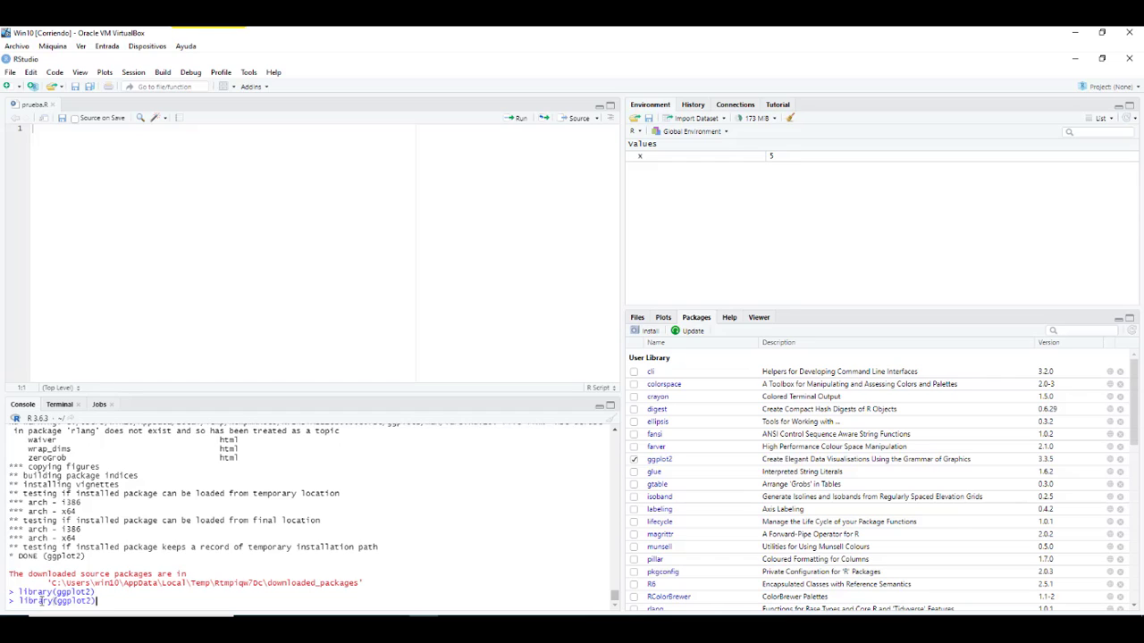
{"action": "key", "text": "Return"}
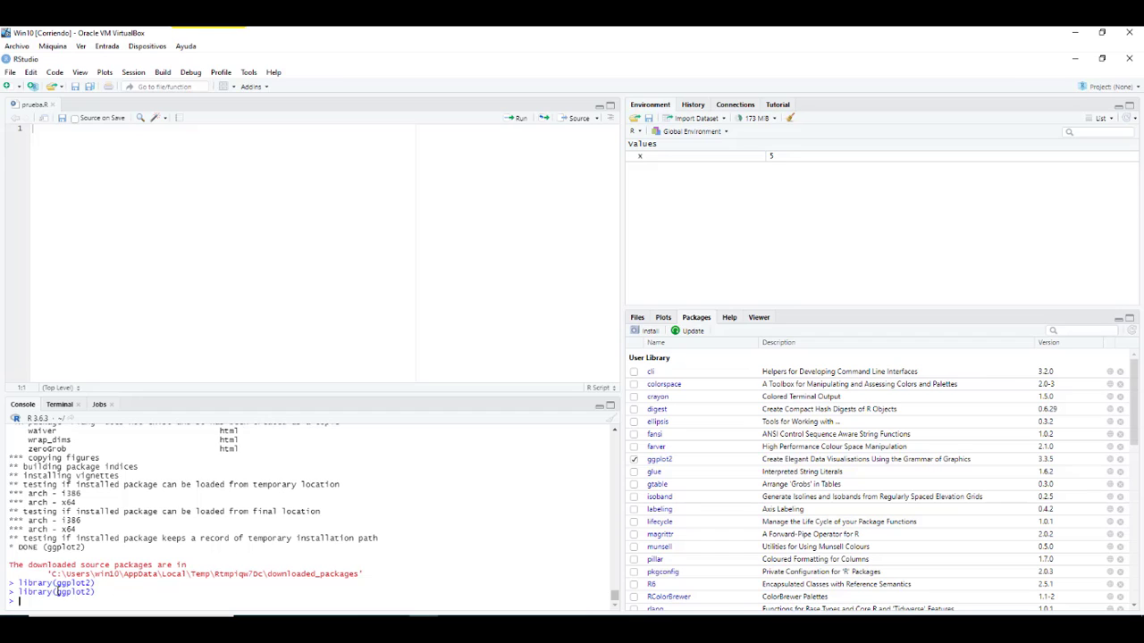